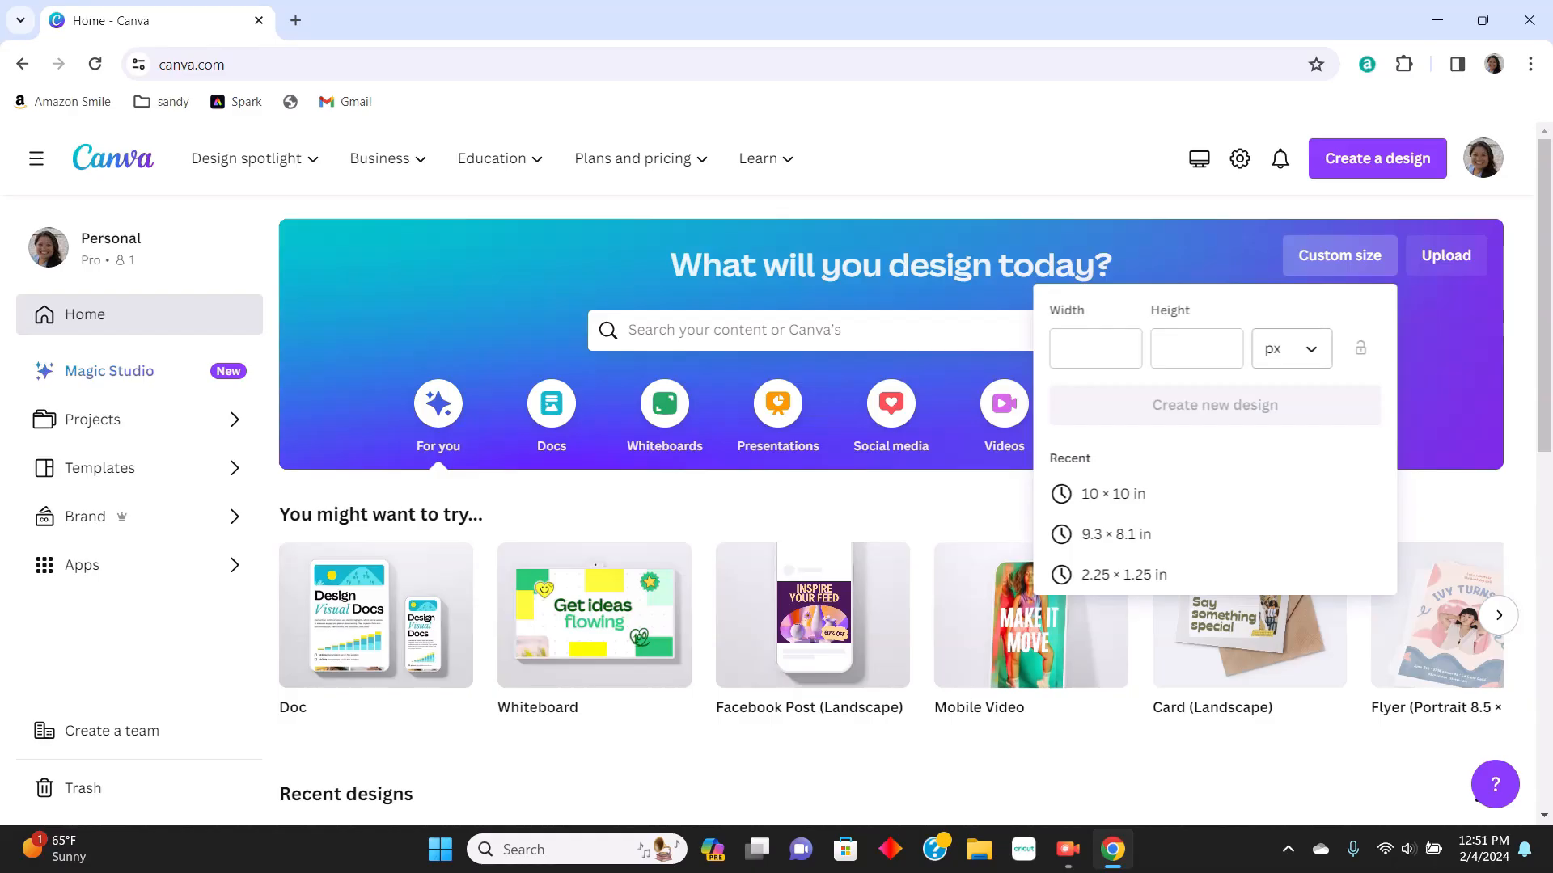
- Create a new custom-size design 10 in wide and 10 in high
click(1292, 348)
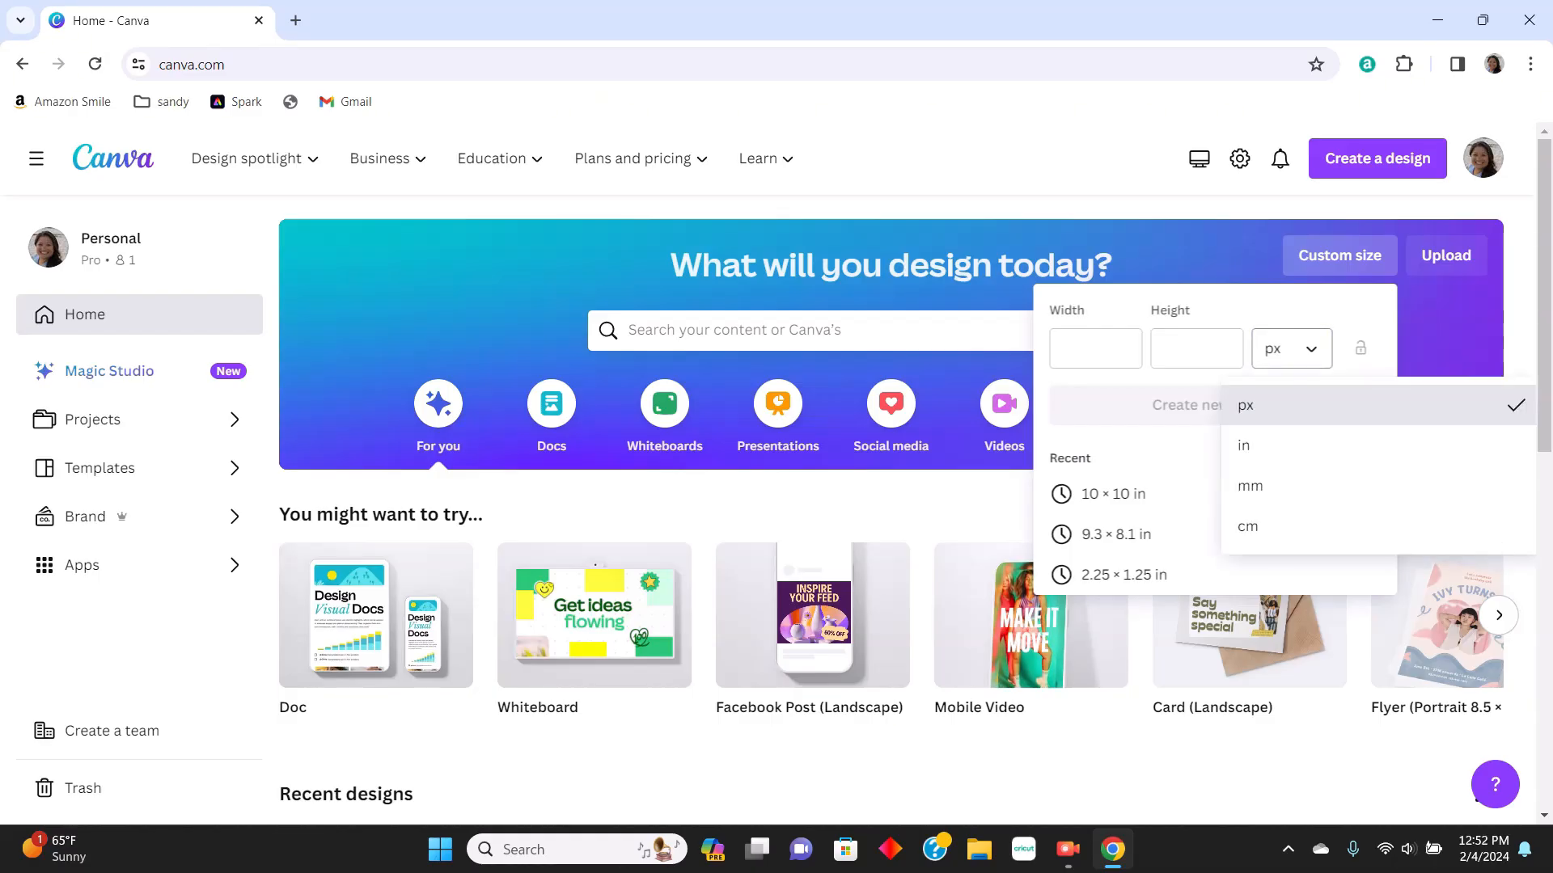
click(1261, 443)
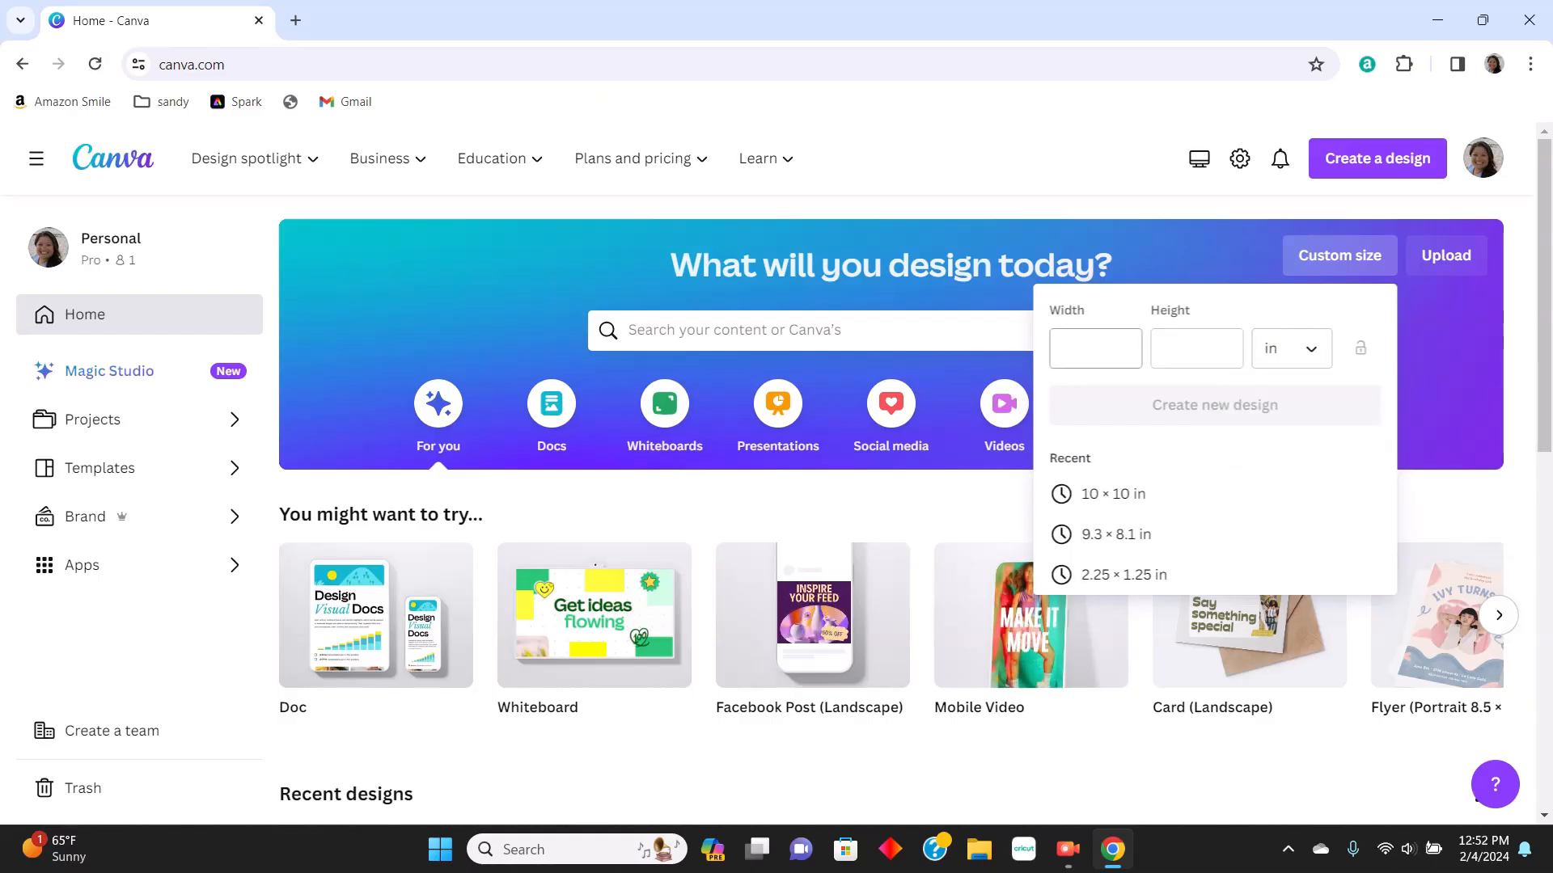
click(1196, 348)
click(1095, 348)
text(10)
key(Tab)
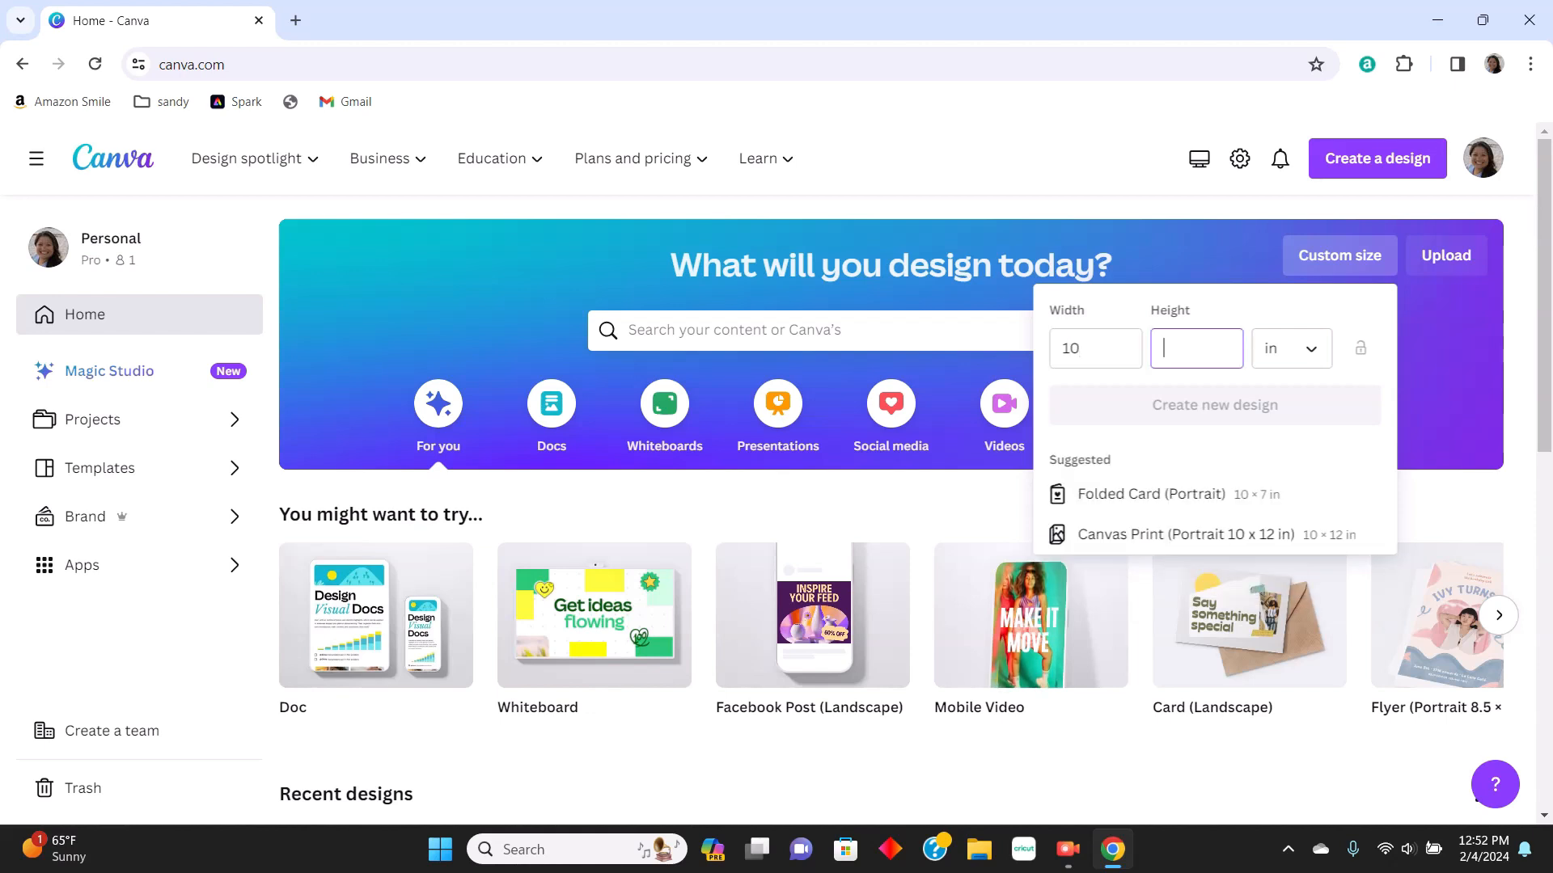
text(10)
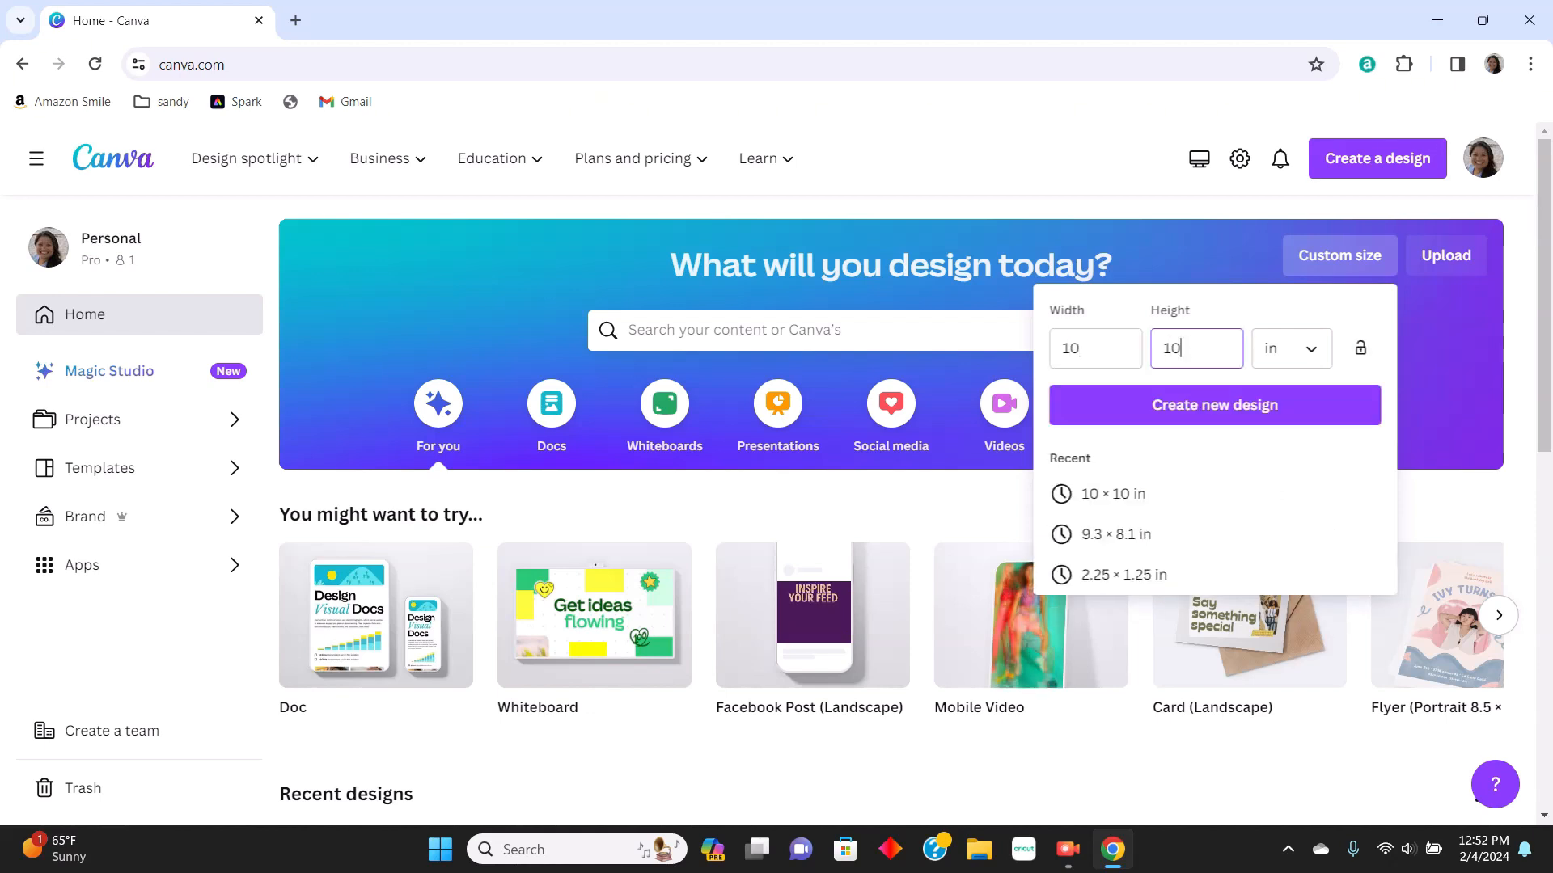
click(1214, 404)
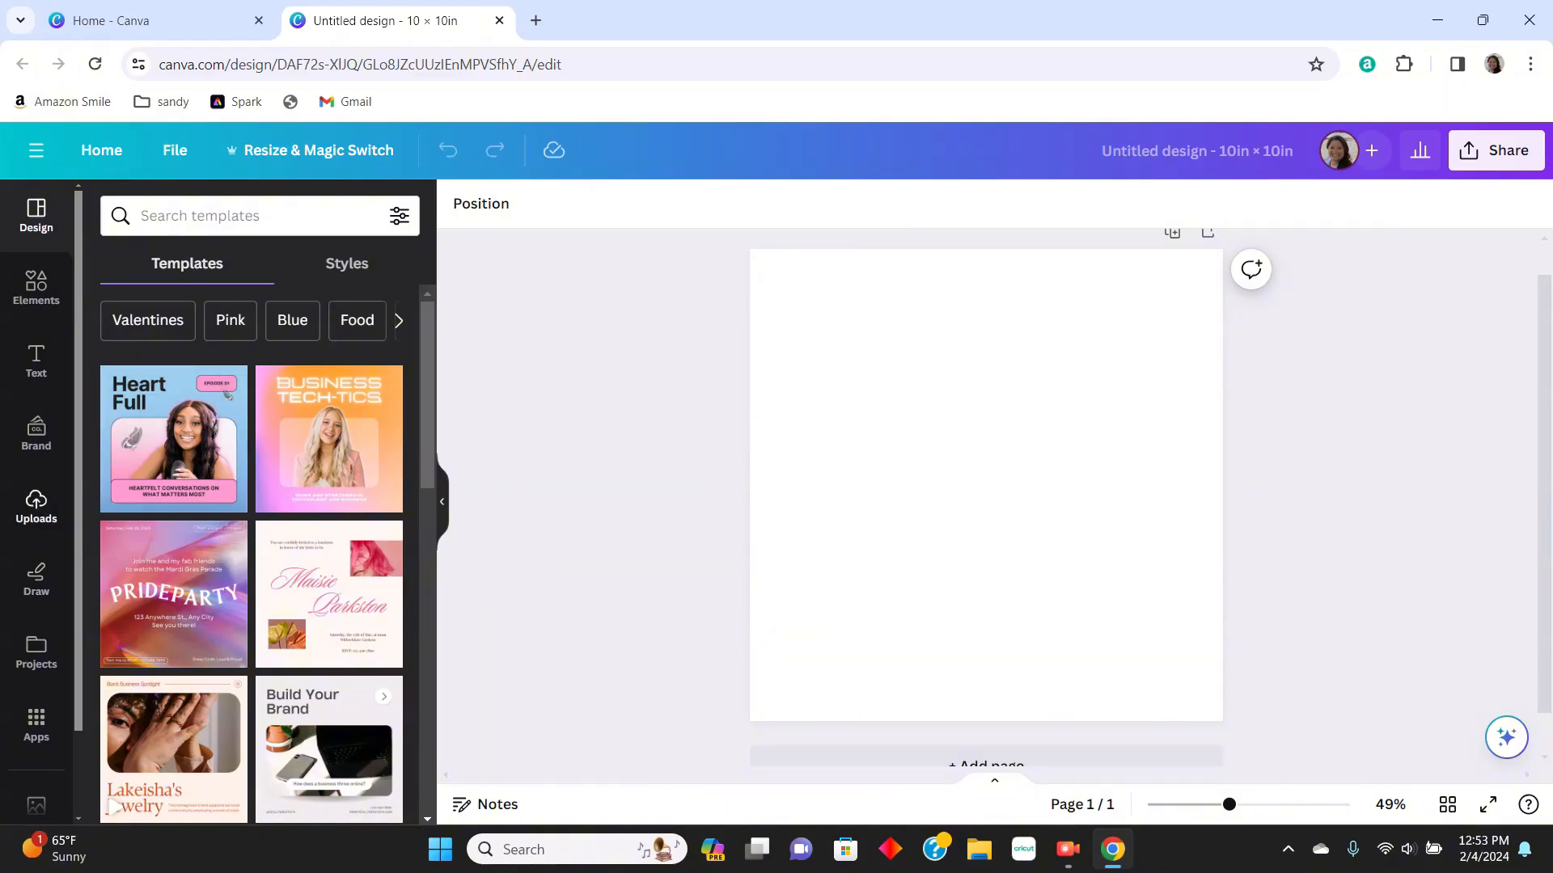
- Upload the Eagles image from the Downloads folder
click(36, 505)
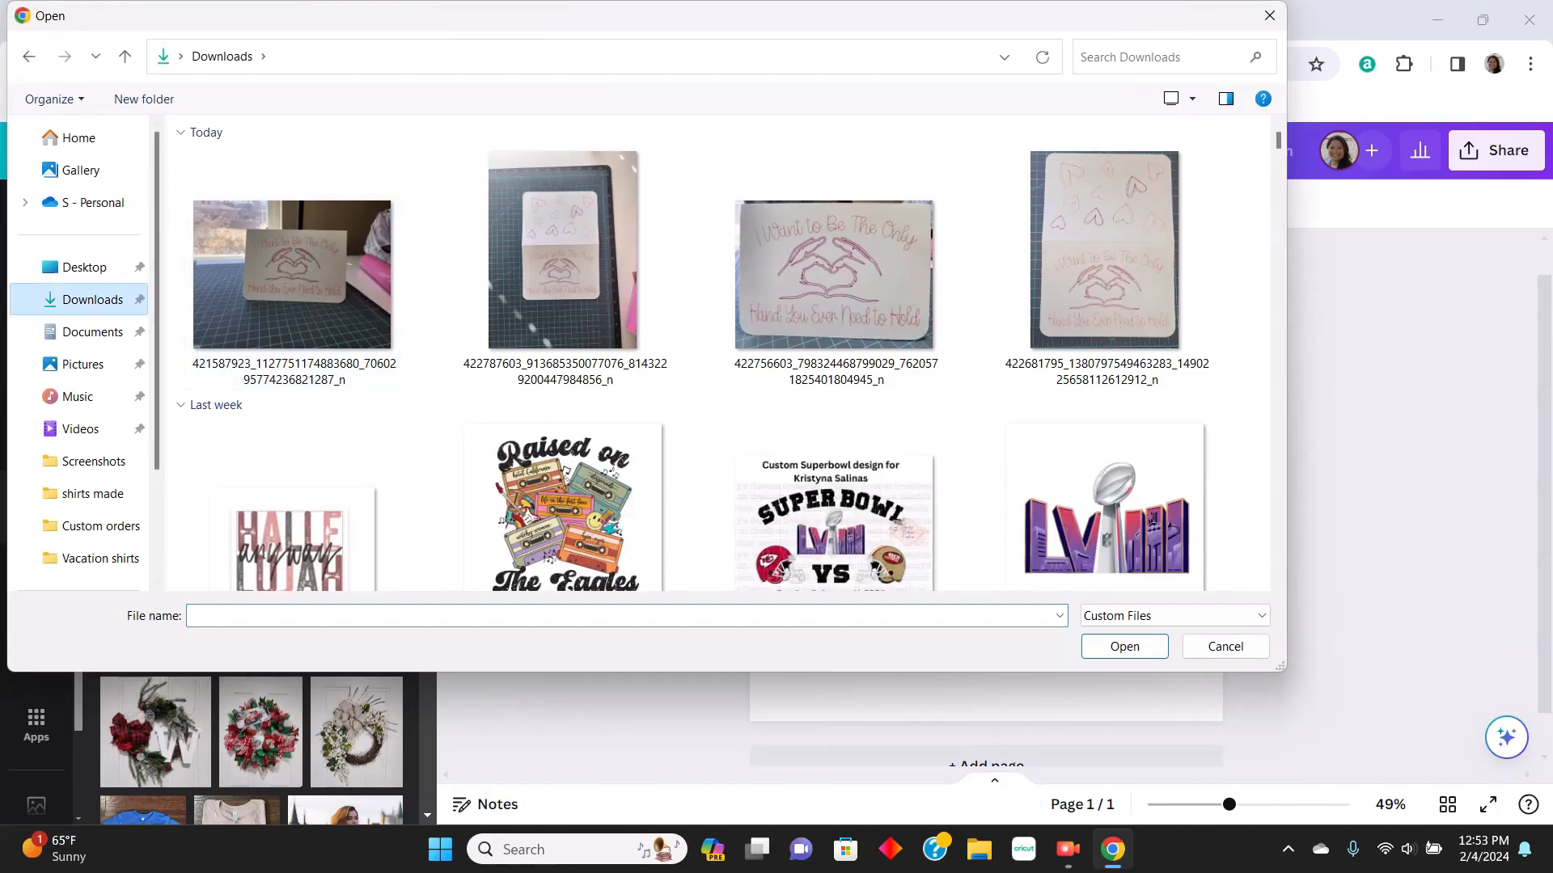
scroll(518, 403, down, 1)
click(517, 403)
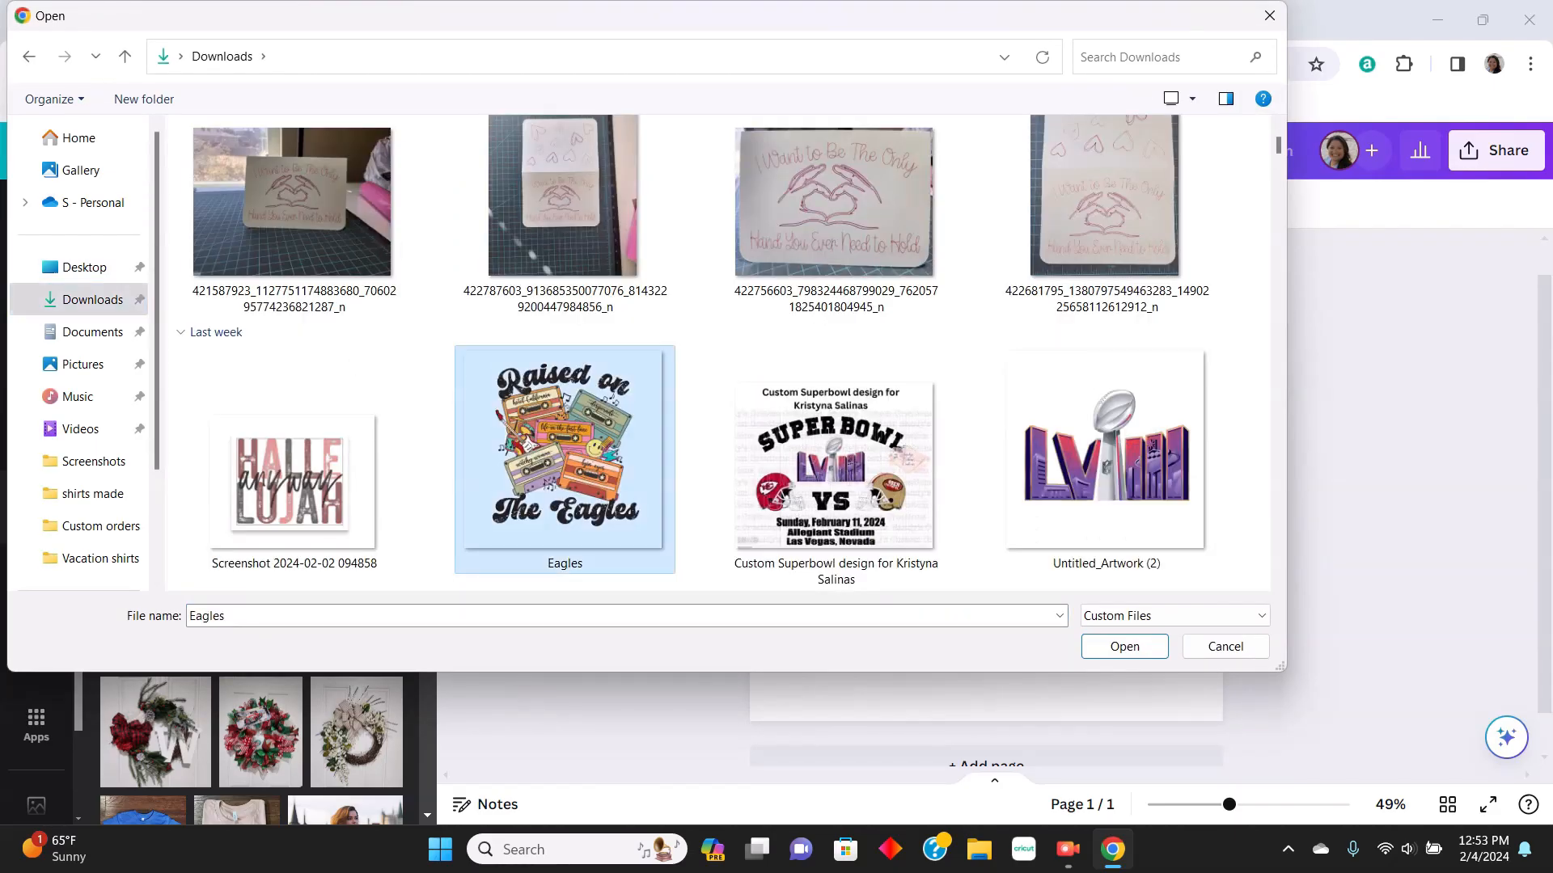
key(Return)
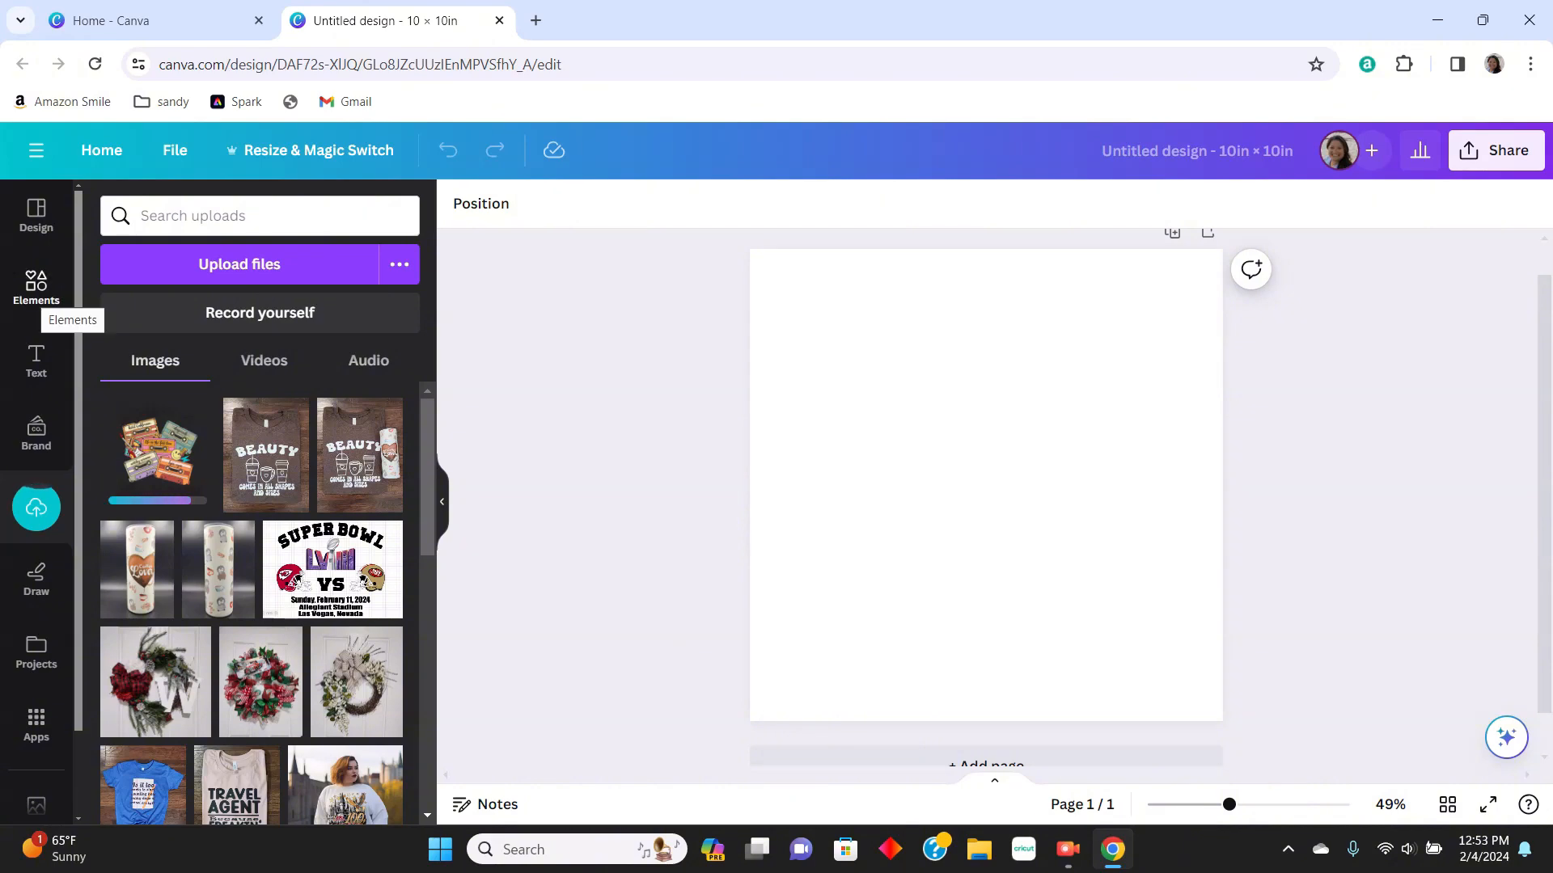
- Search the design elements for "Summer gnomes"
click(35, 287)
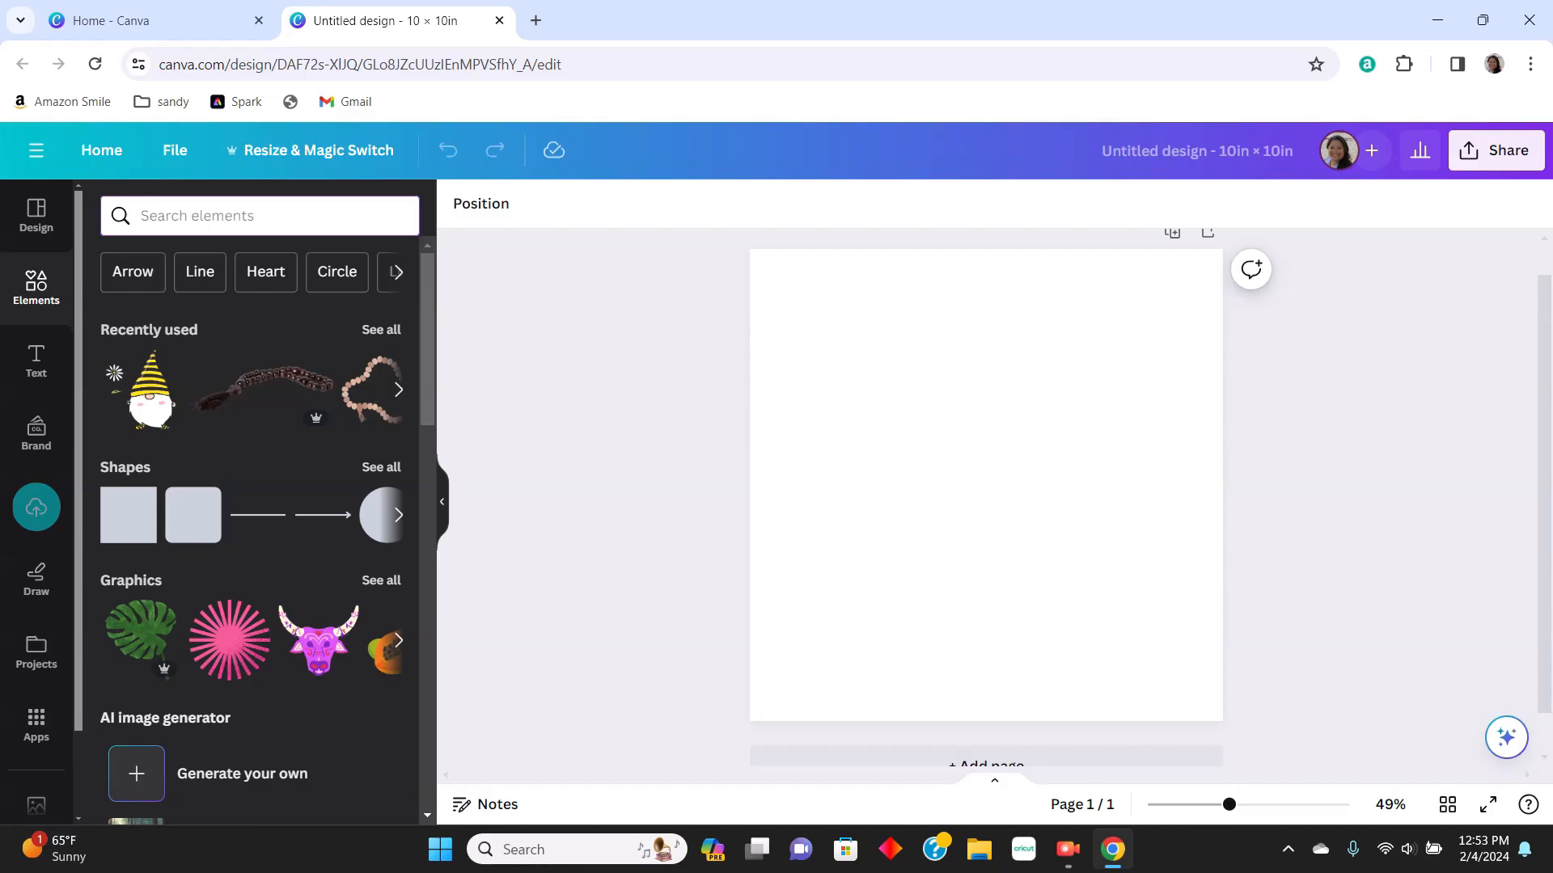
click(258, 215)
text(Gnome)
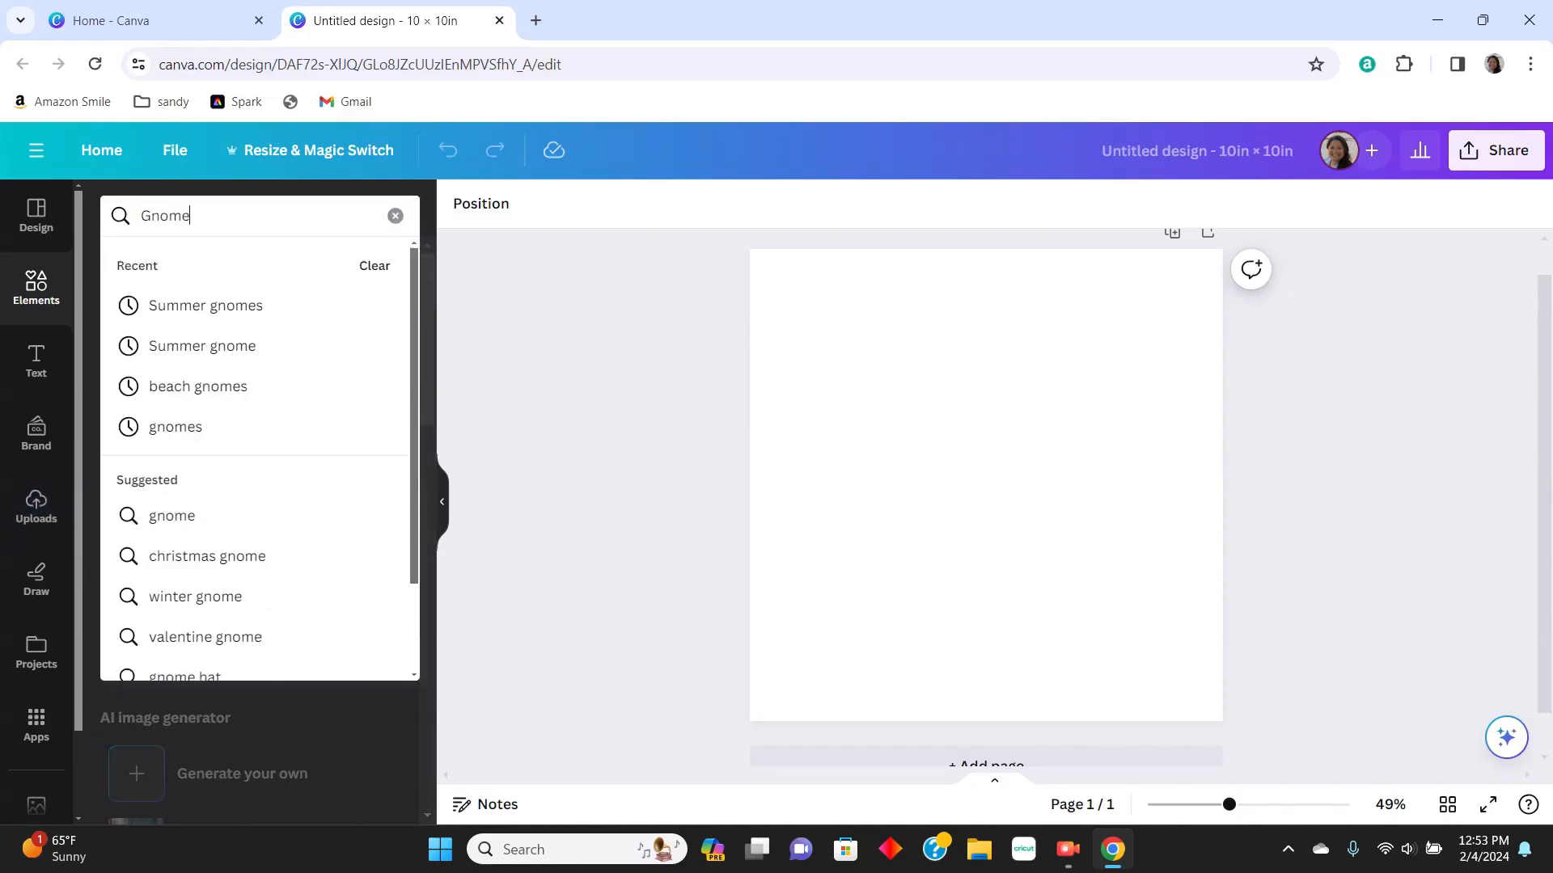
key(Down)
key(Return)
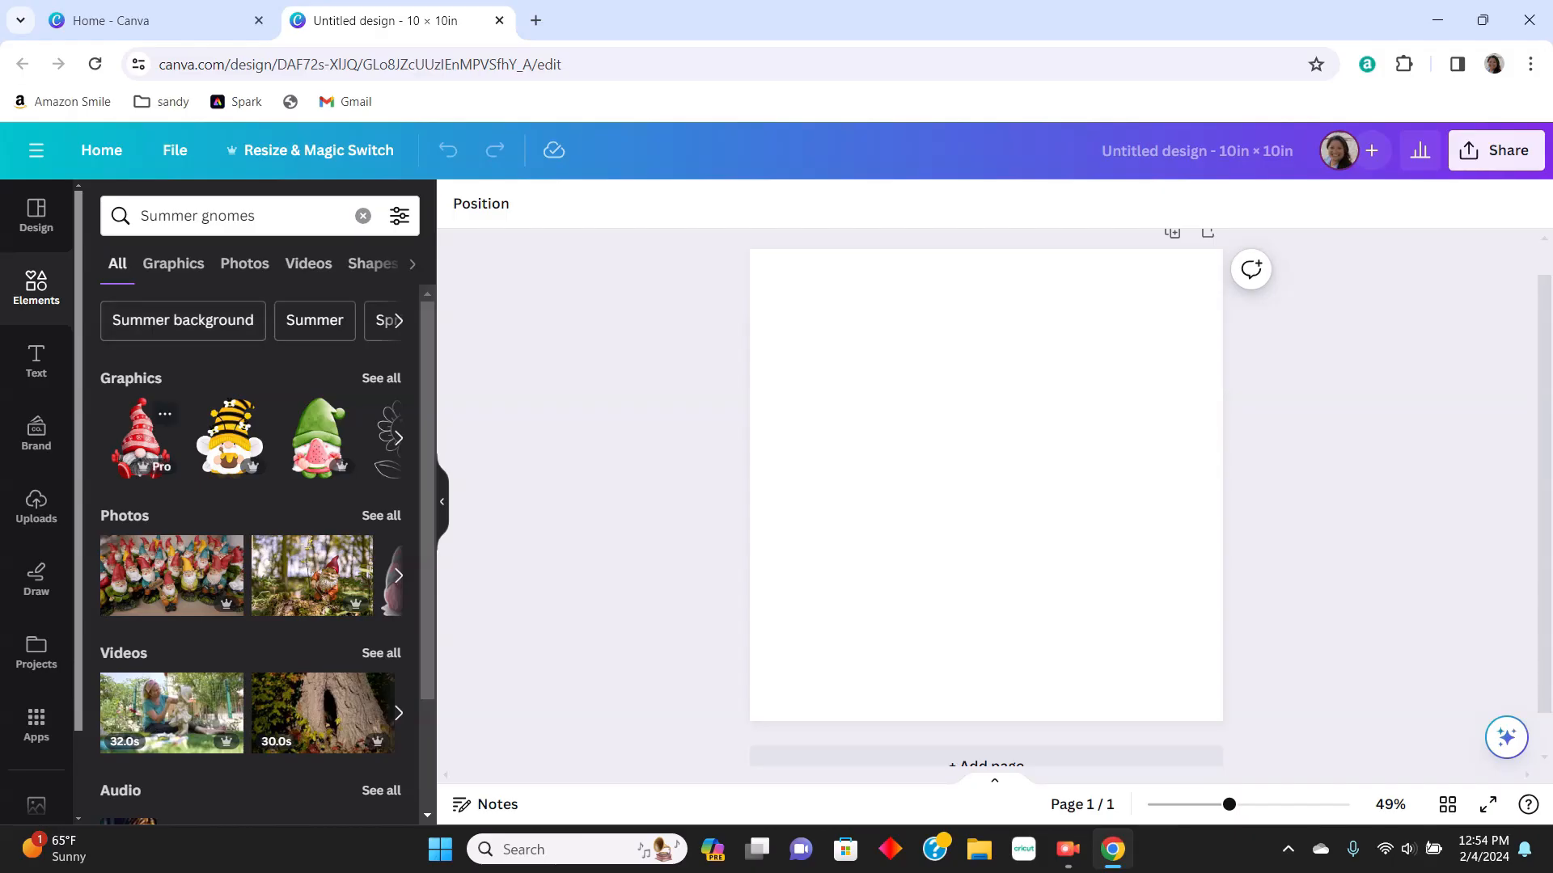
- Filter the Summer gnomes results to static elements only
click(398, 215)
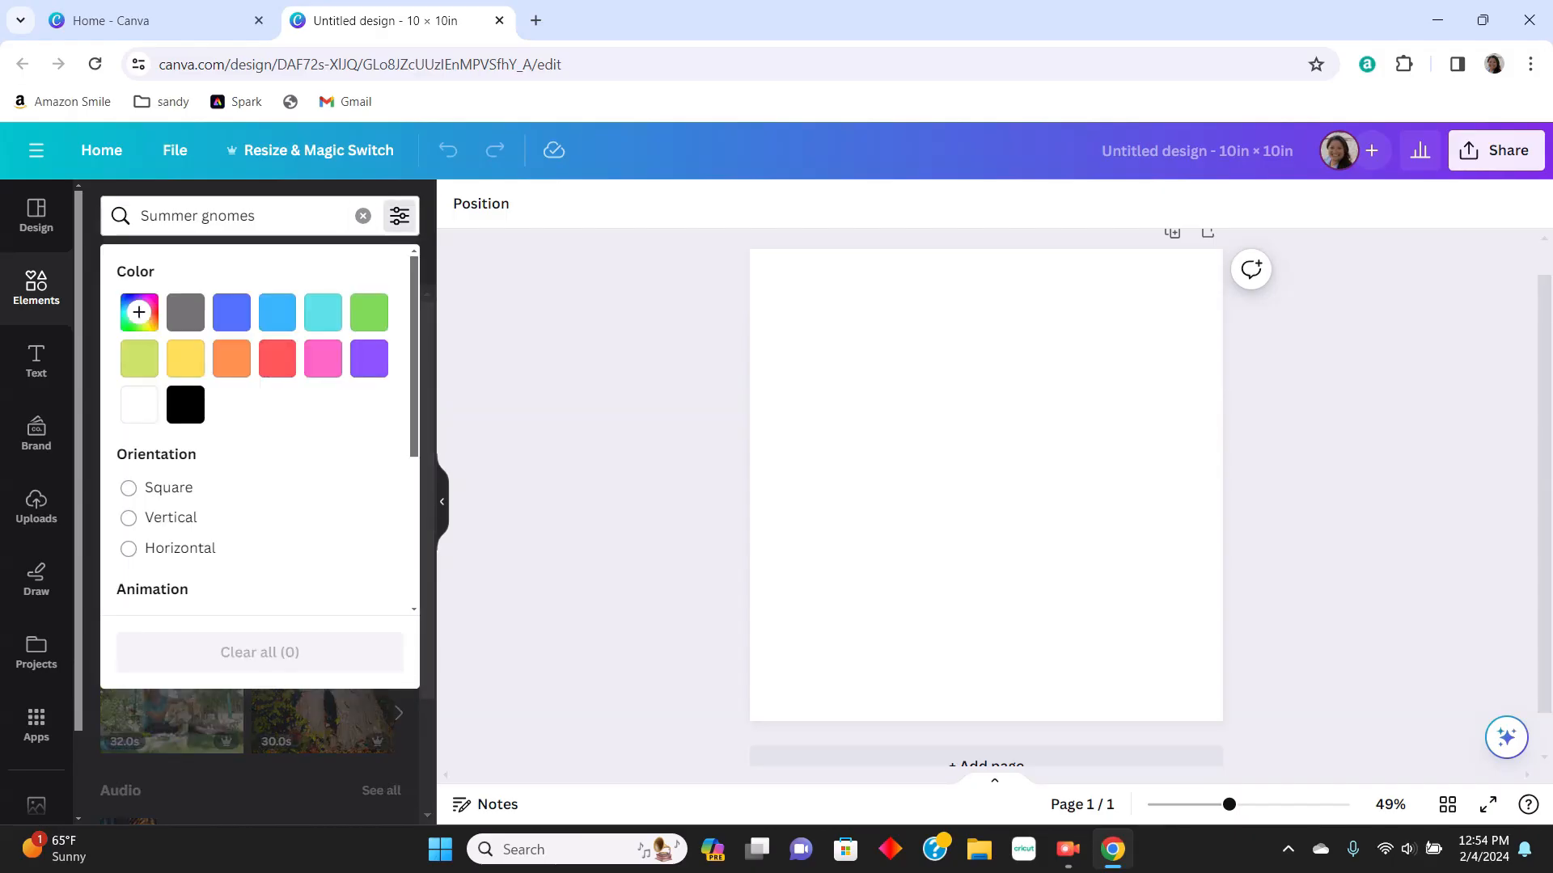
scroll(260, 427, down, 3)
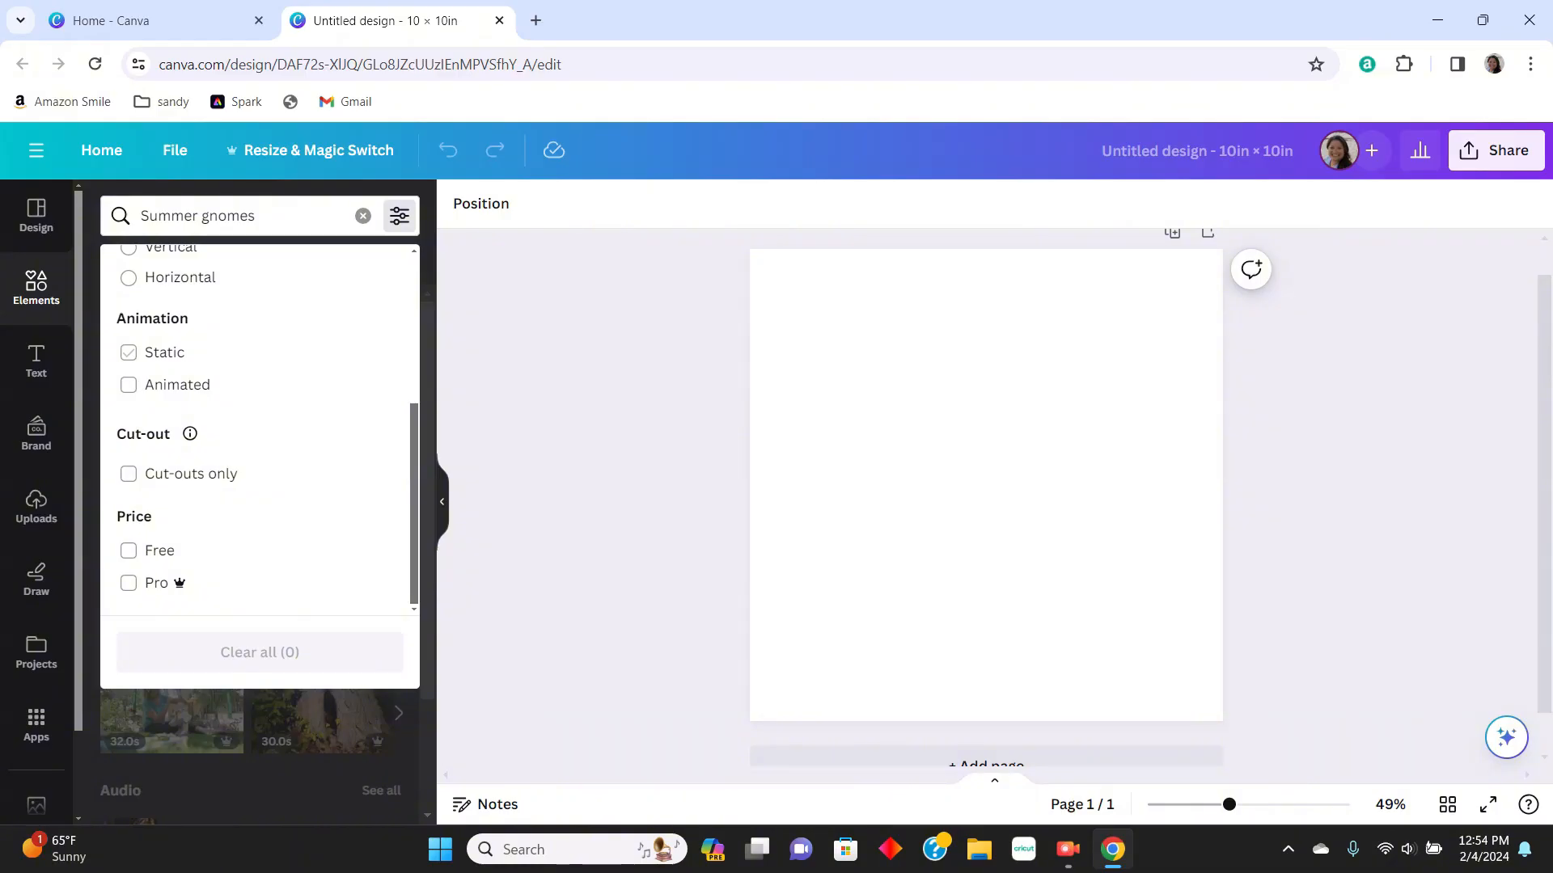
click(127, 351)
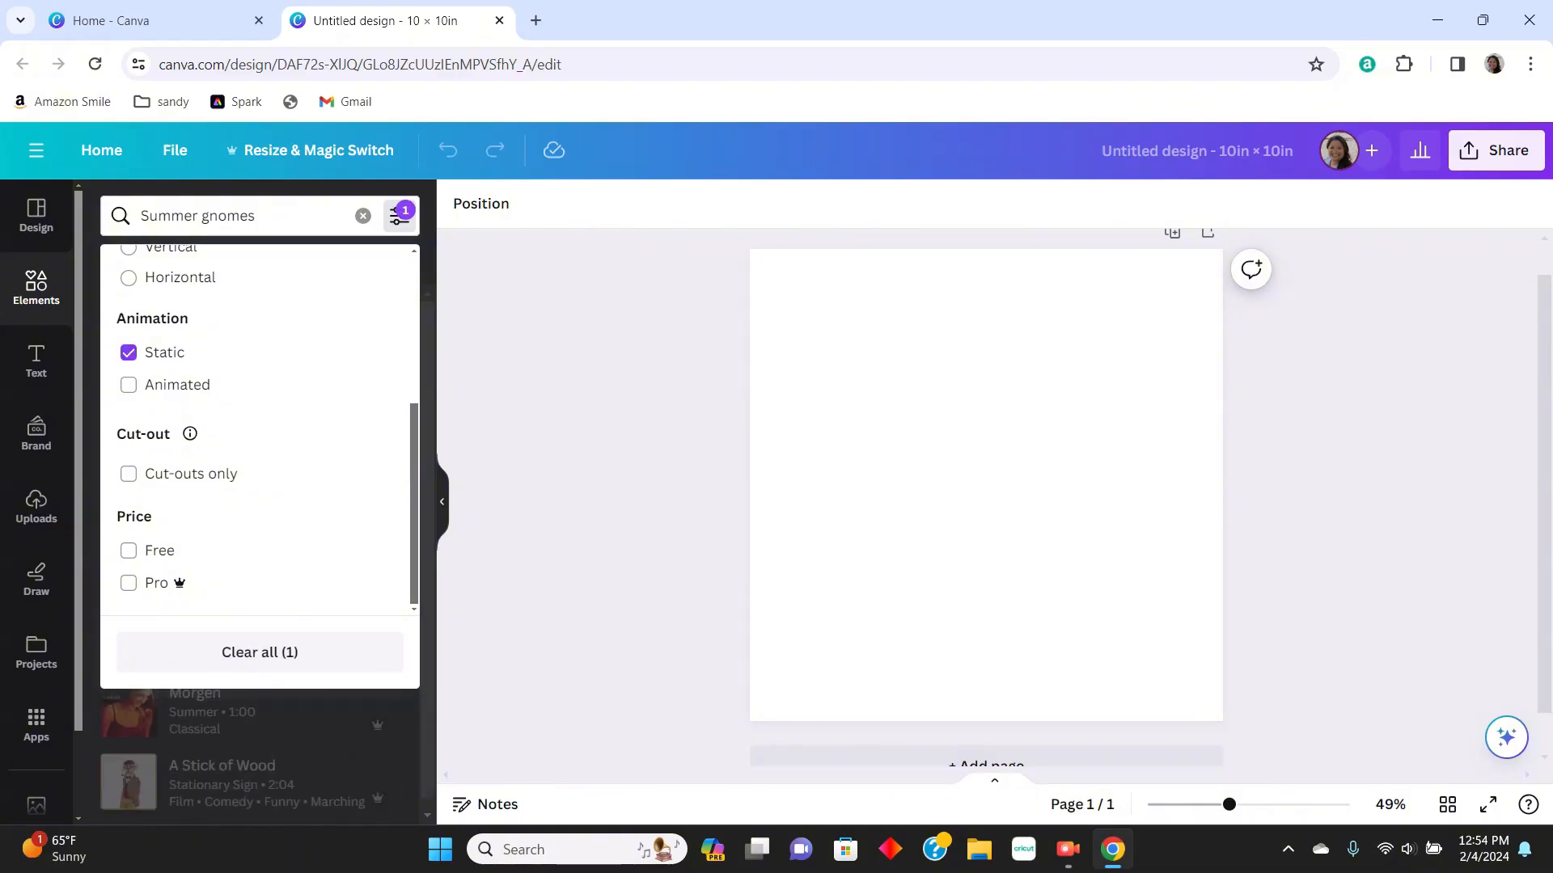
click(242, 216)
key(Return)
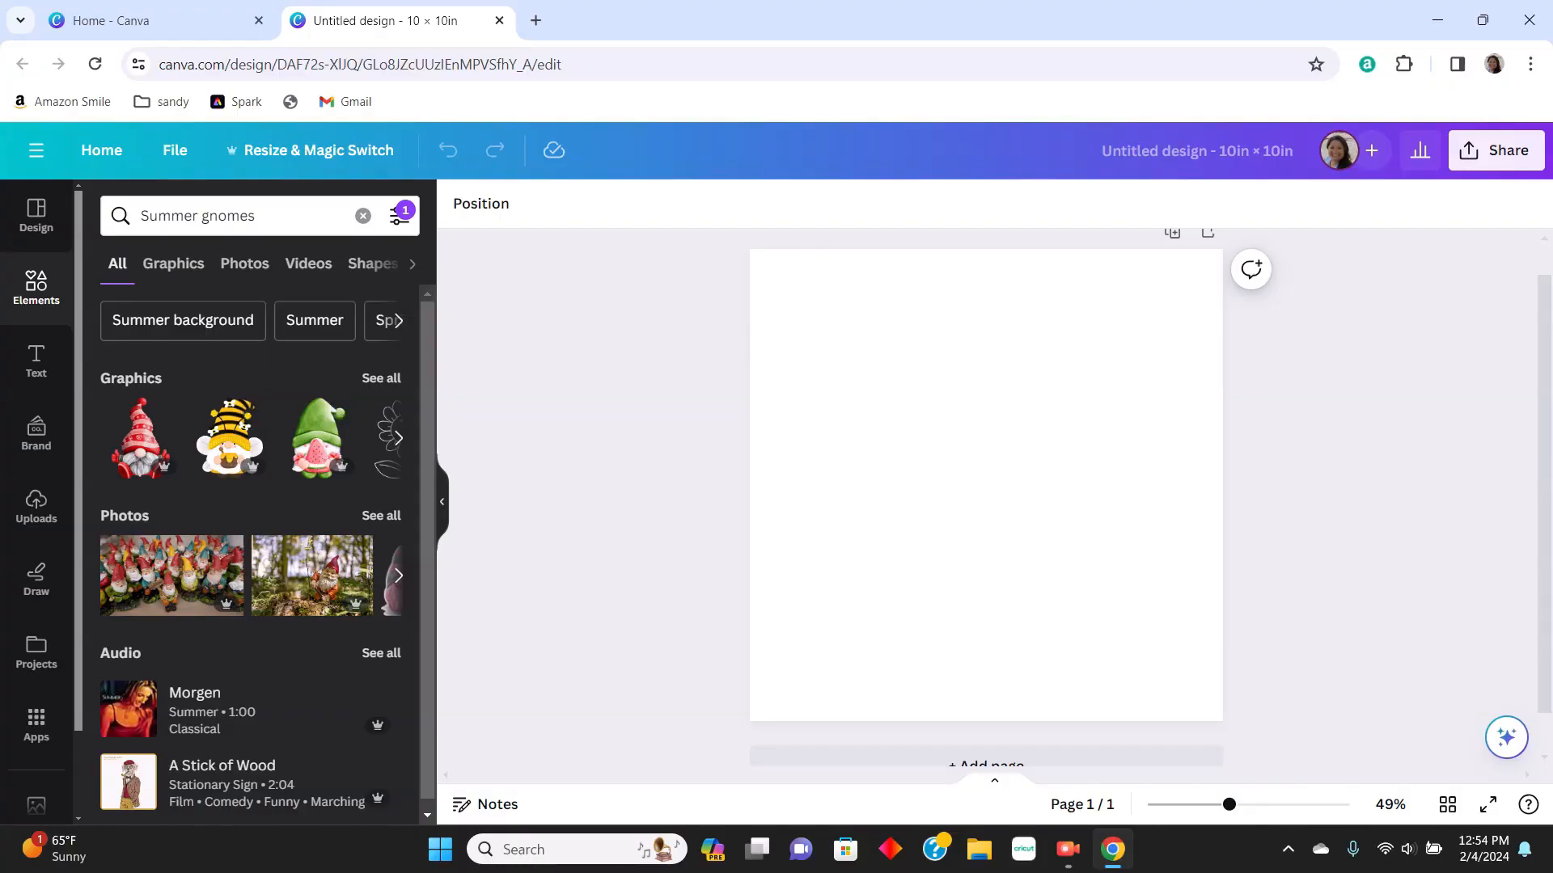
- Add the green-hatted gnome holding a watermelon from the full graphics results, shrink it and place it on the left half of the page
click(398, 437)
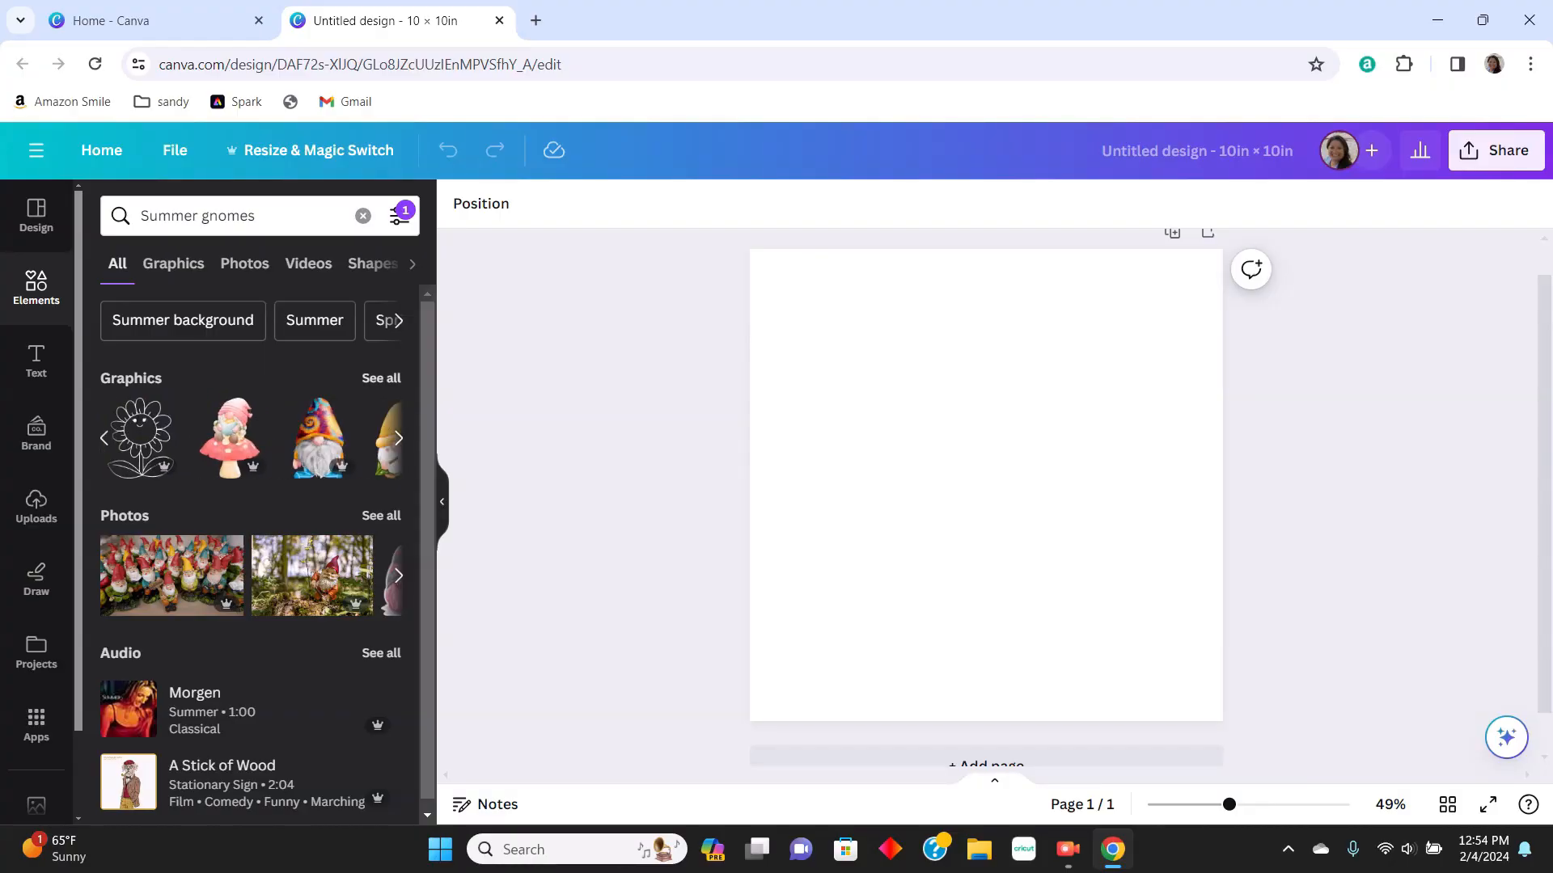
click(381, 377)
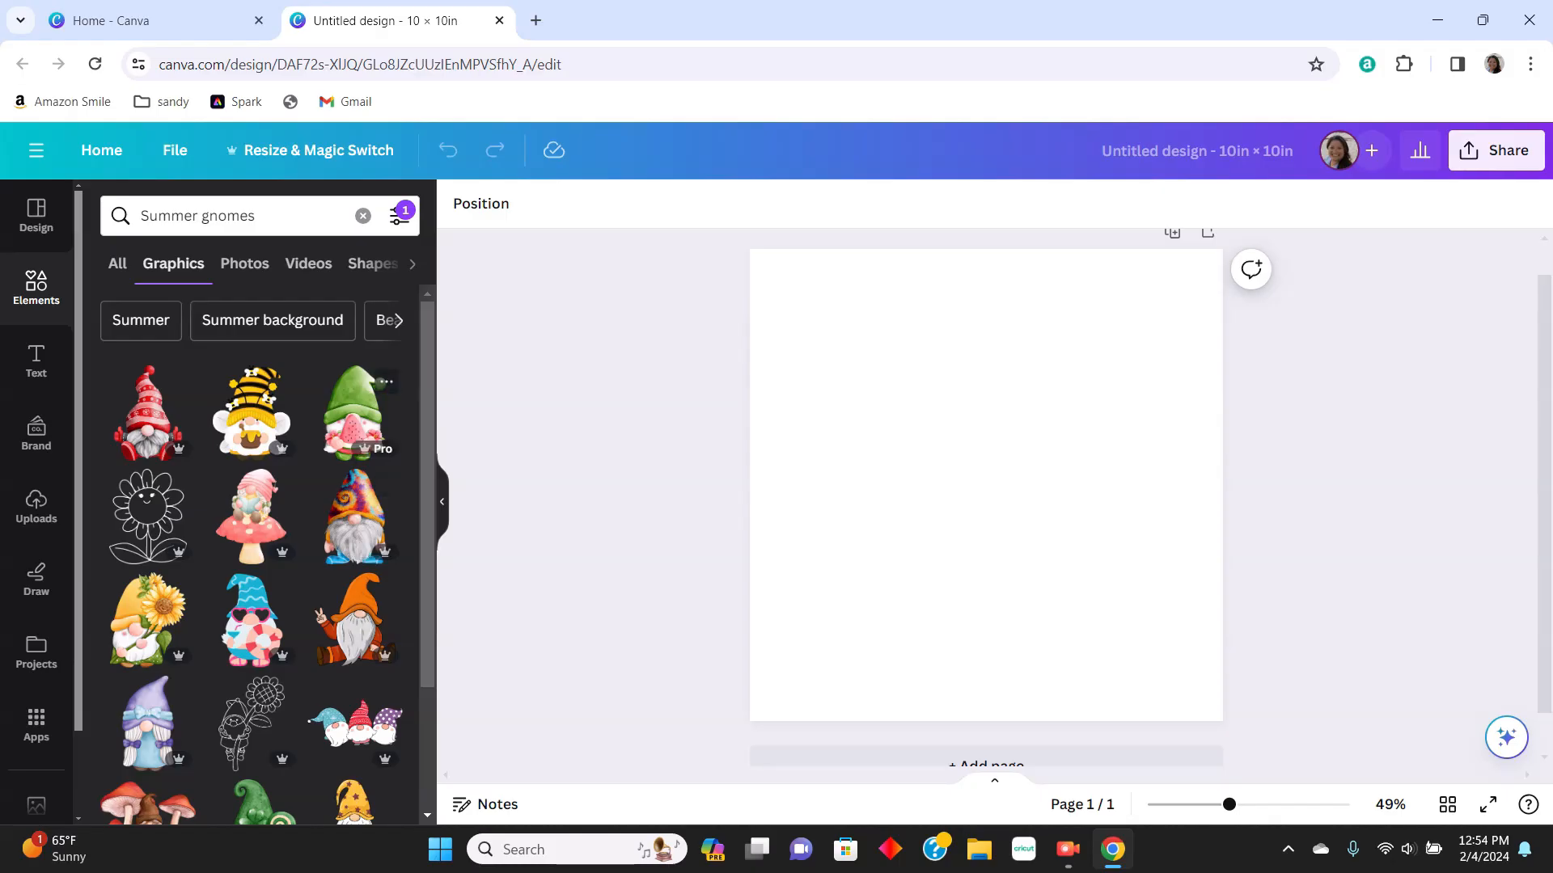
click(353, 413)
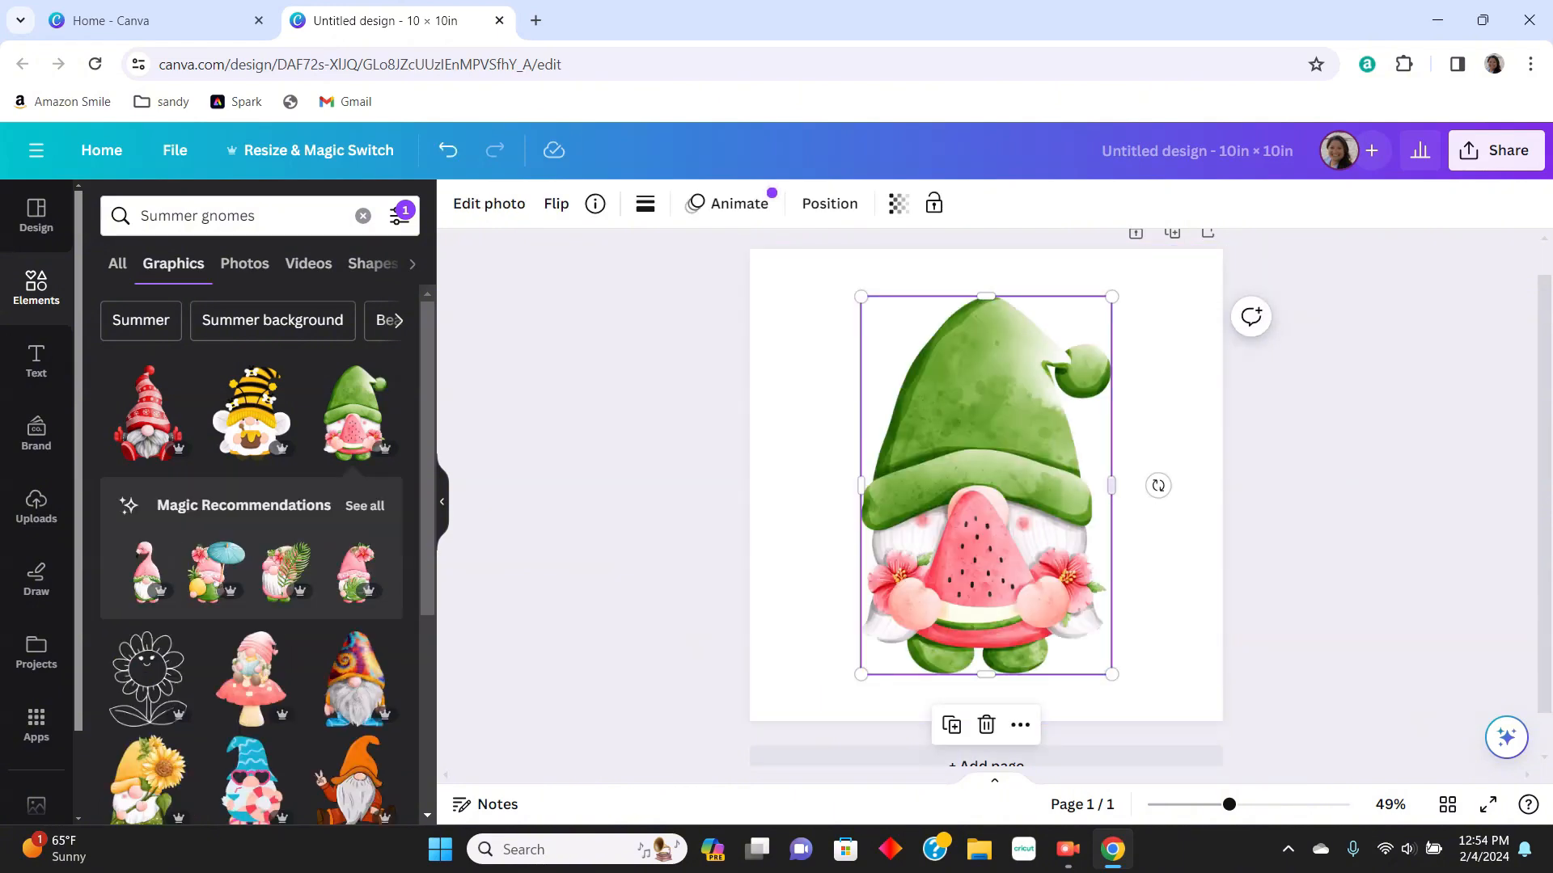
drag(1112, 675, 1028, 529)
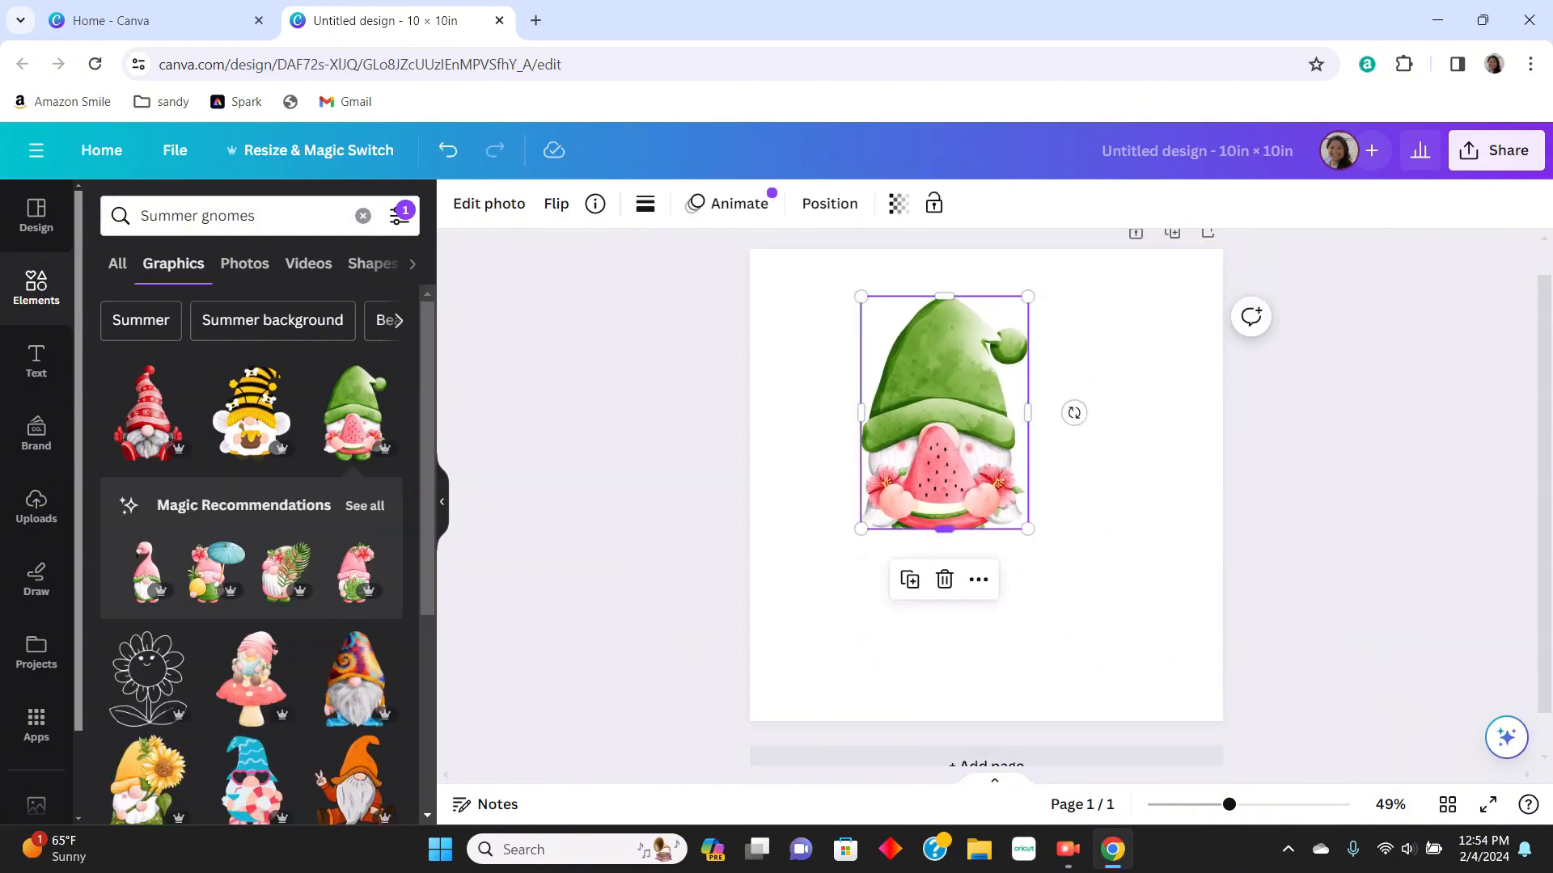
click(448, 151)
drag(938, 435, 874, 508)
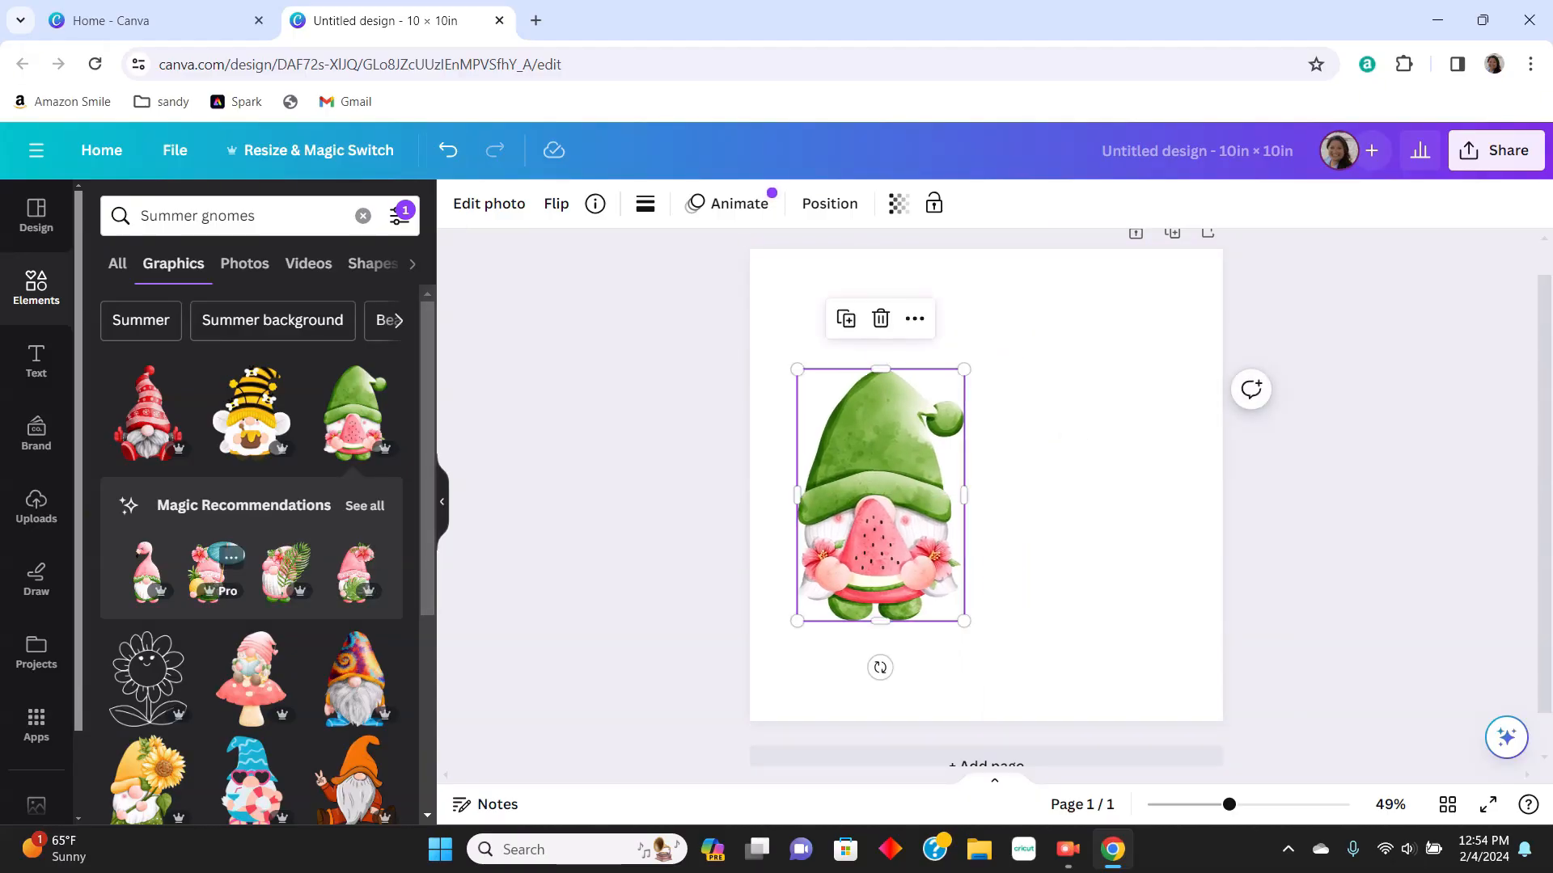
- Add the recommended gnome with the pineapple and blue umbrella, shrink it and place it close beside the watermelon gnome's right side
click(217, 570)
drag(808, 671, 911, 562)
drag(1011, 453, 1063, 511)
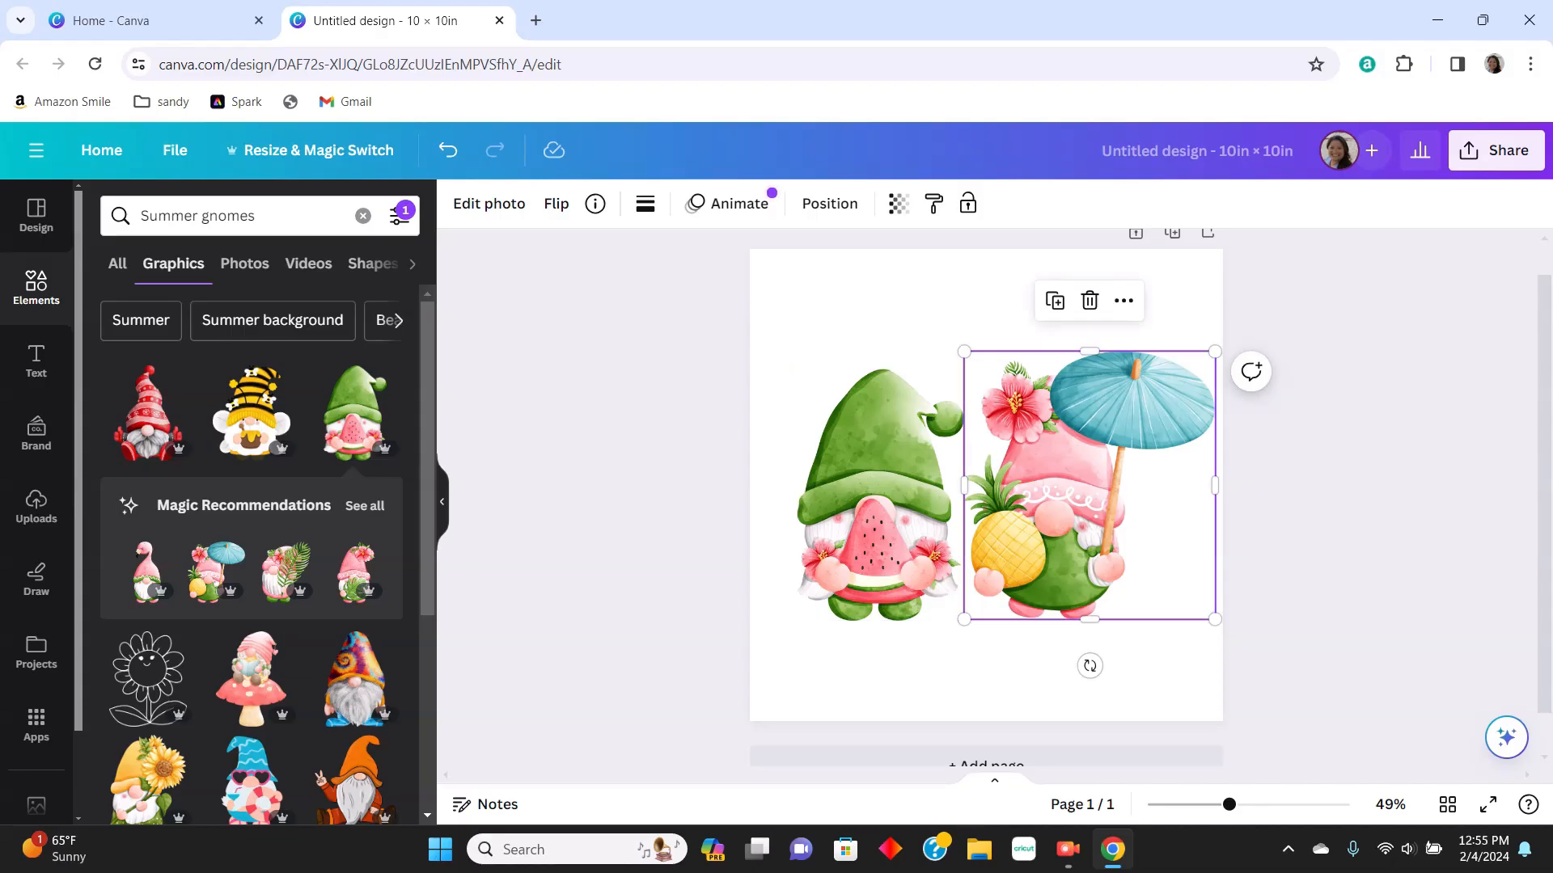
drag(1063, 510, 1055, 510)
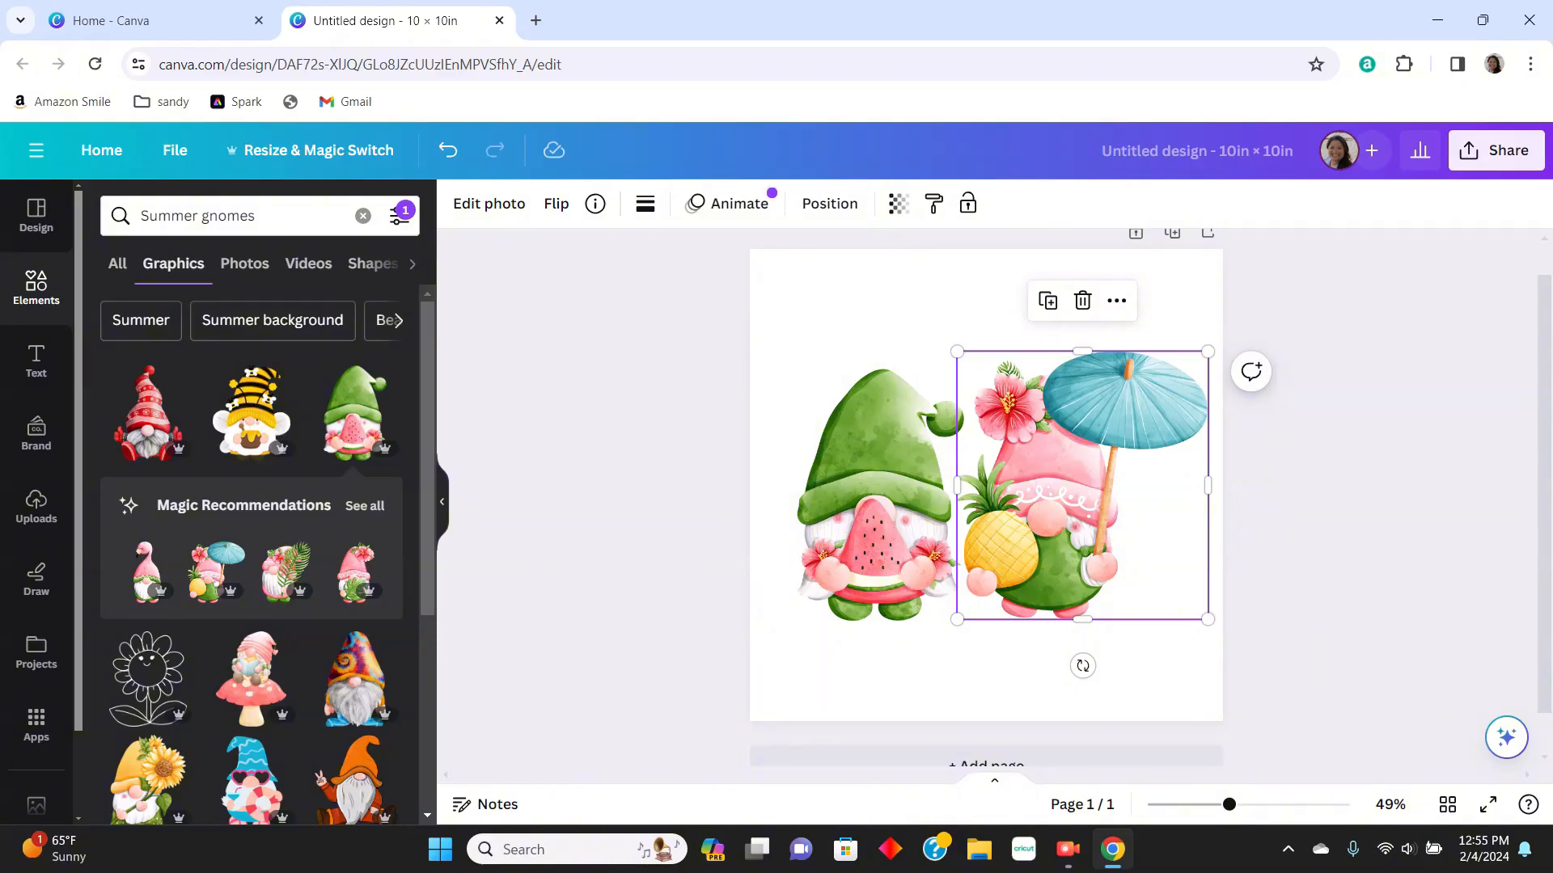
key(Escape)
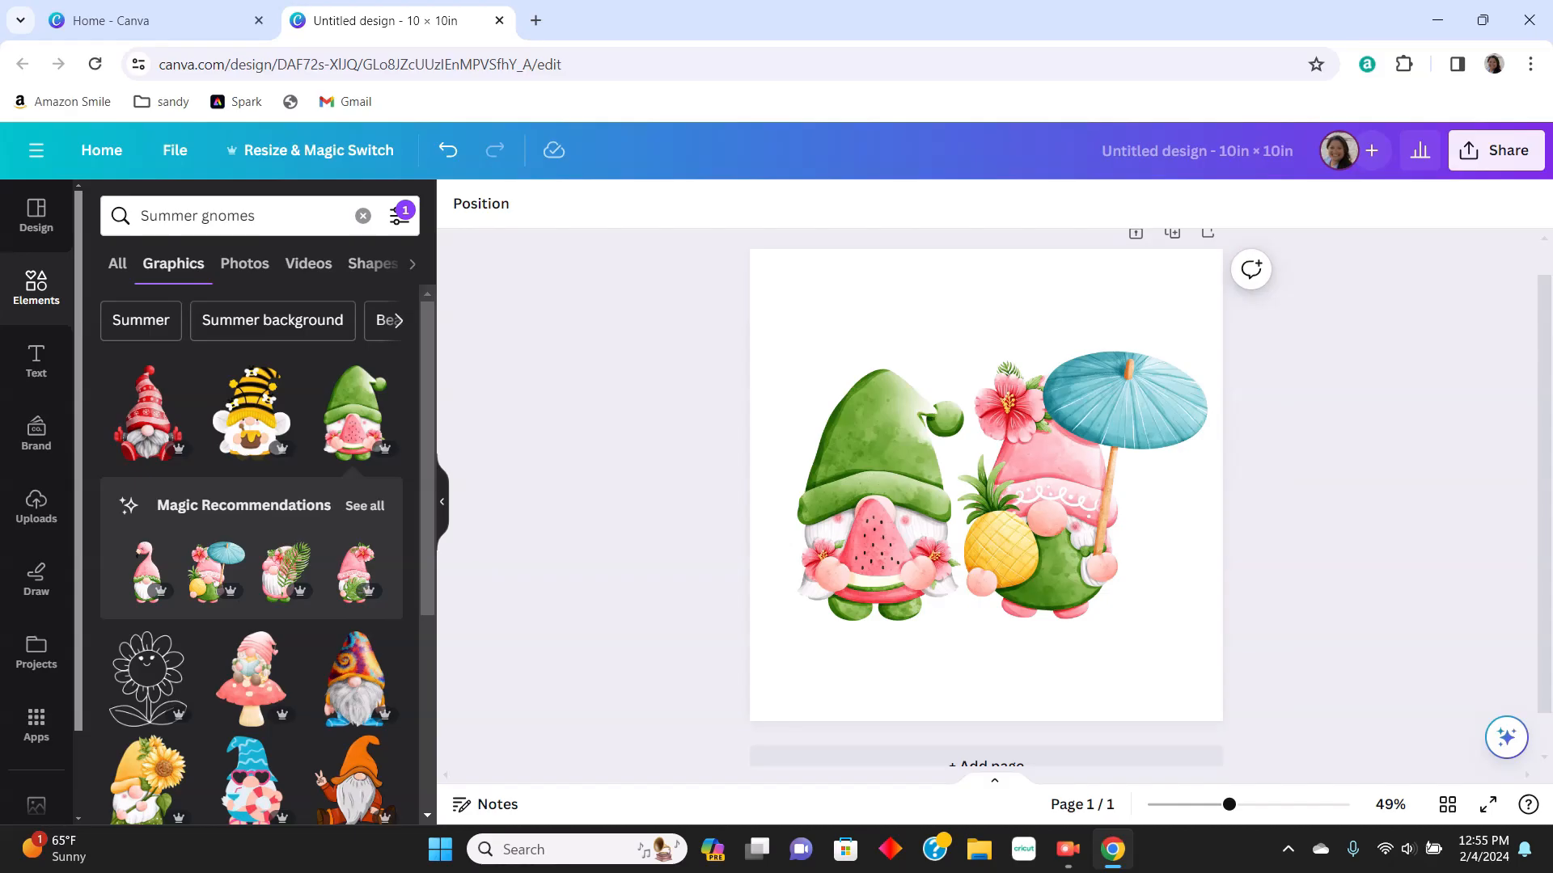
- Add a heading reading "Summer Fun" and place it centred above the two gnomes
click(35, 359)
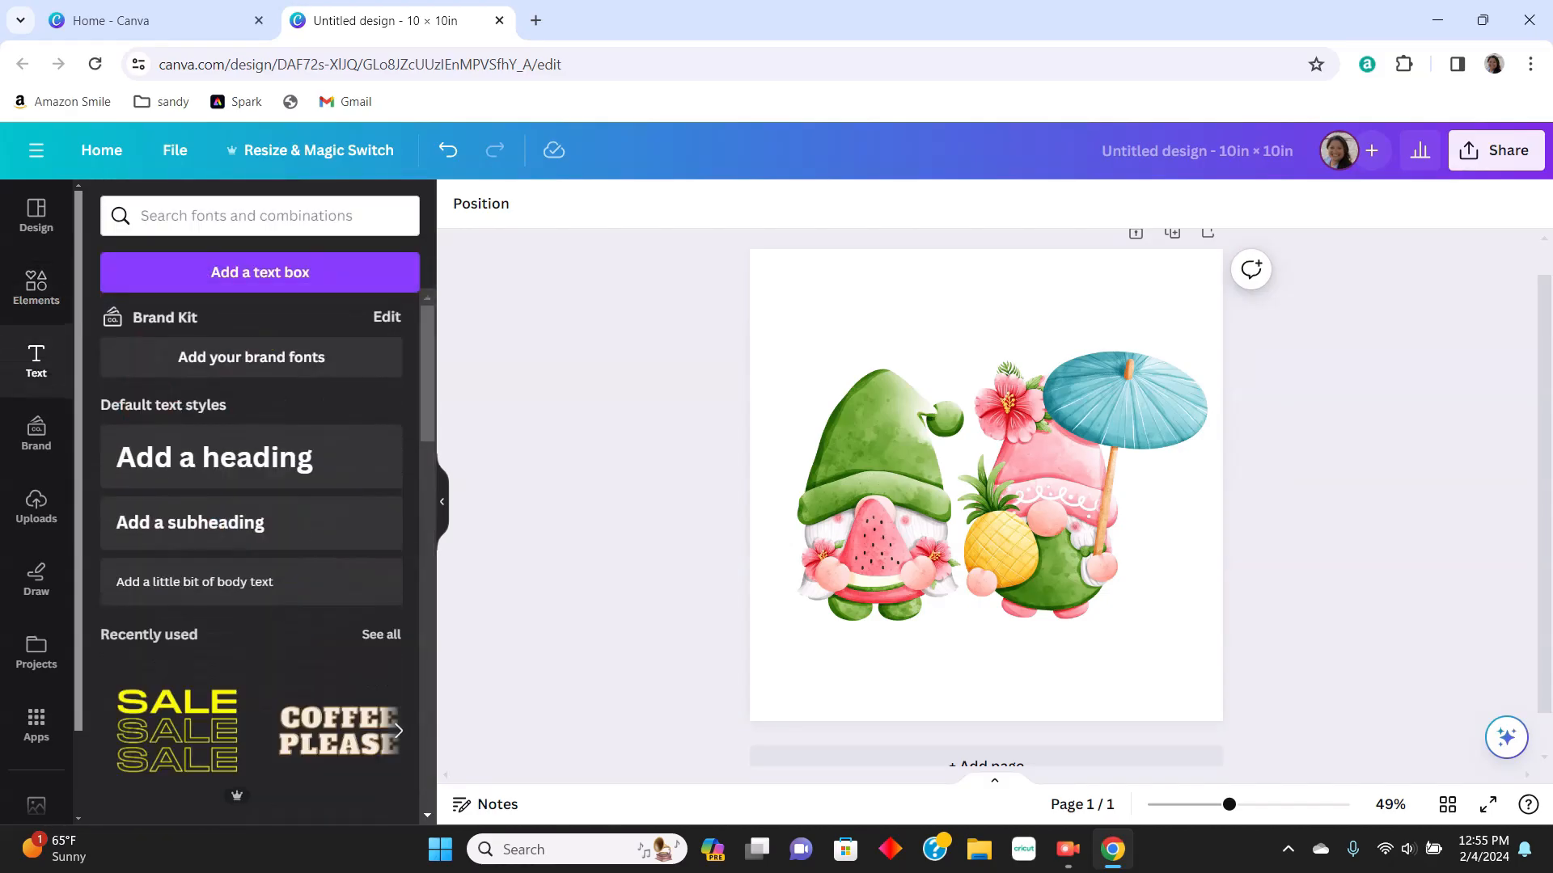
click(251, 457)
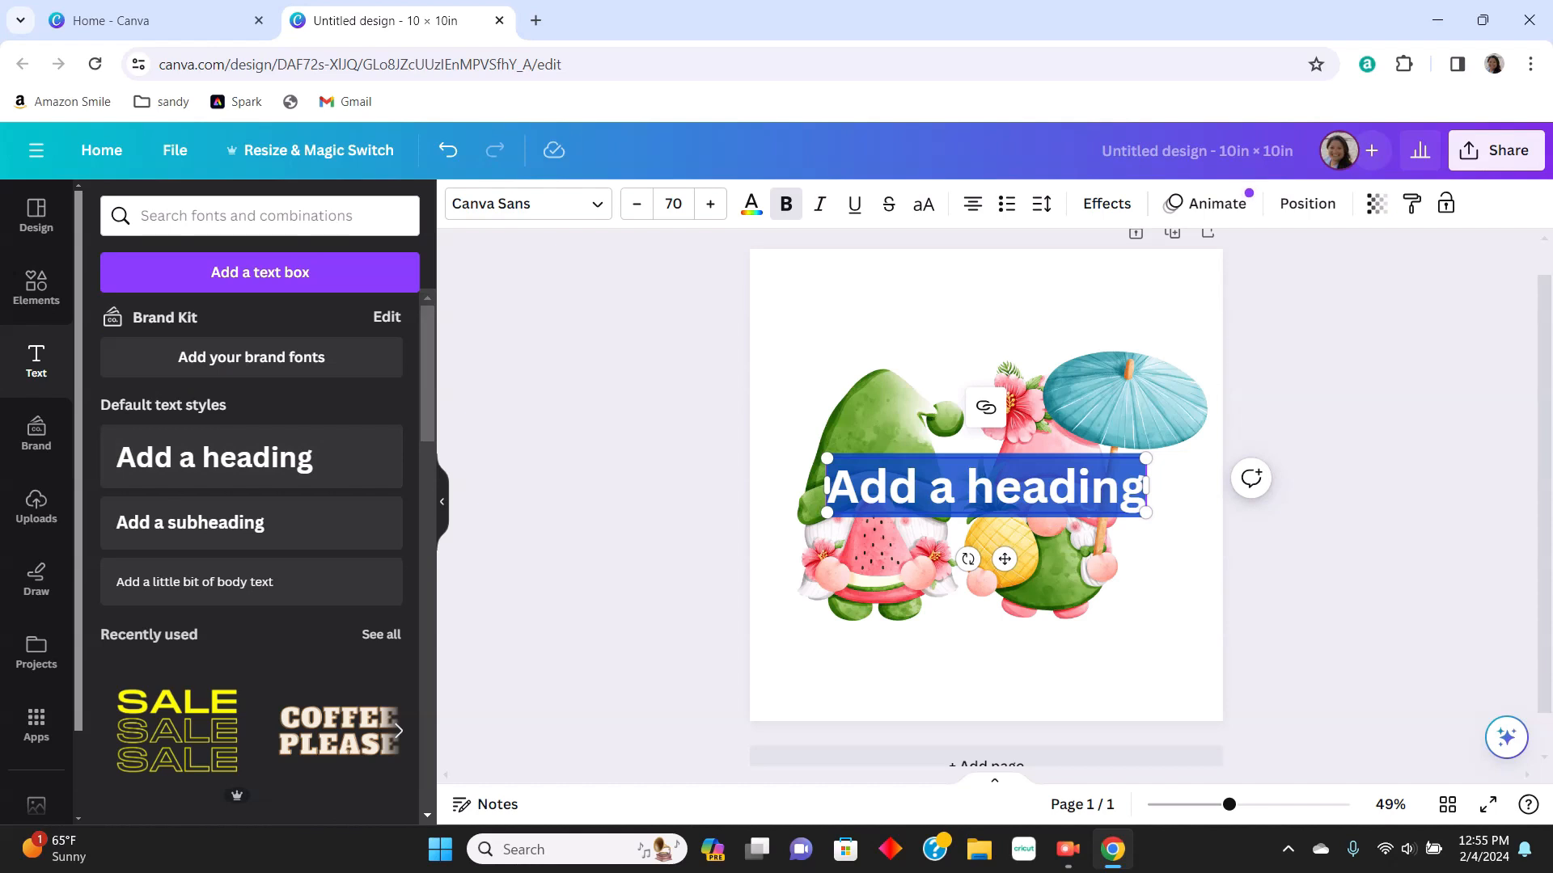
text(Summer)
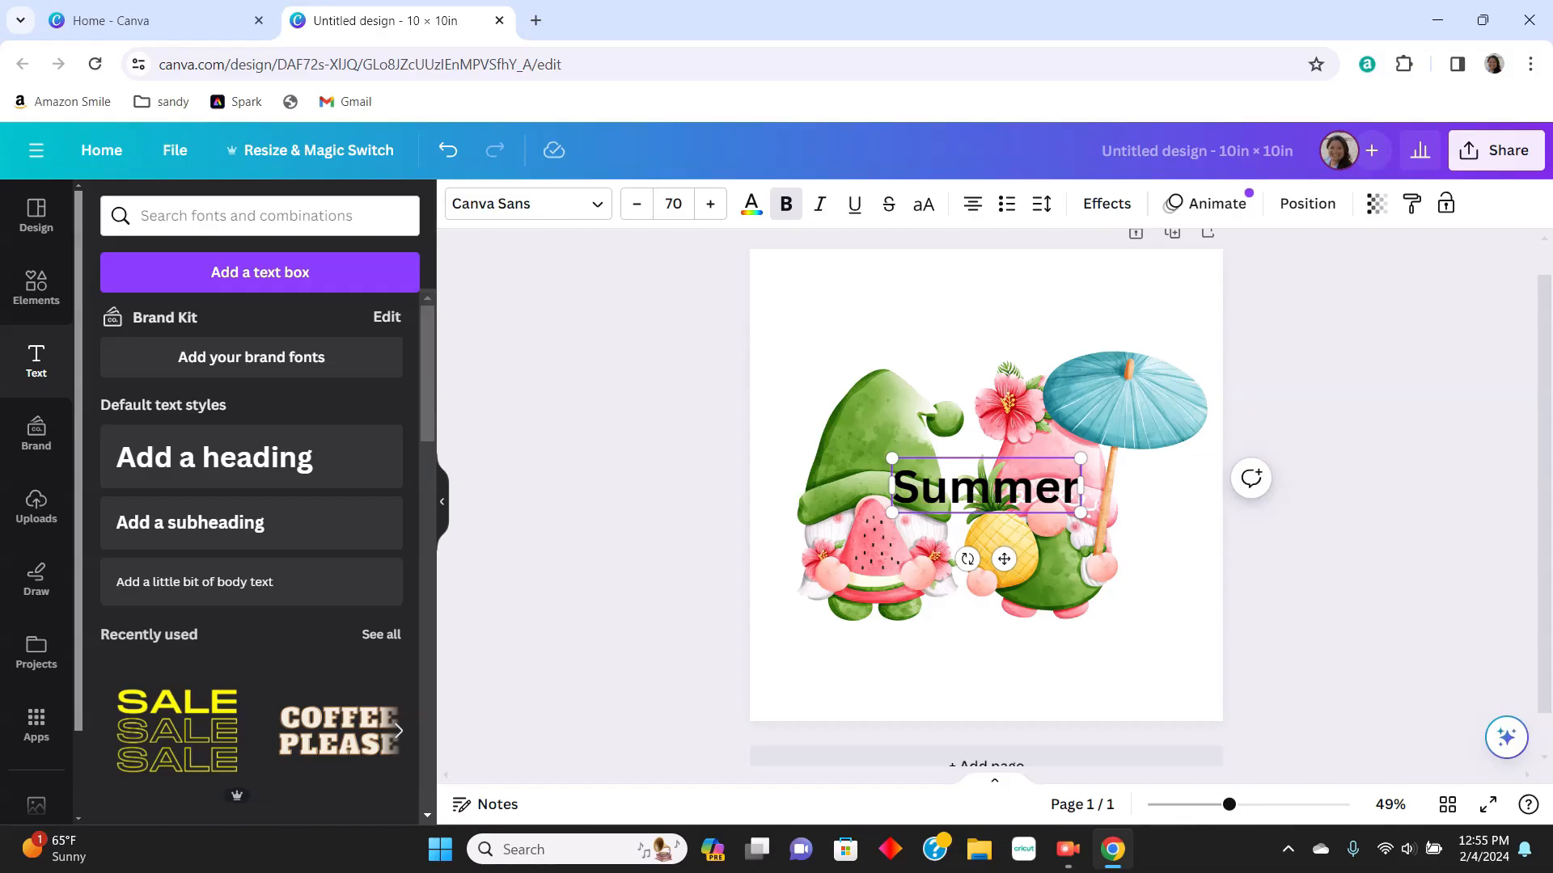
text(Fun)
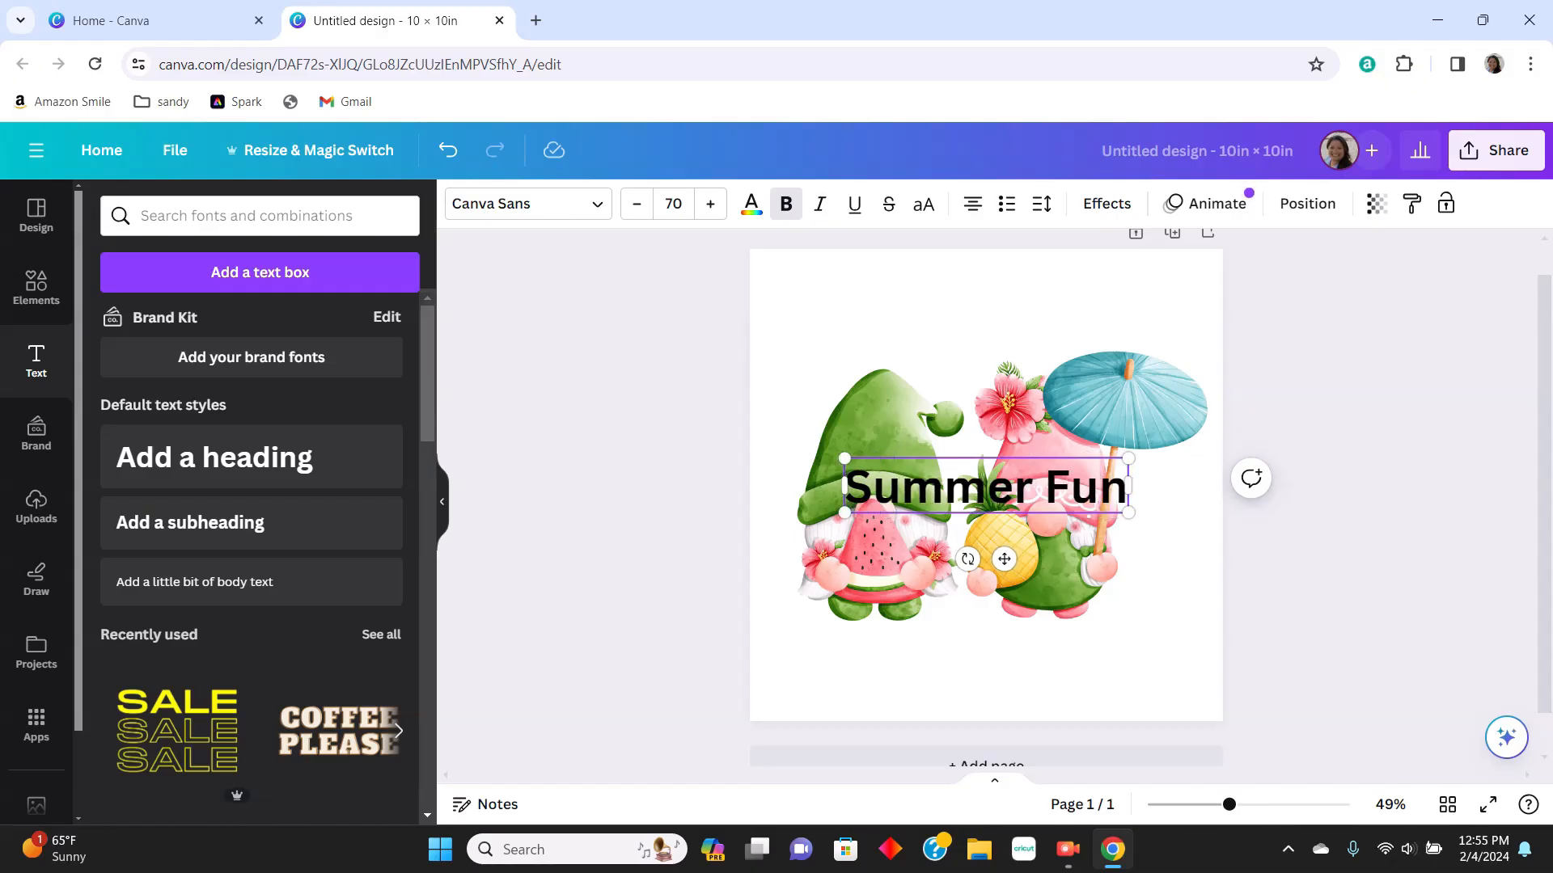
click(971, 671)
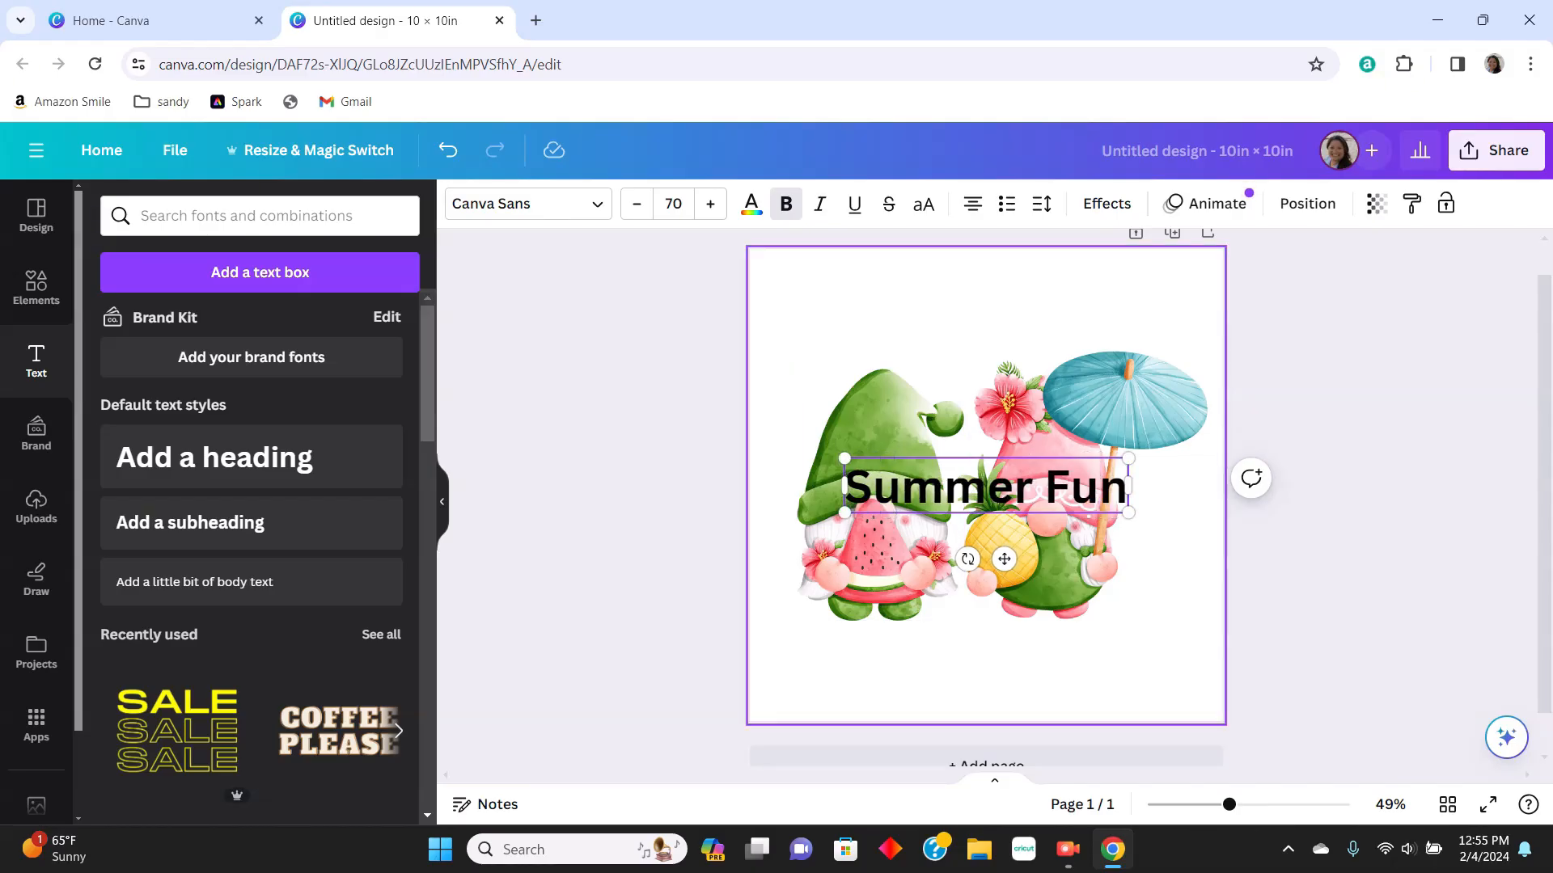
click(985, 486)
drag(986, 485, 985, 311)
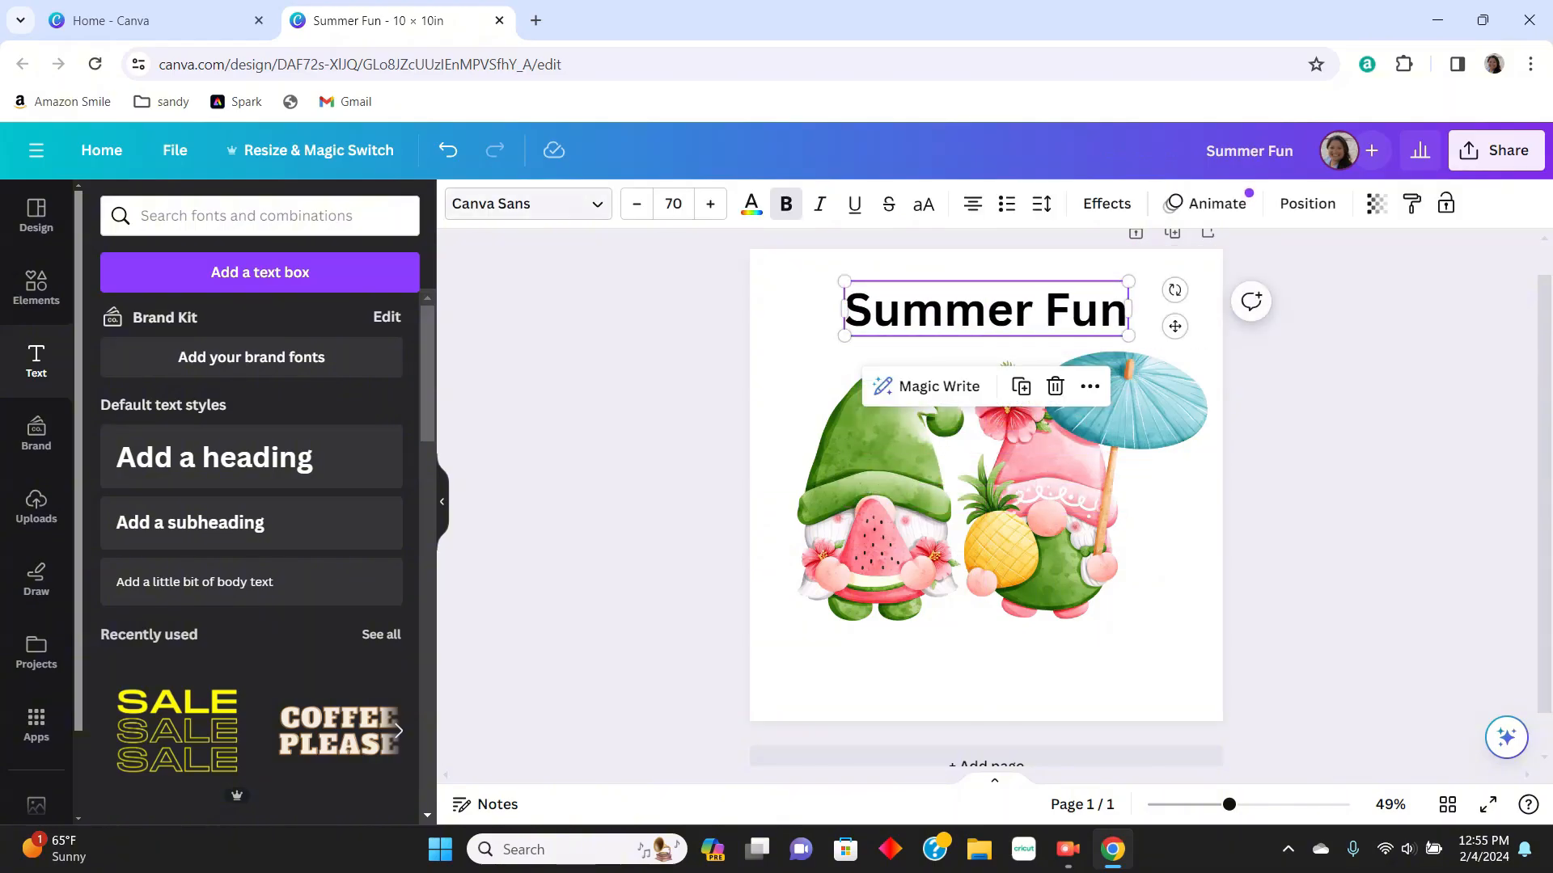
- Change the font of the "Summer Fun" heading to Benedict
click(528, 203)
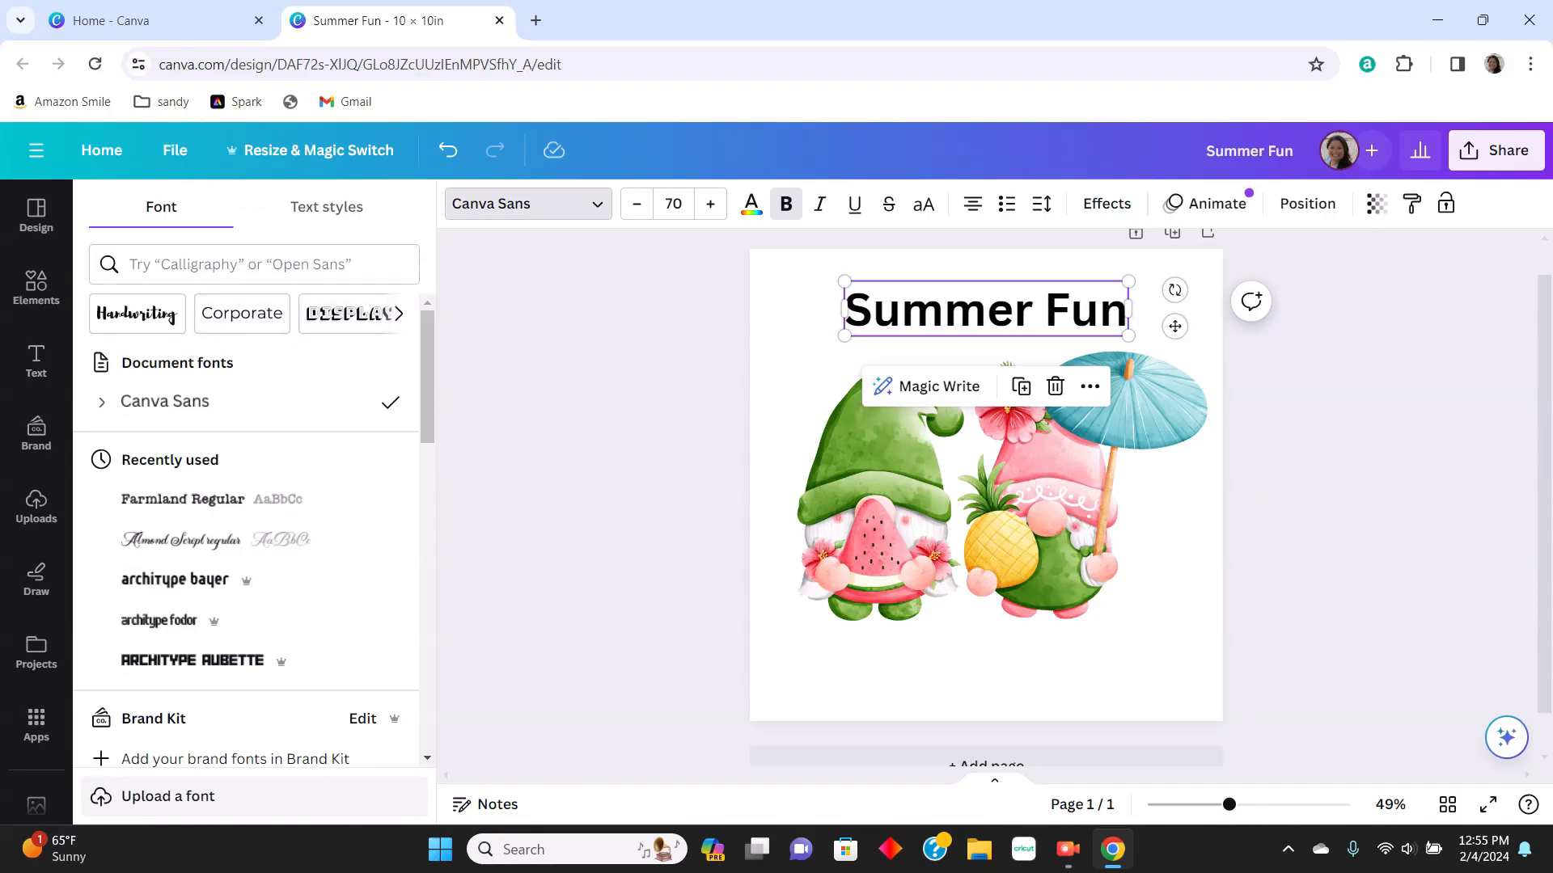
scroll(242, 449, down, 5)
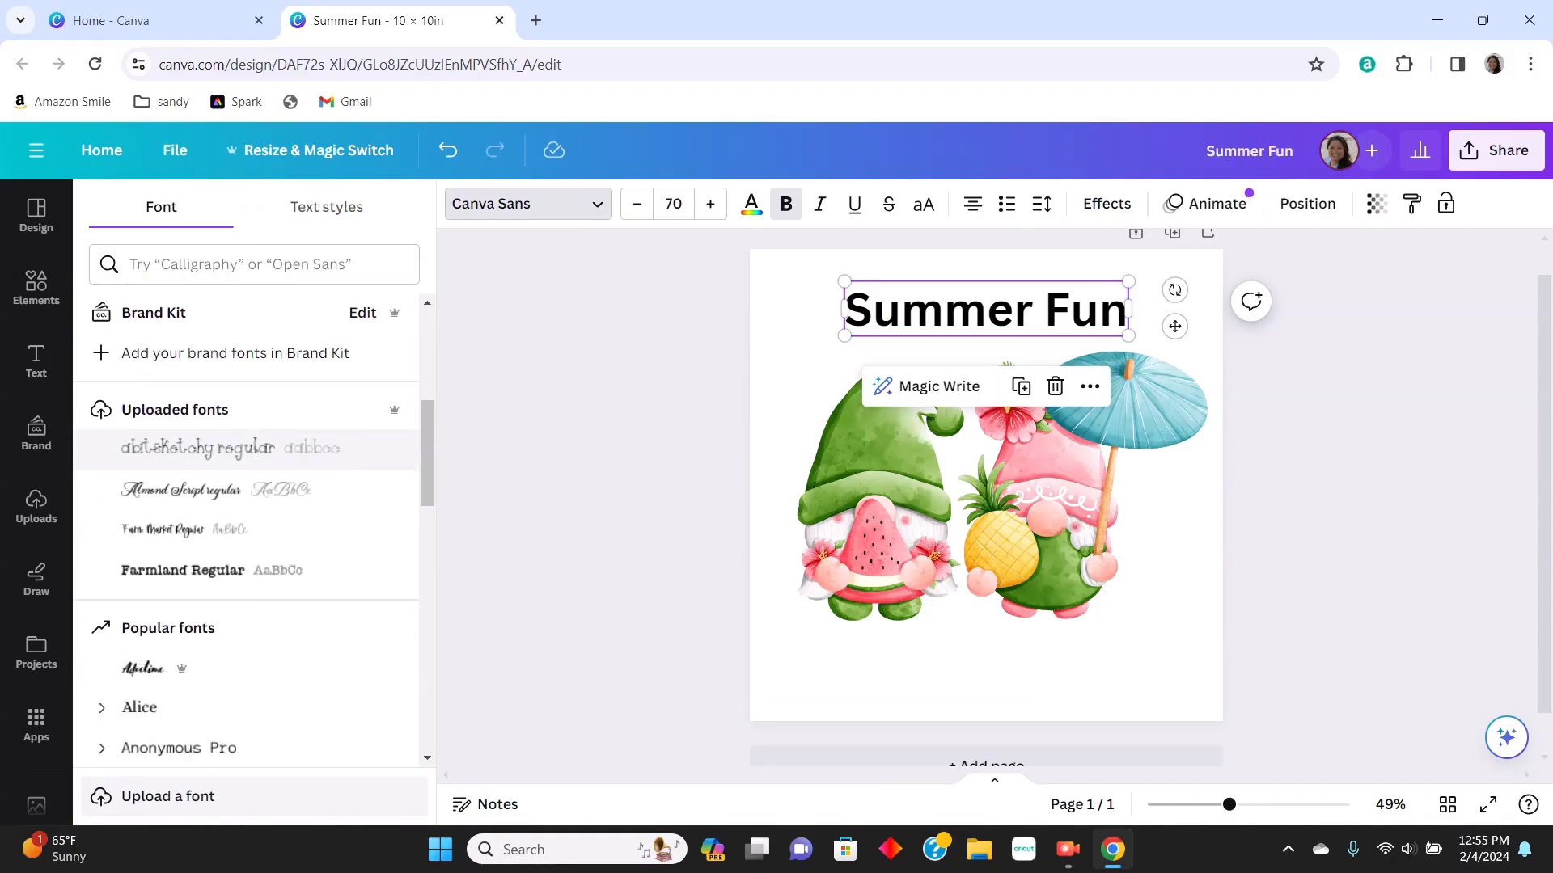
scroll(243, 485, down, 2)
scroll(242, 485, up, 2)
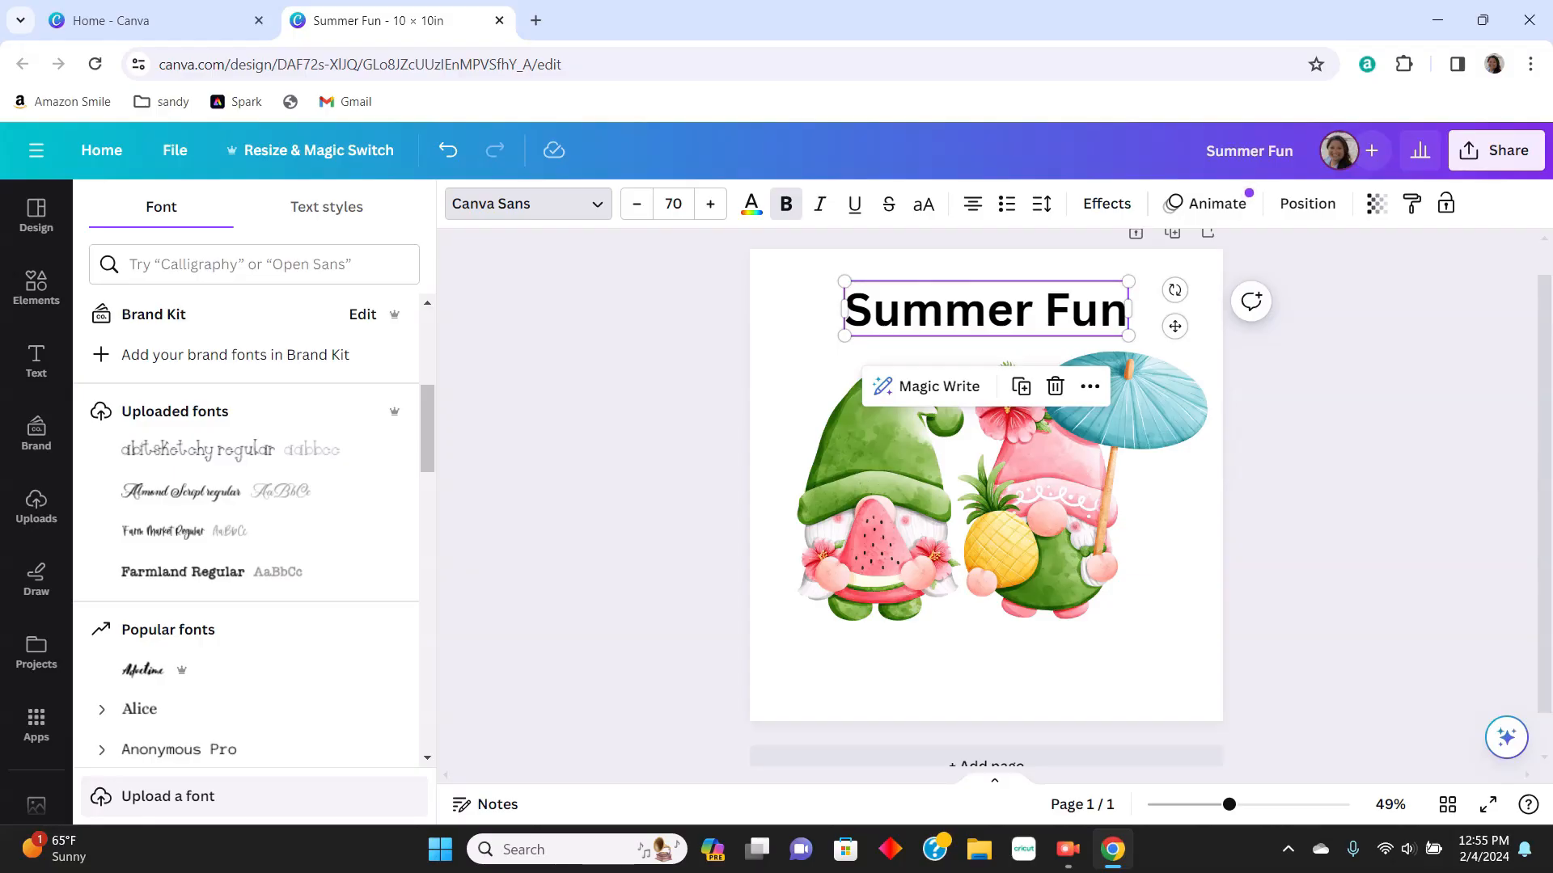
scroll(243, 526, down, 3)
scroll(242, 404, down, 5)
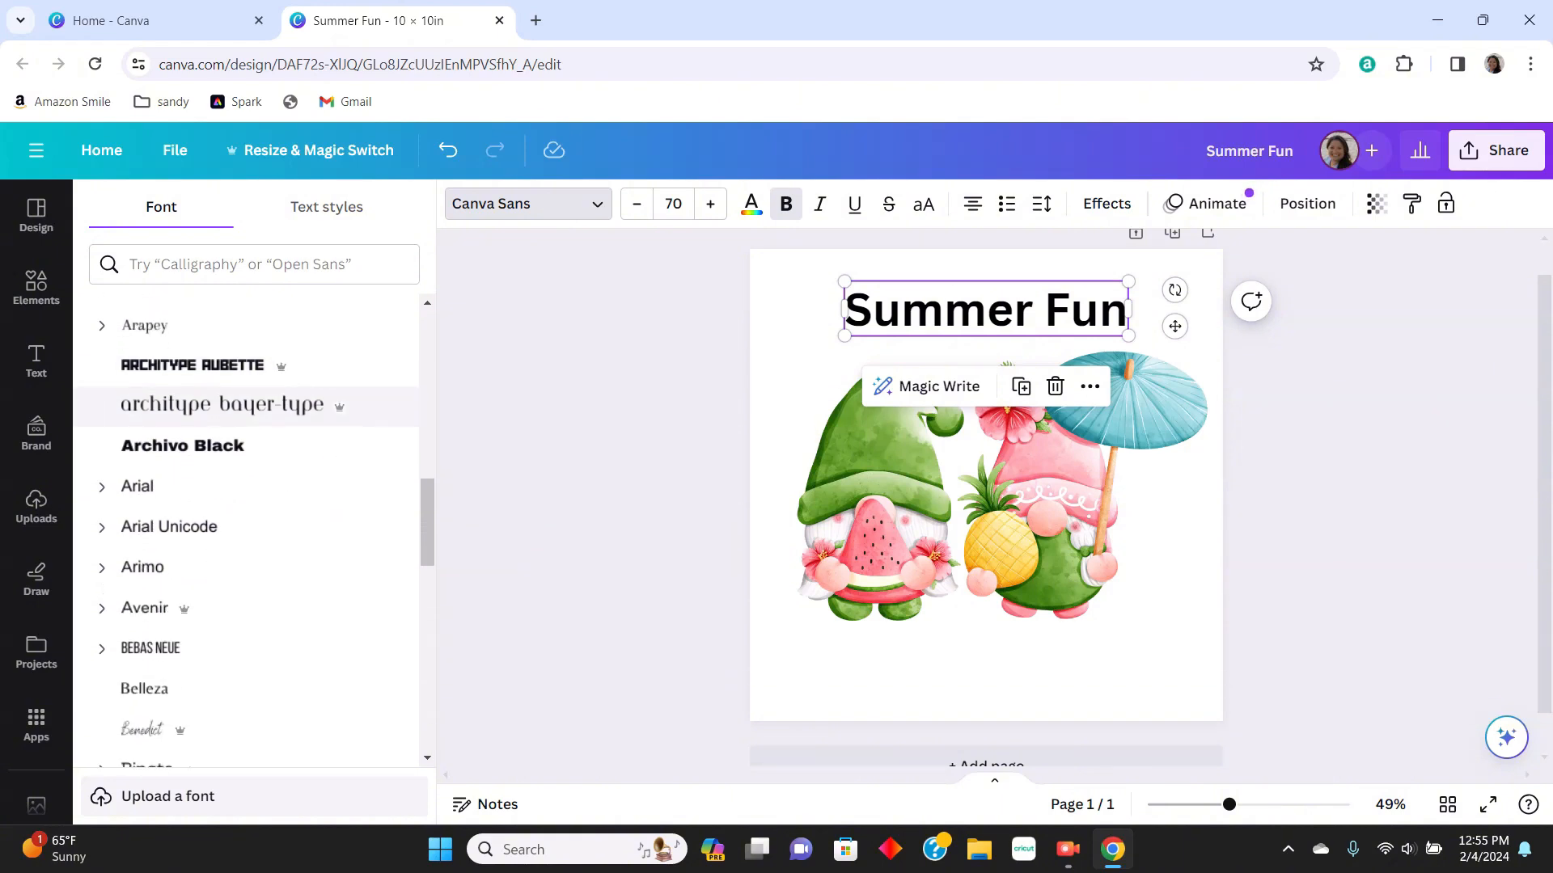
scroll(242, 417, down, 5)
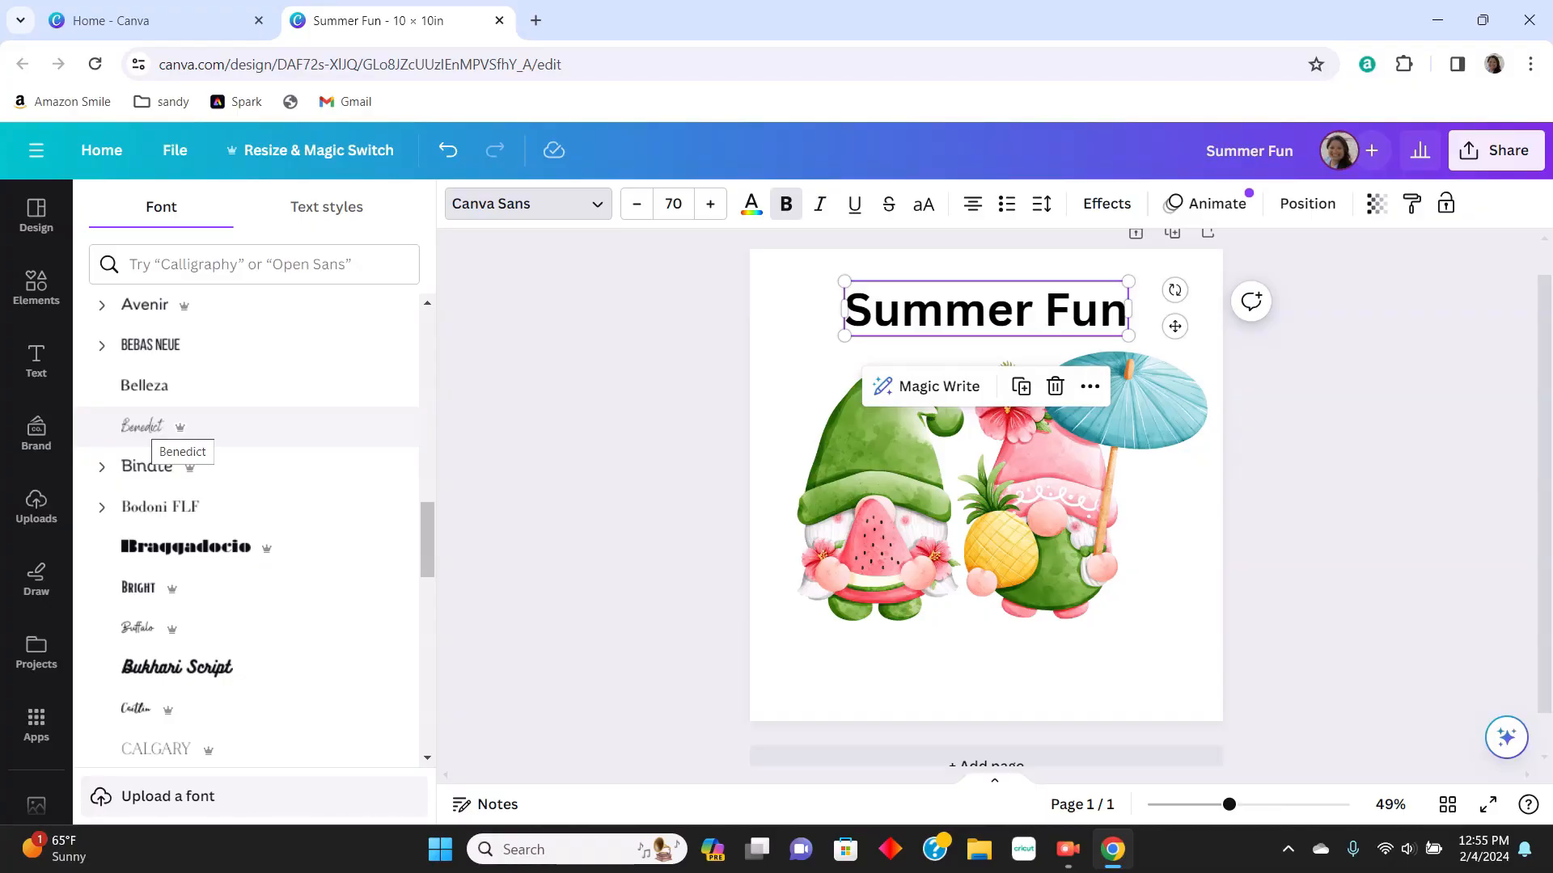
click(145, 426)
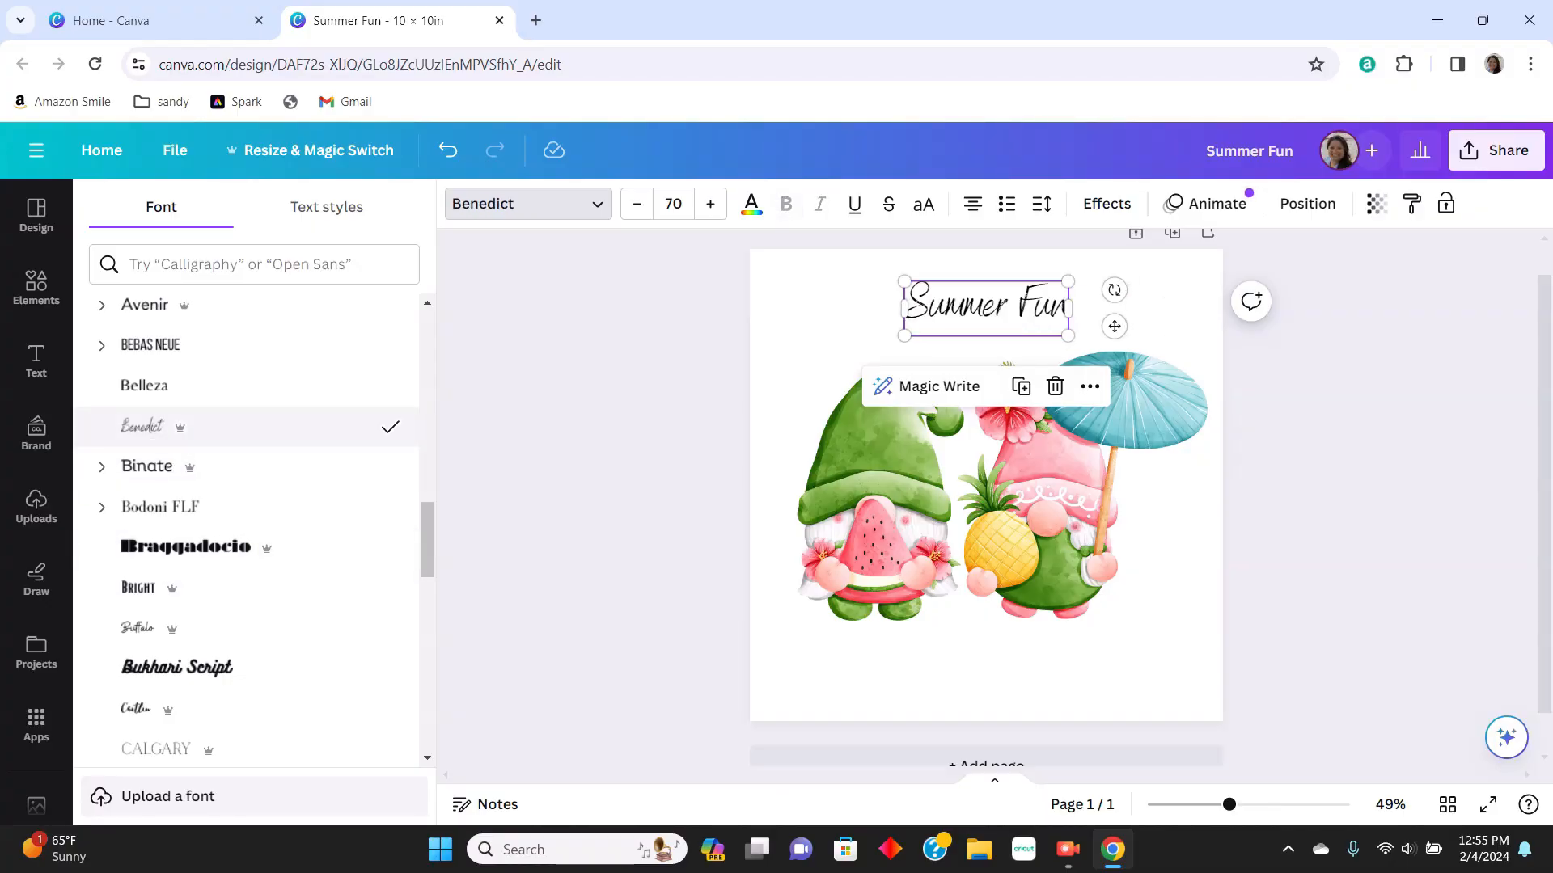
- Enlarge the "Summer Fun" heading to font size 128, centre it above the gnomes and colour its text coral red #f66369
drag(904, 335, 769, 375)
drag(1043, 319, 1110, 326)
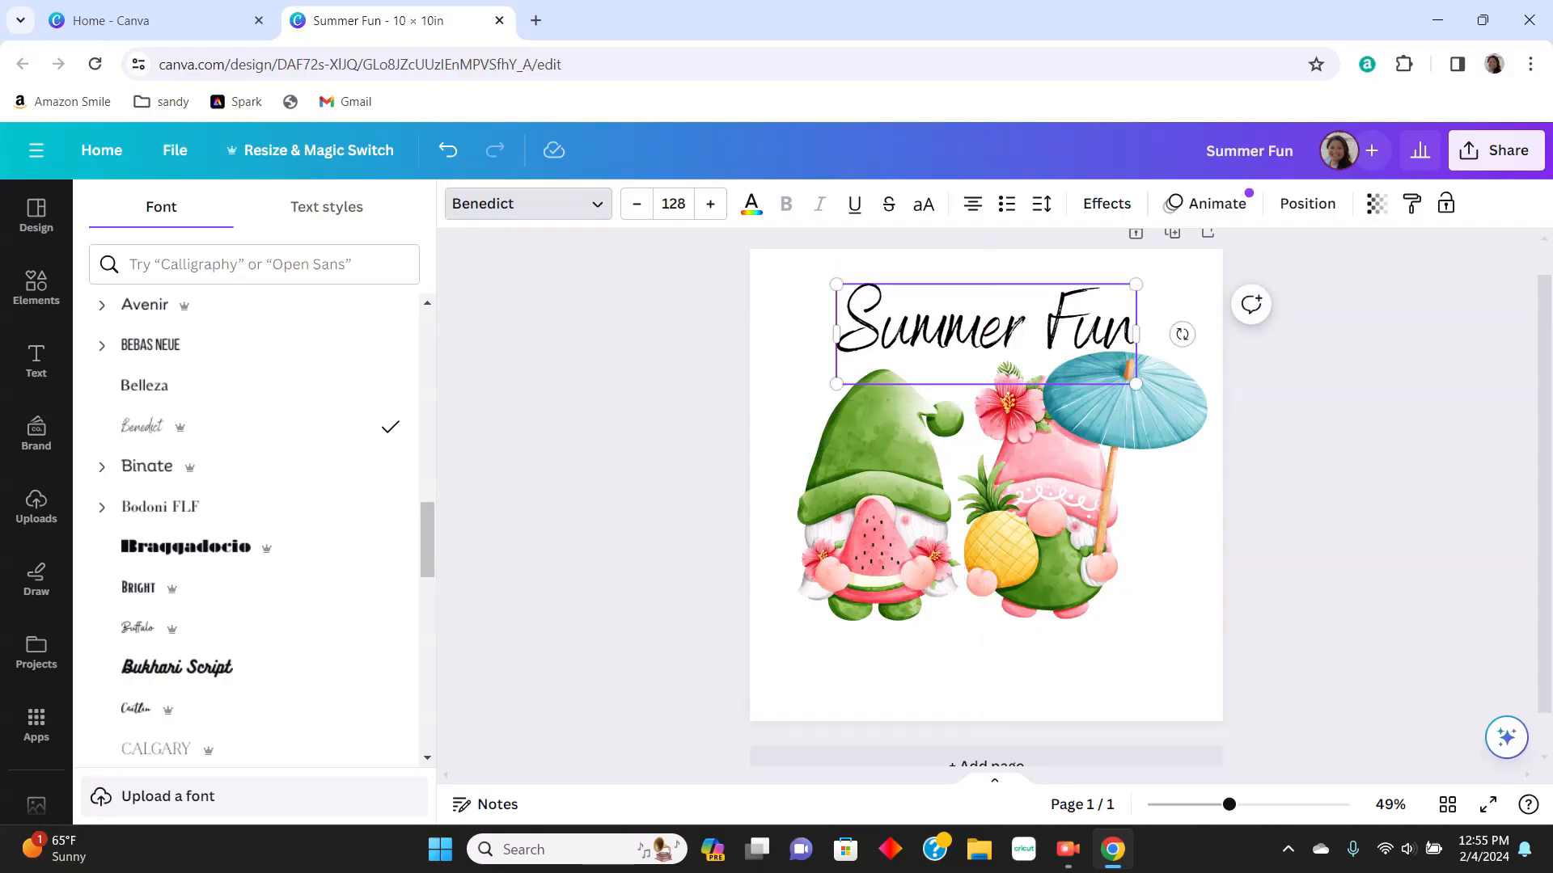
click(751, 203)
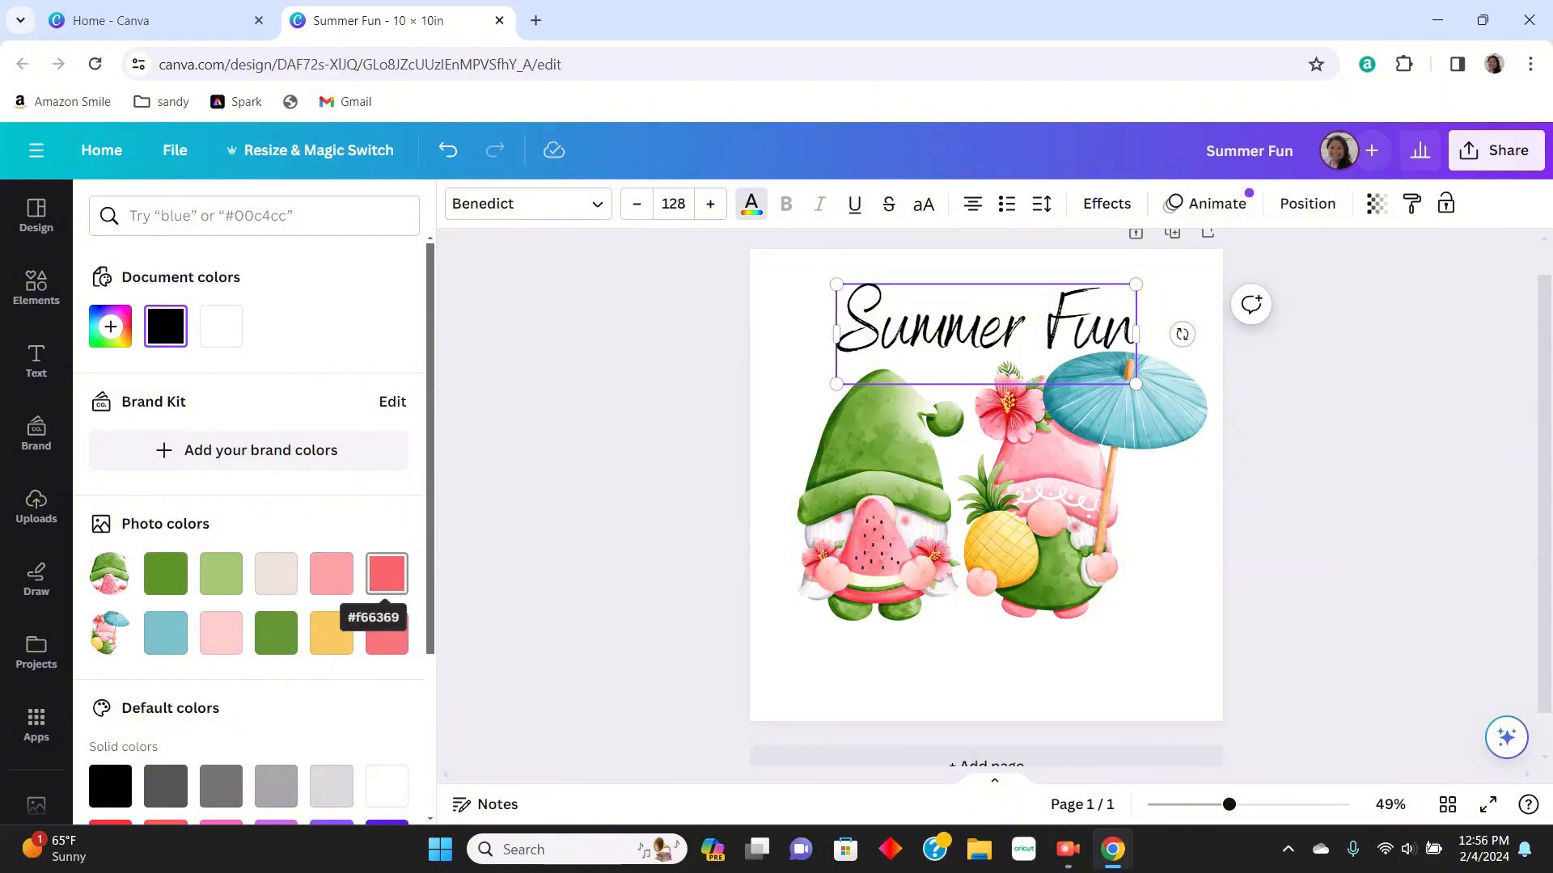
click(386, 573)
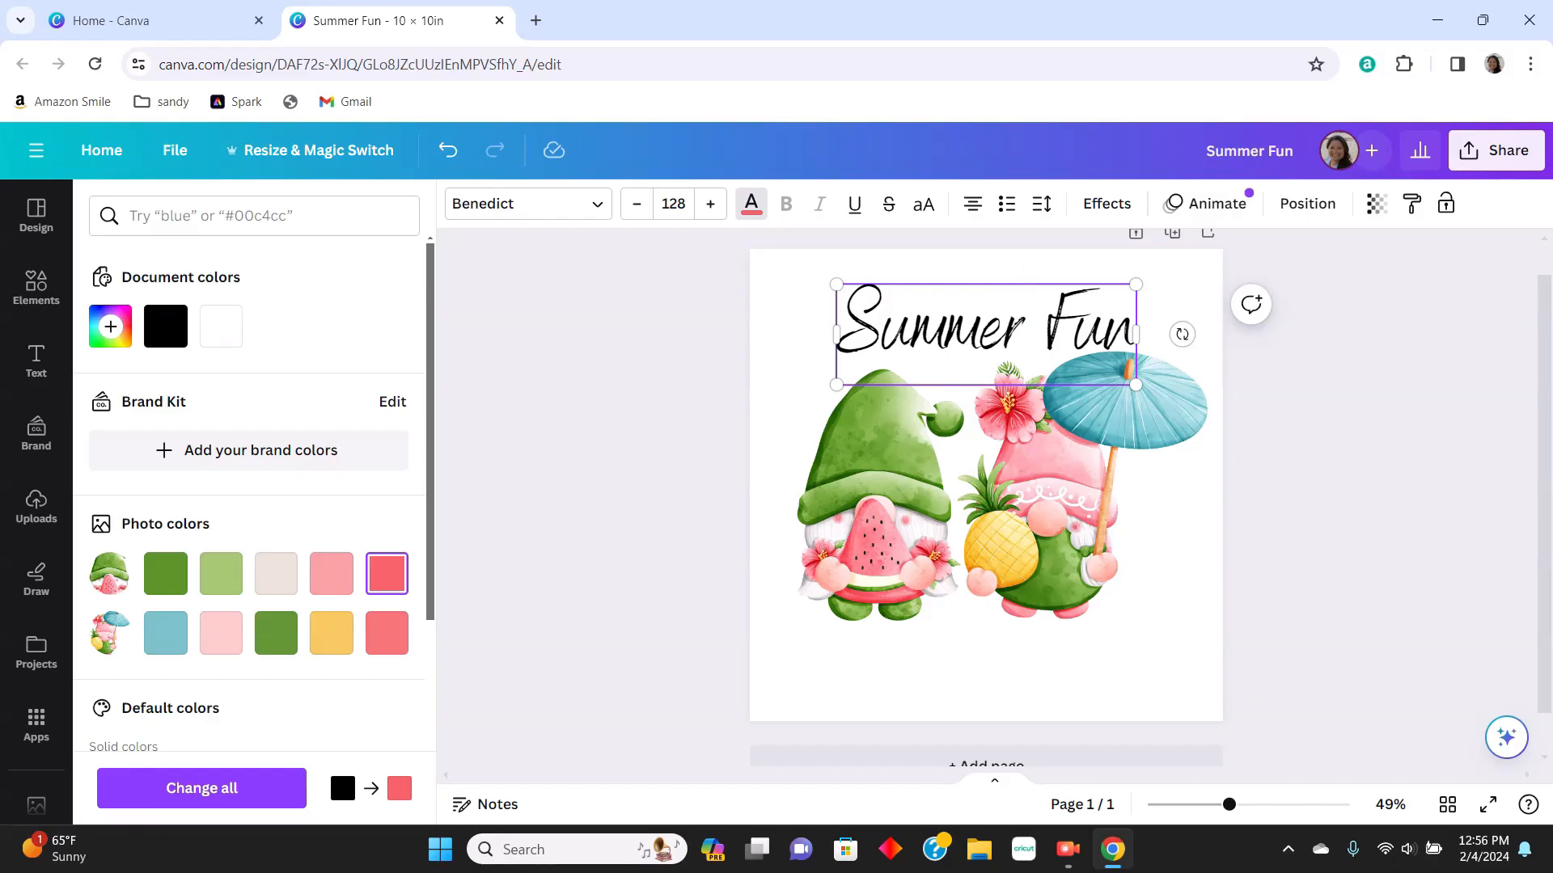
double_click(1092, 324)
click(1076, 327)
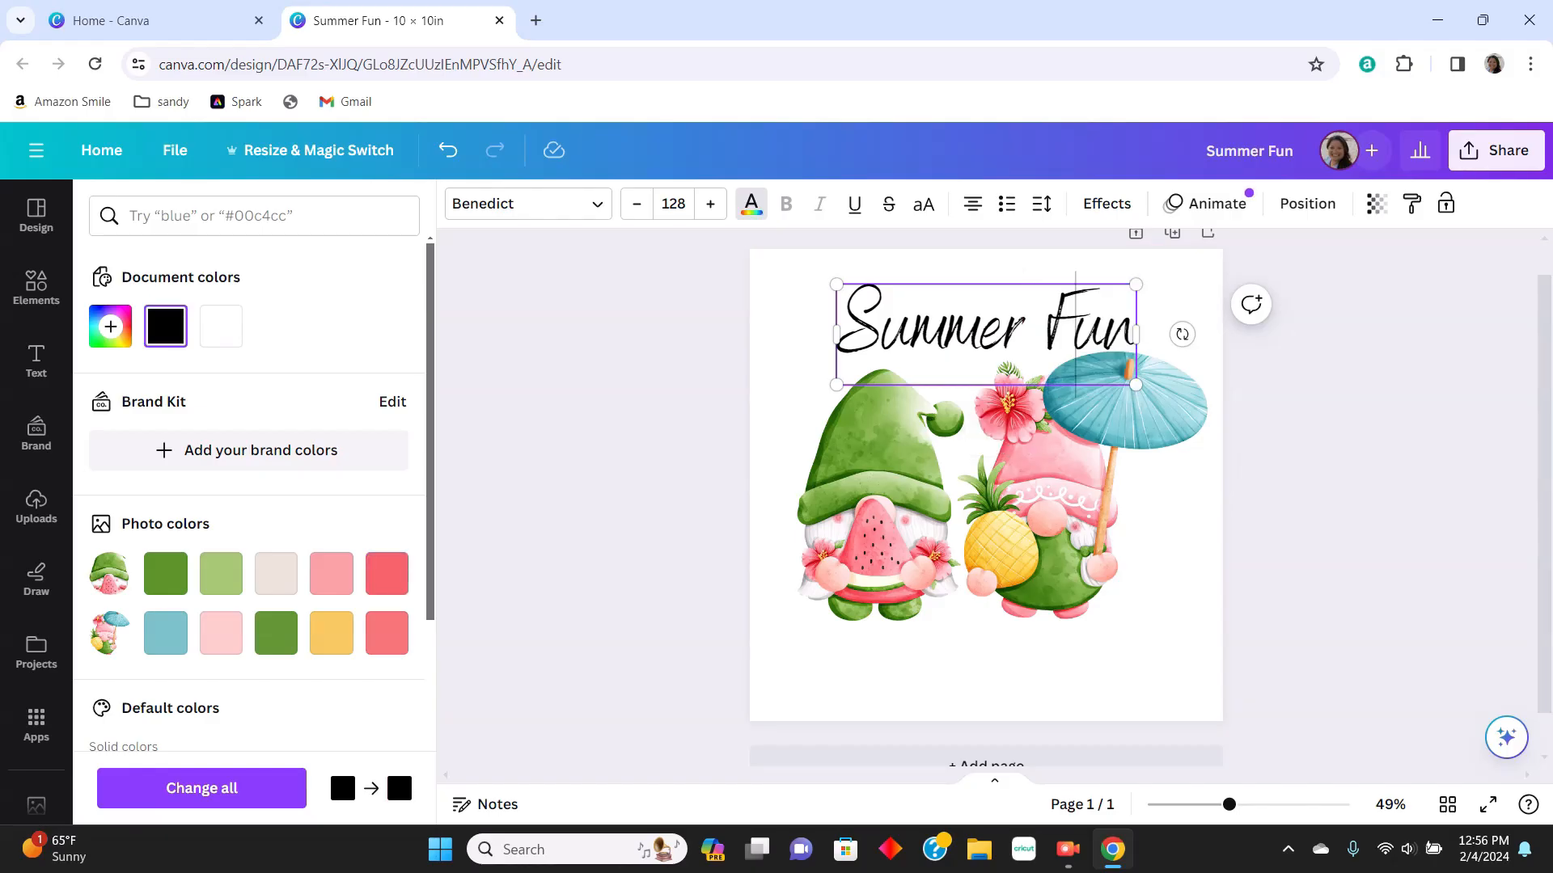
triple_click(1075, 327)
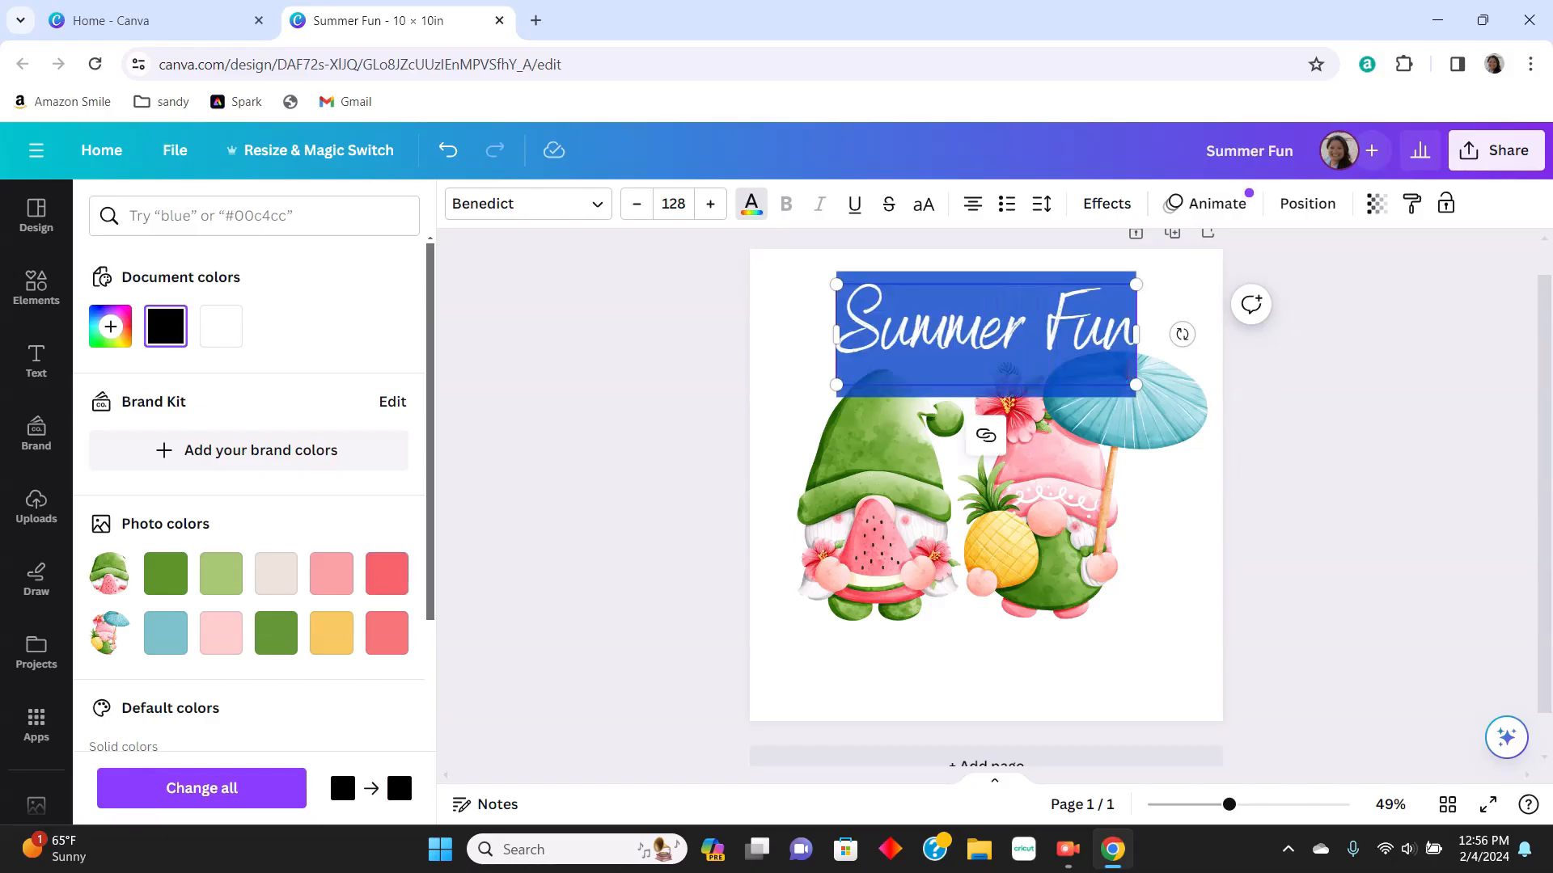
click(387, 573)
click(930, 671)
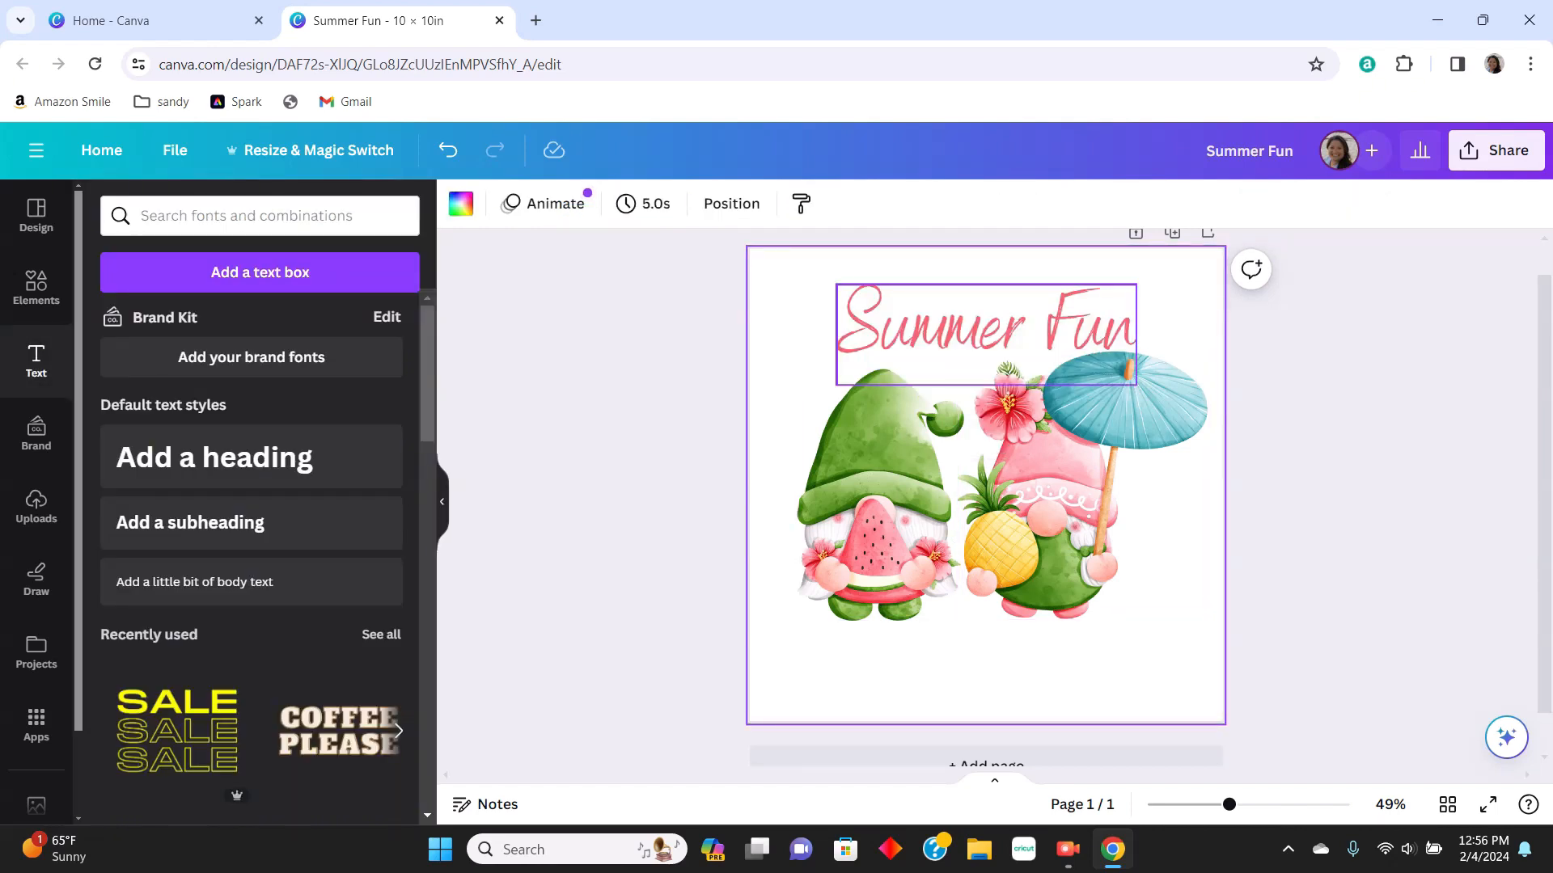
- Apply the Curve shape effect to the "Summer Fun" heading
click(986, 334)
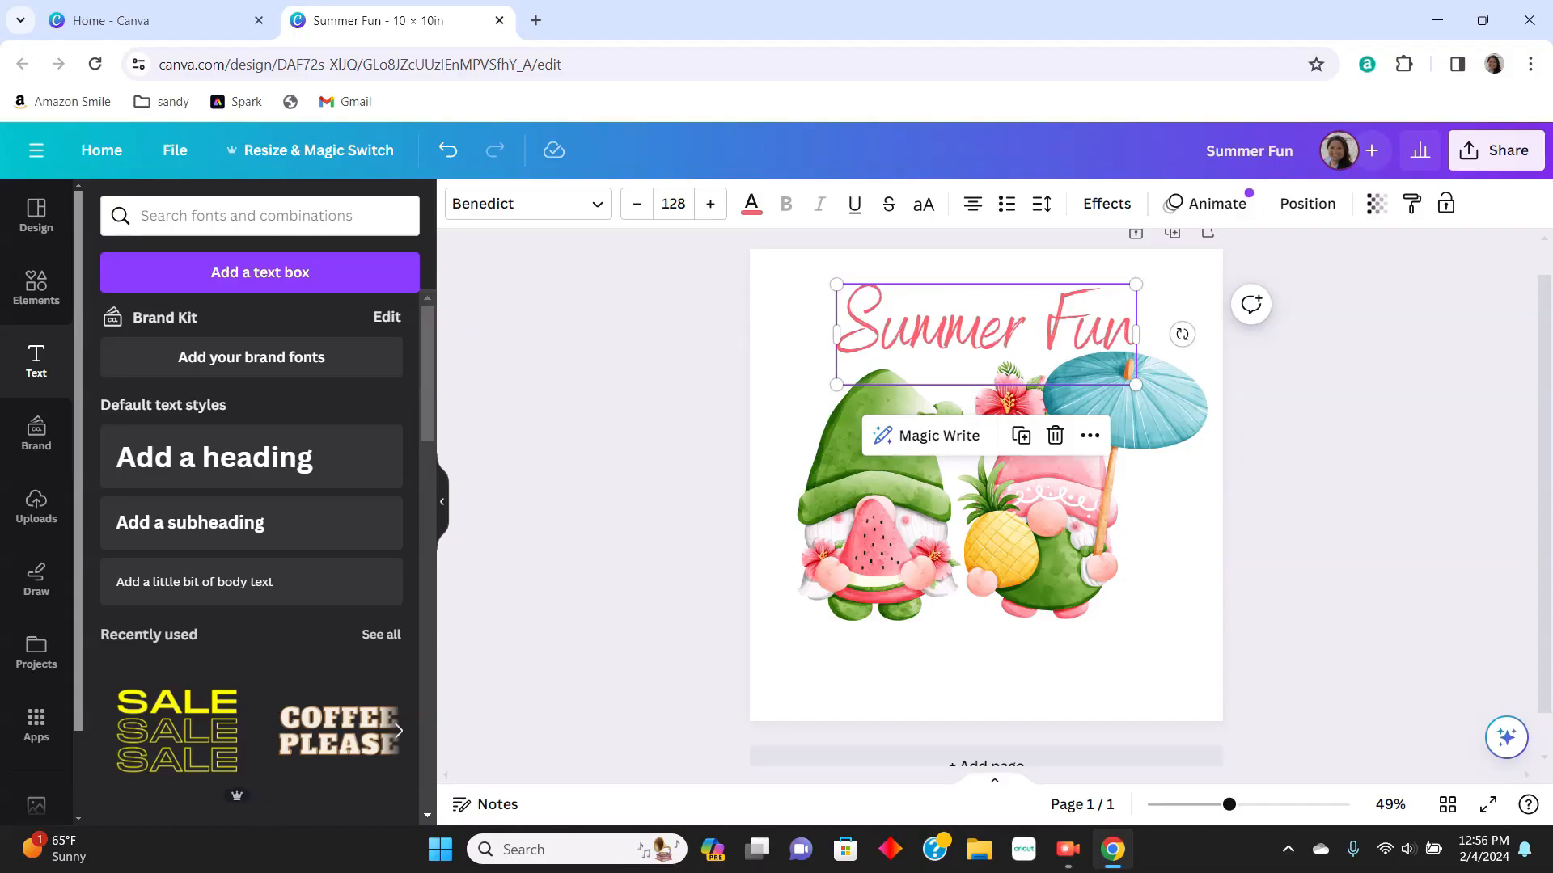
click(1106, 203)
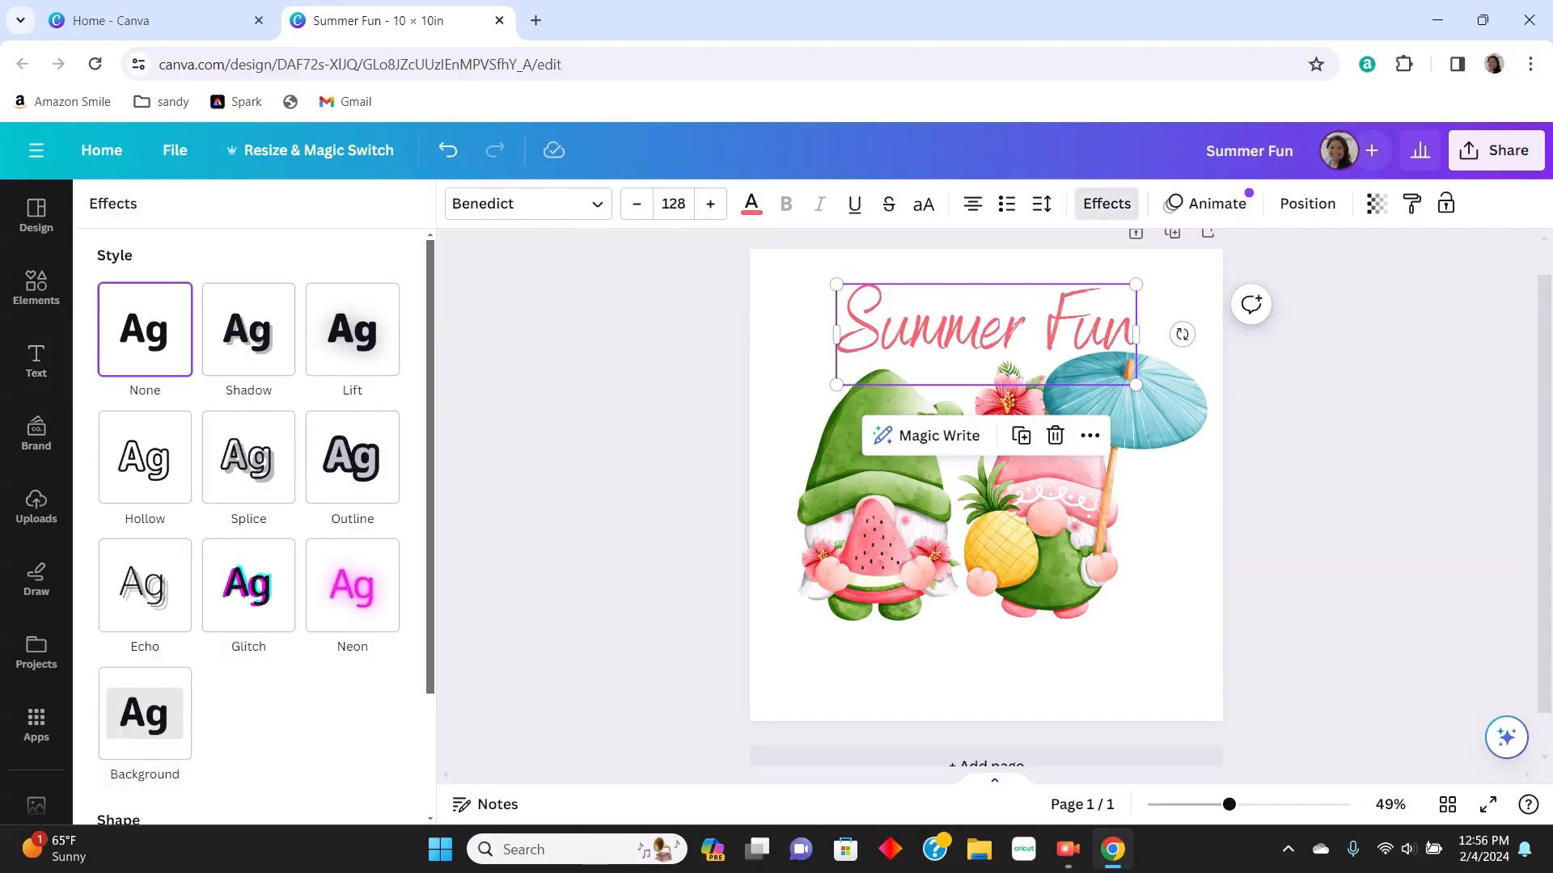
scroll(251, 517, down, 2)
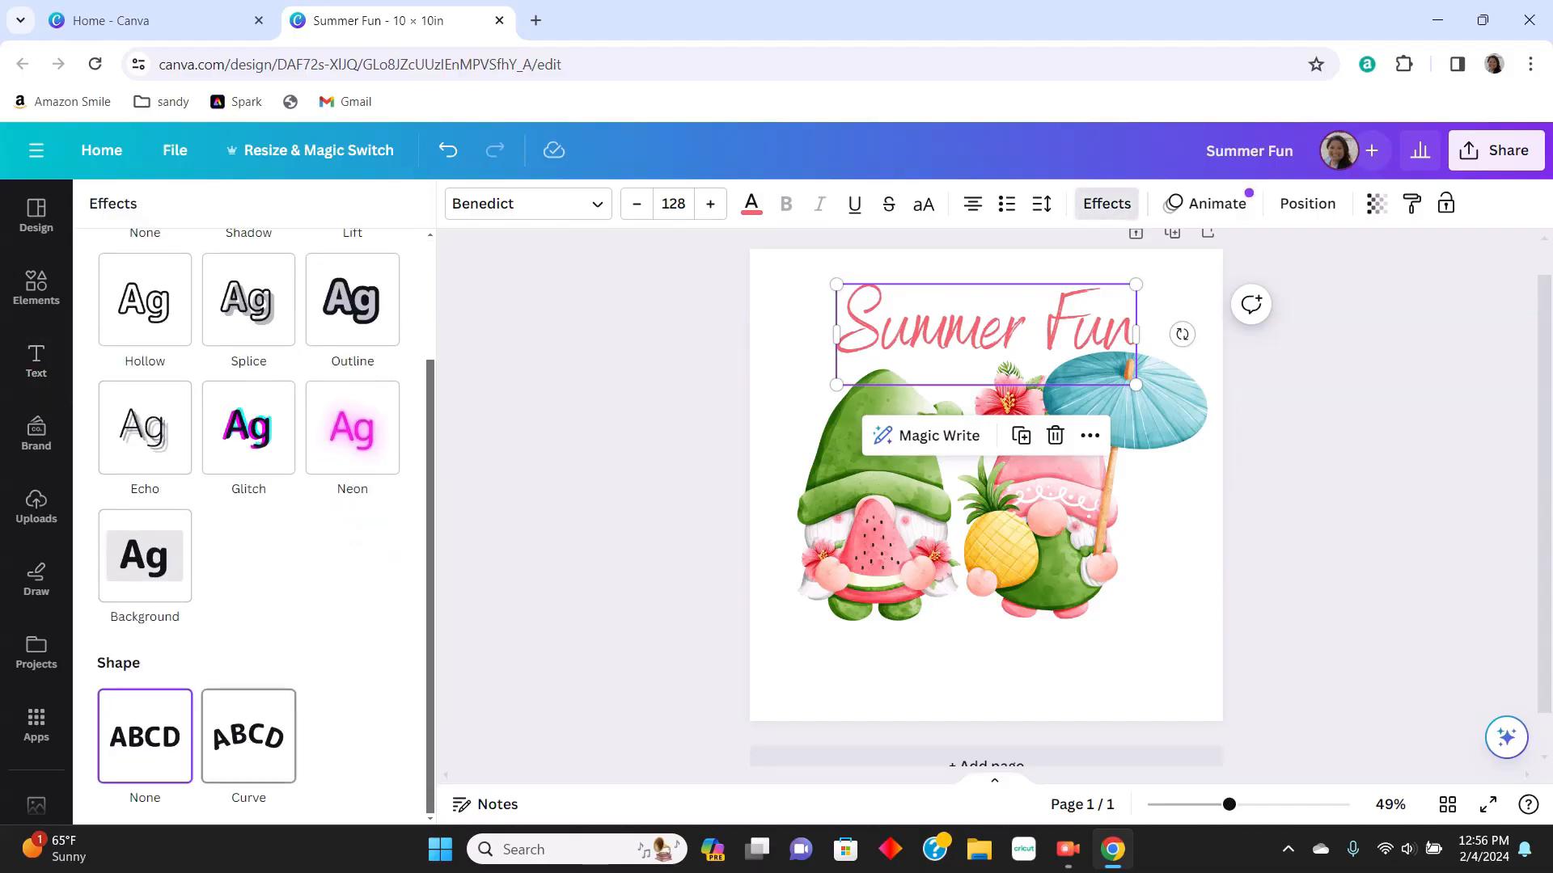
click(249, 736)
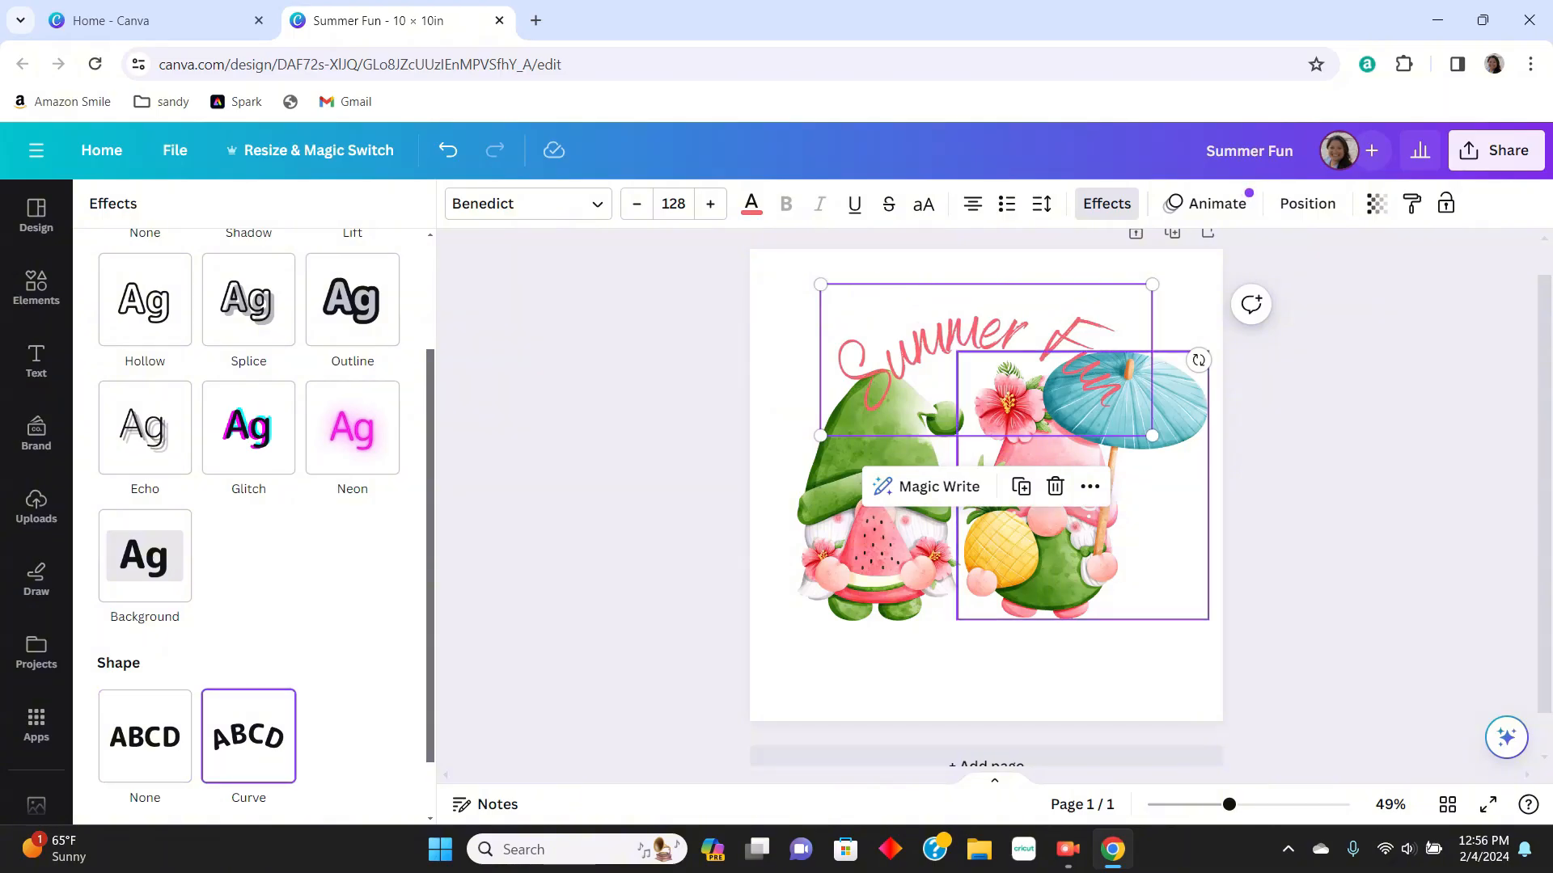
- Enlarge the curved heading to font size 178 and place it as an arch over the two gnomes
mouse_move(1051, 550)
mouse_down()
mouse_move(1078, 555)
mouse_move(1038, 557)
mouse_move(1085, 563)
mouse_move(1017, 568)
mouse_move(1048, 560)
mouse_up()
click(930, 348)
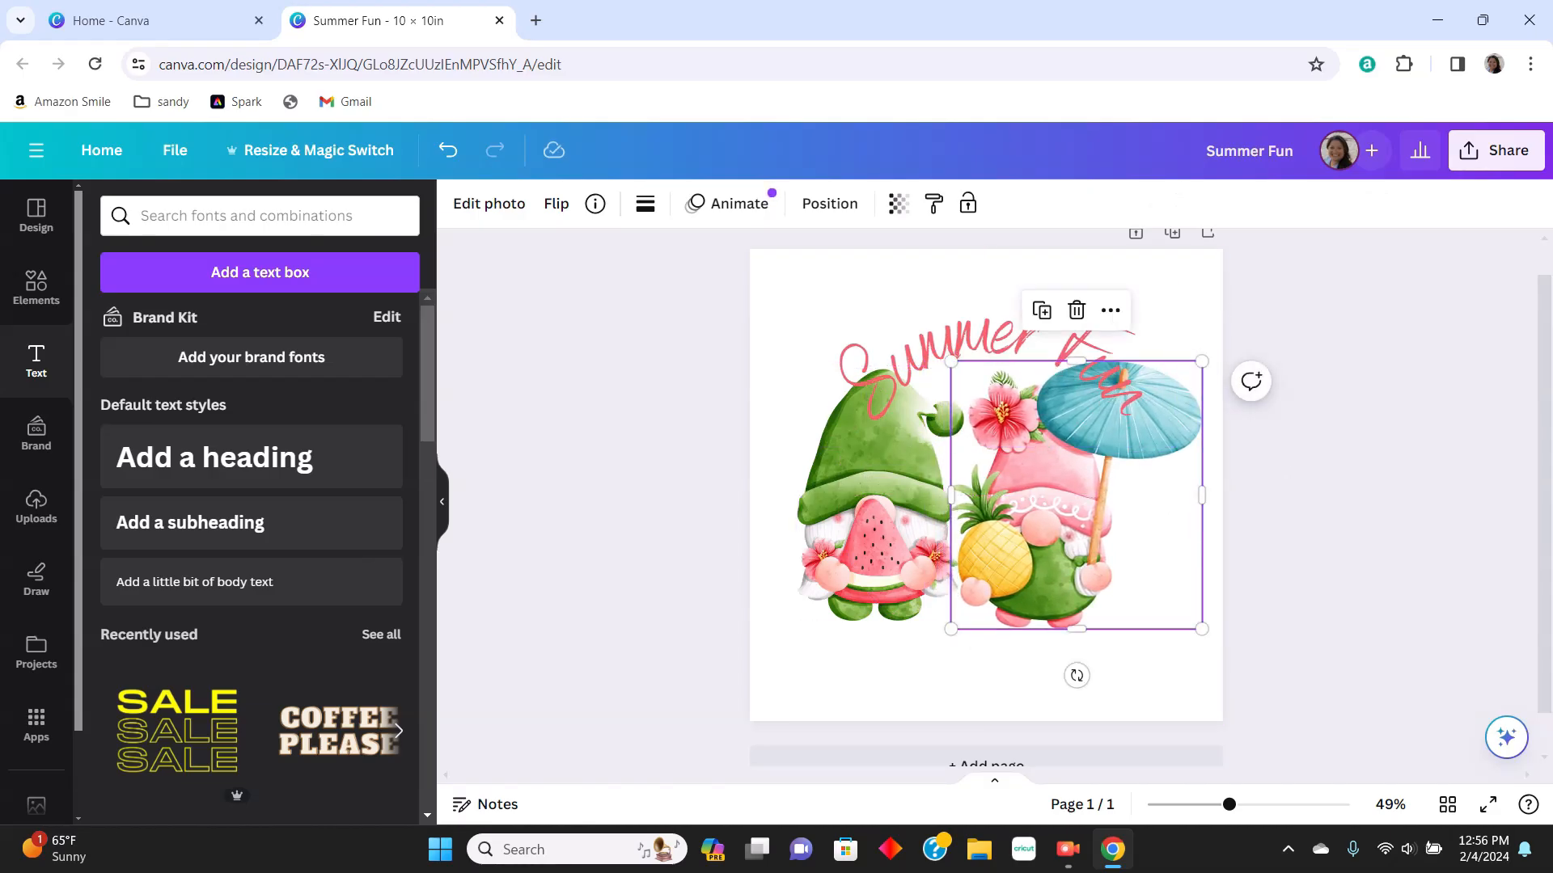
click(954, 336)
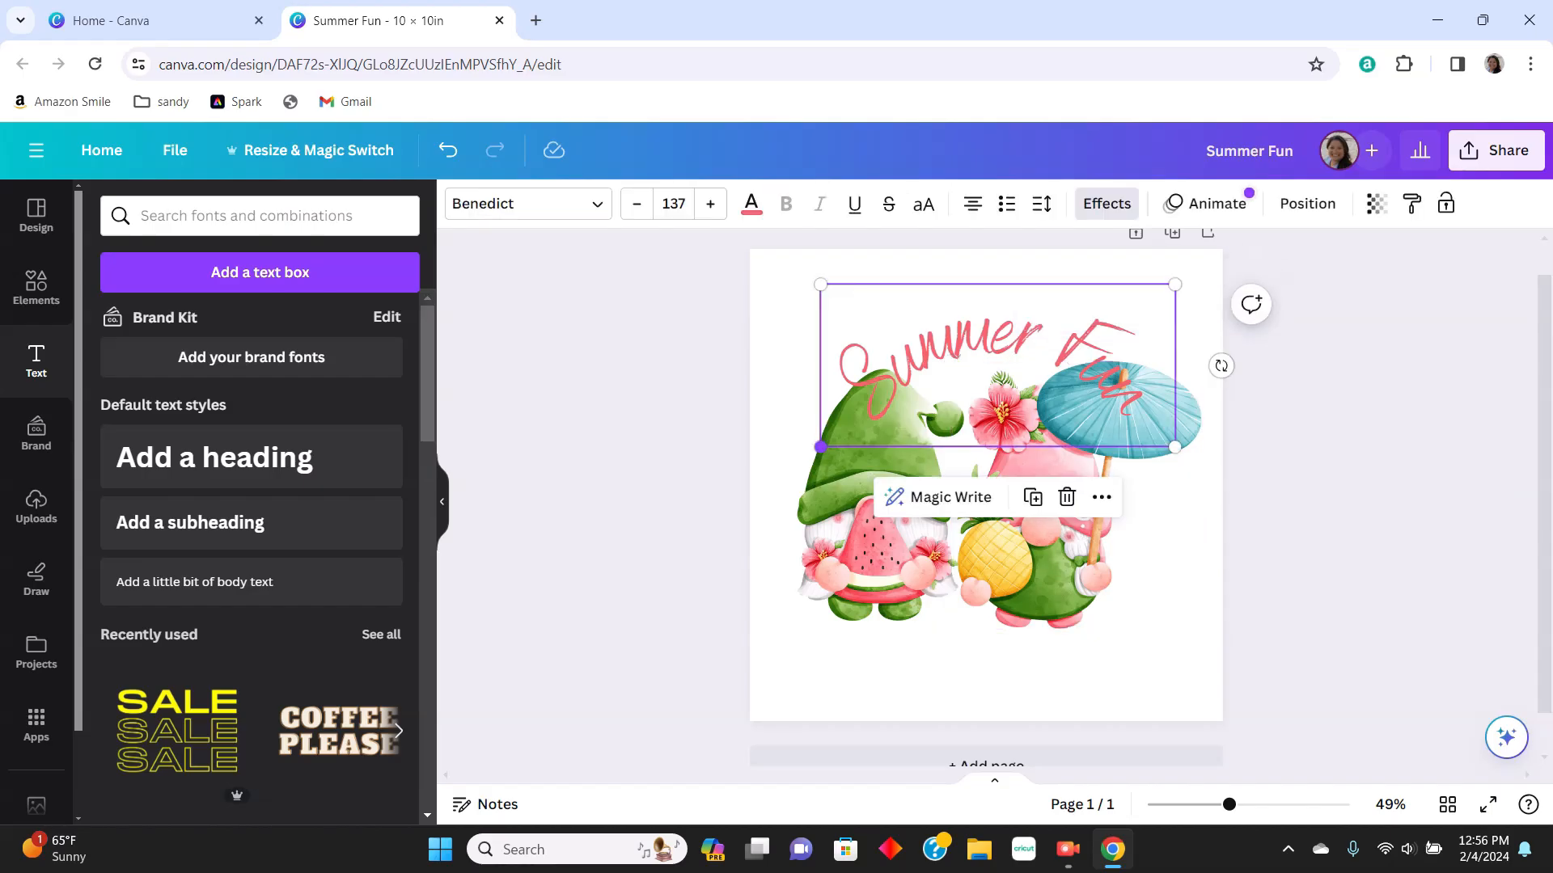
drag(820, 446, 715, 493)
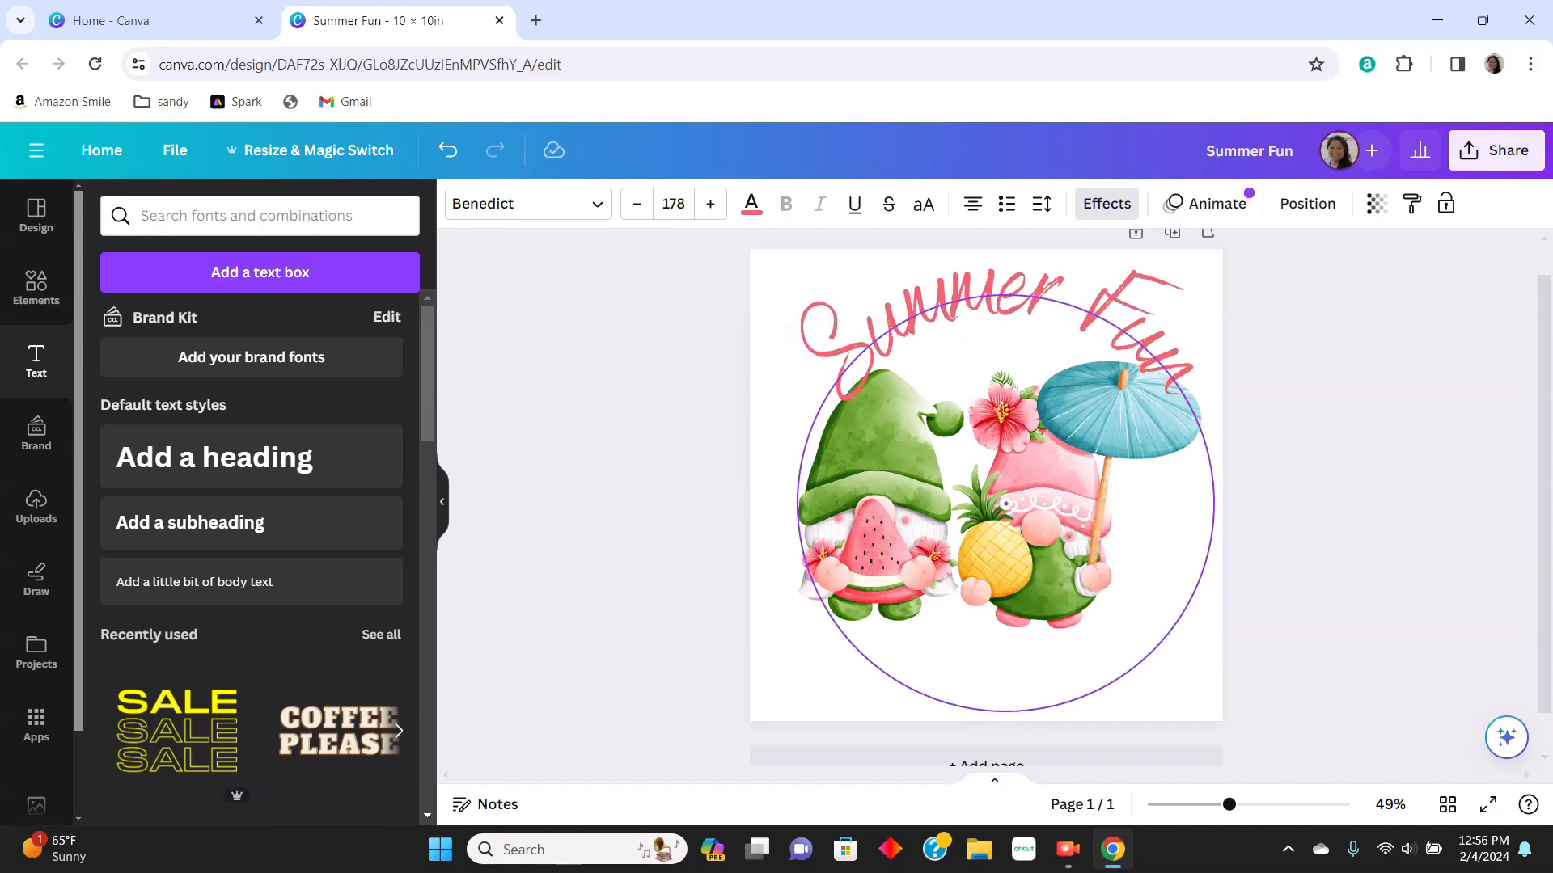
drag(1005, 503, 1001, 511)
click(1275, 337)
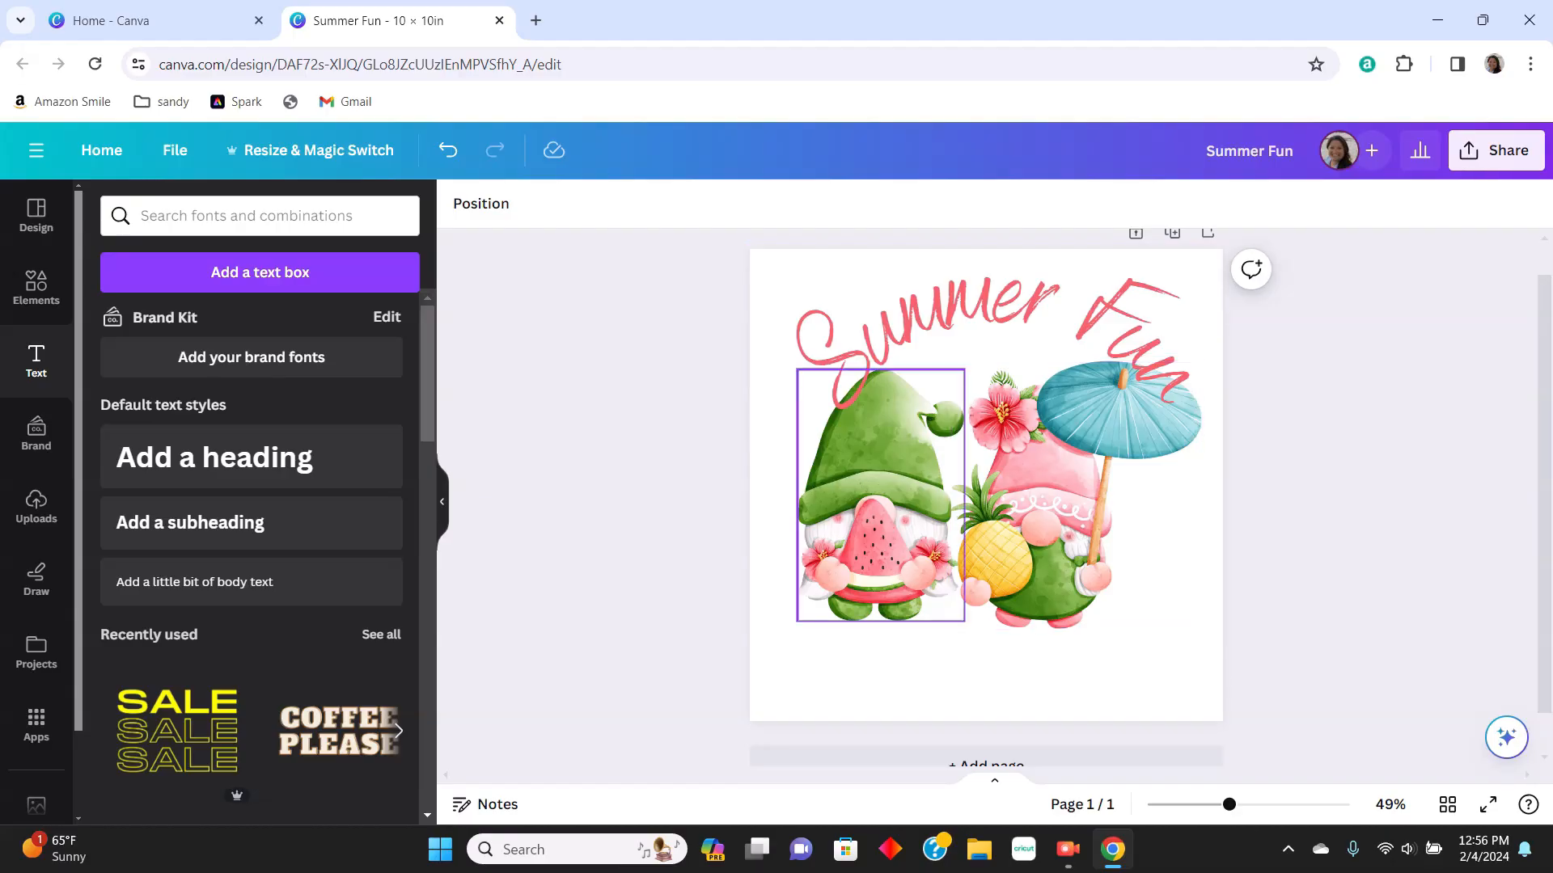
- Enlarge both gnomes together to nearly the page width and move them slightly down, centred under the heading
click(879, 485)
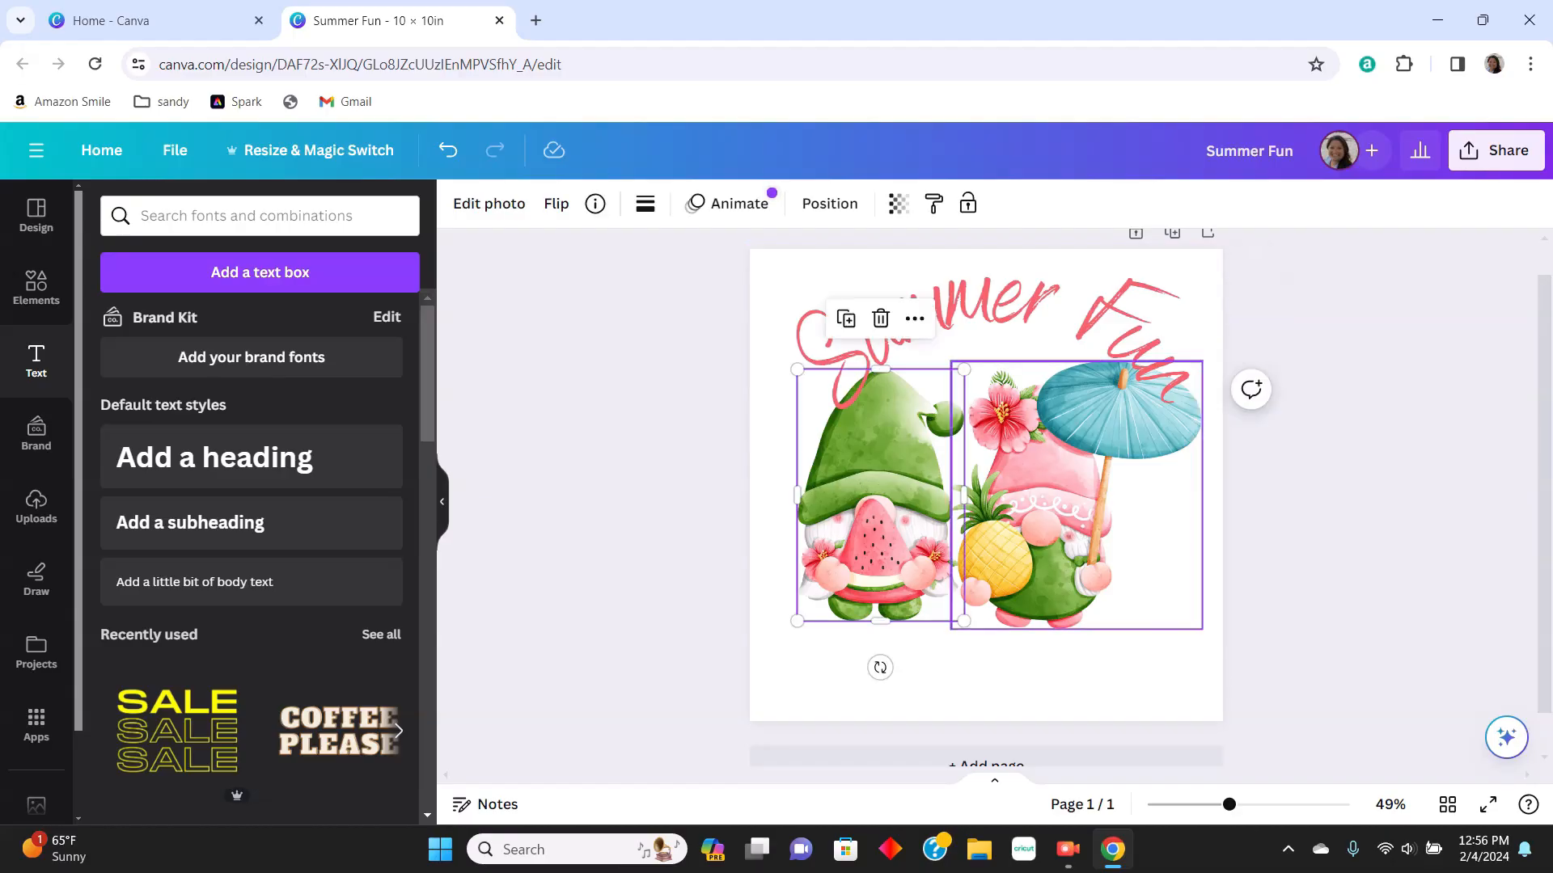
shift+click(1075, 501)
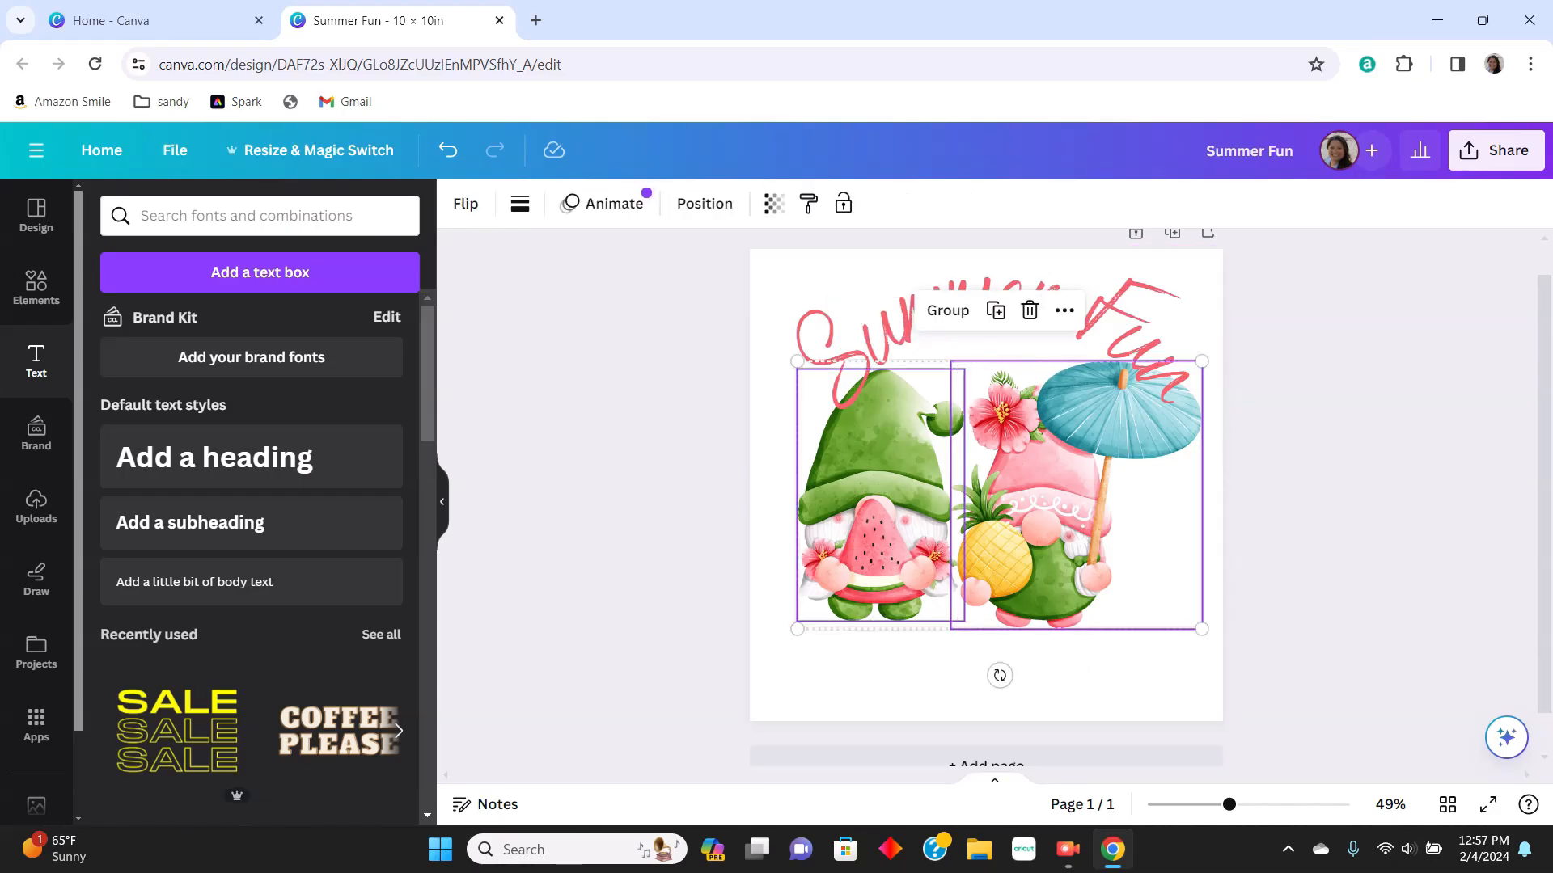
drag(796, 628, 772, 647)
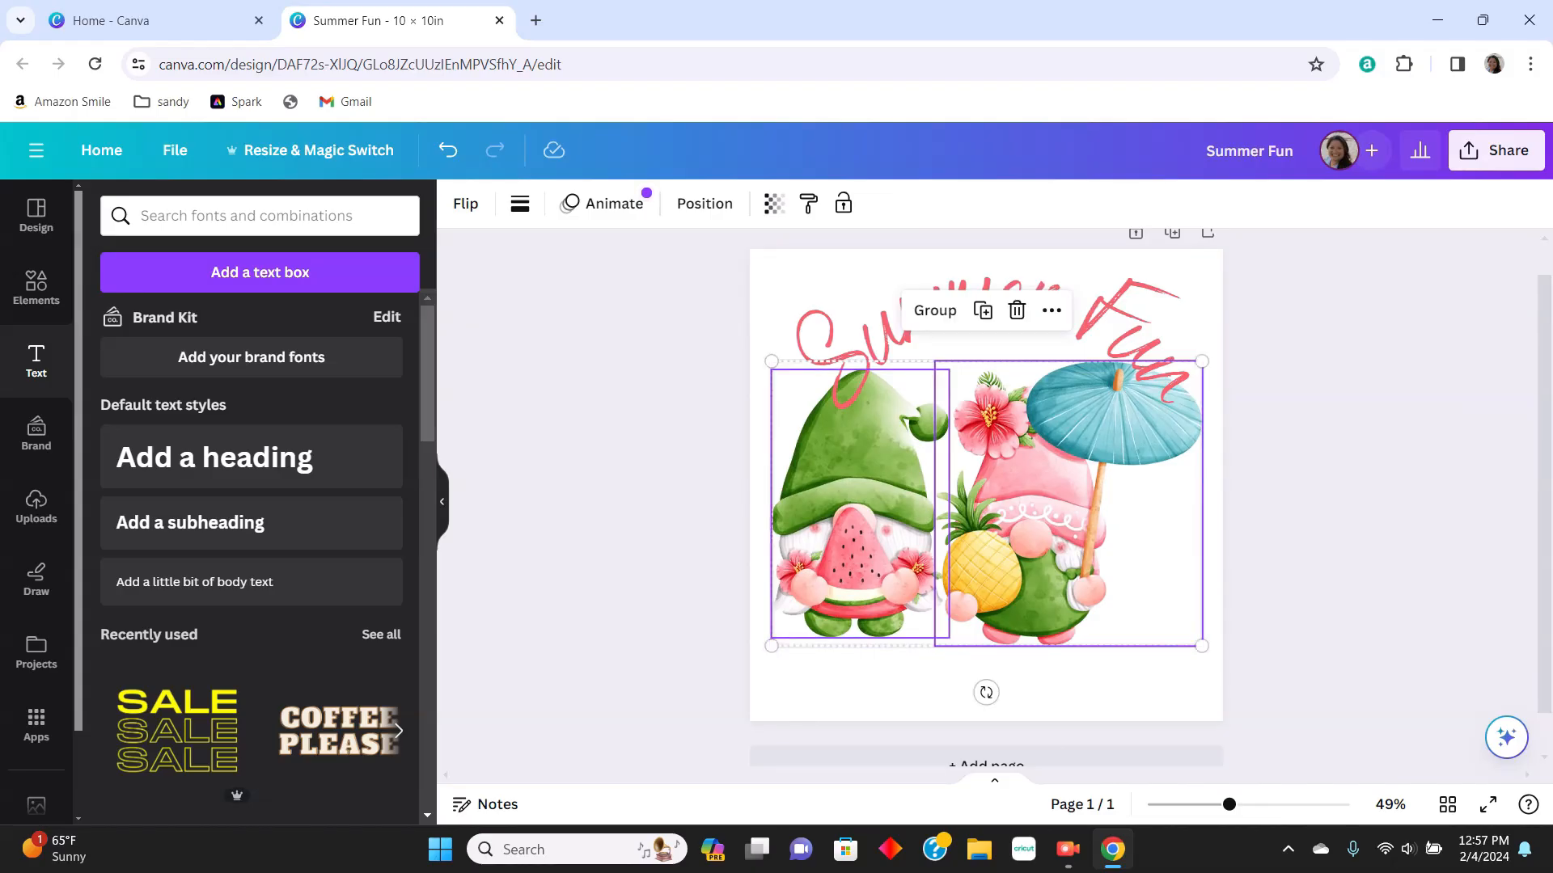
mouse_move(834, 434)
mouse_down()
mouse_move(849, 462)
mouse_move(842, 446)
mouse_up()
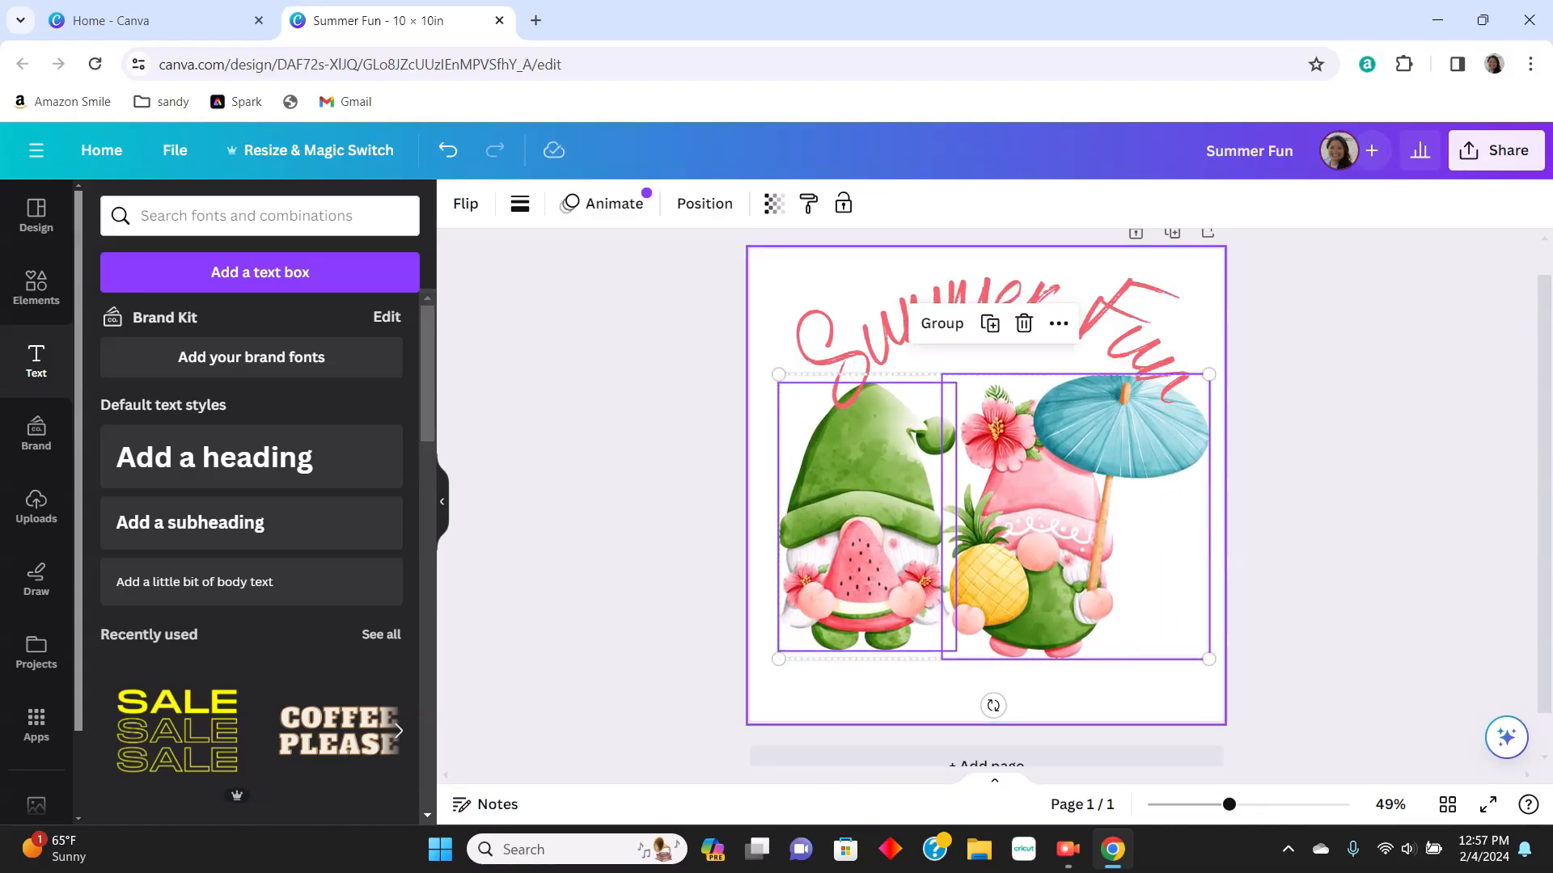
- Move the pineapple gnome up slightly so its bottom edge lines up with the watermelon gnome's
click(1075, 518)
double_click(1076, 518)
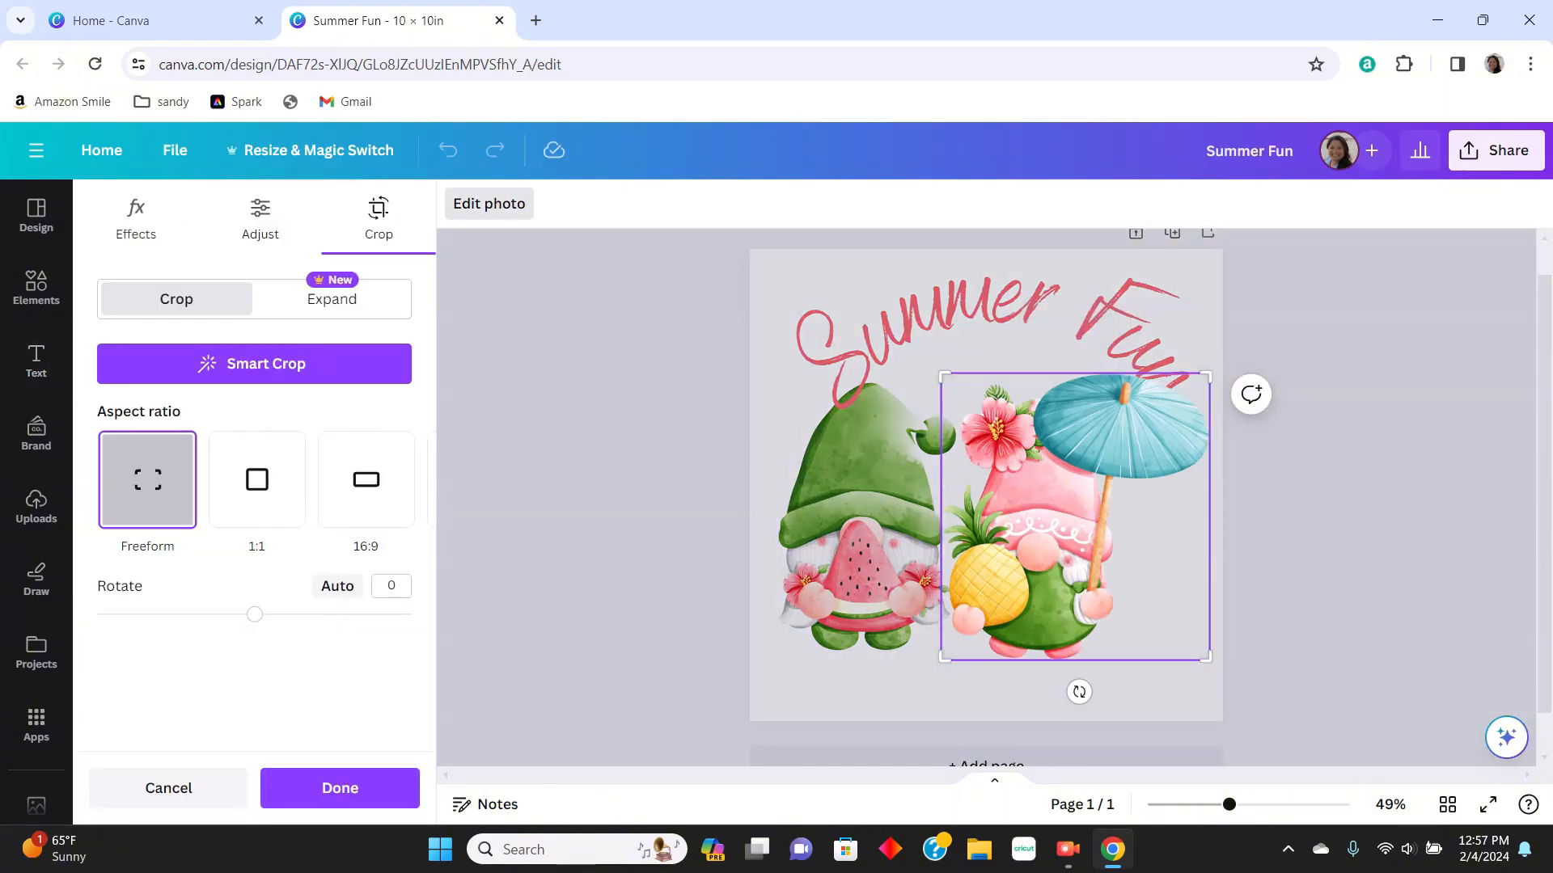
key(Escape)
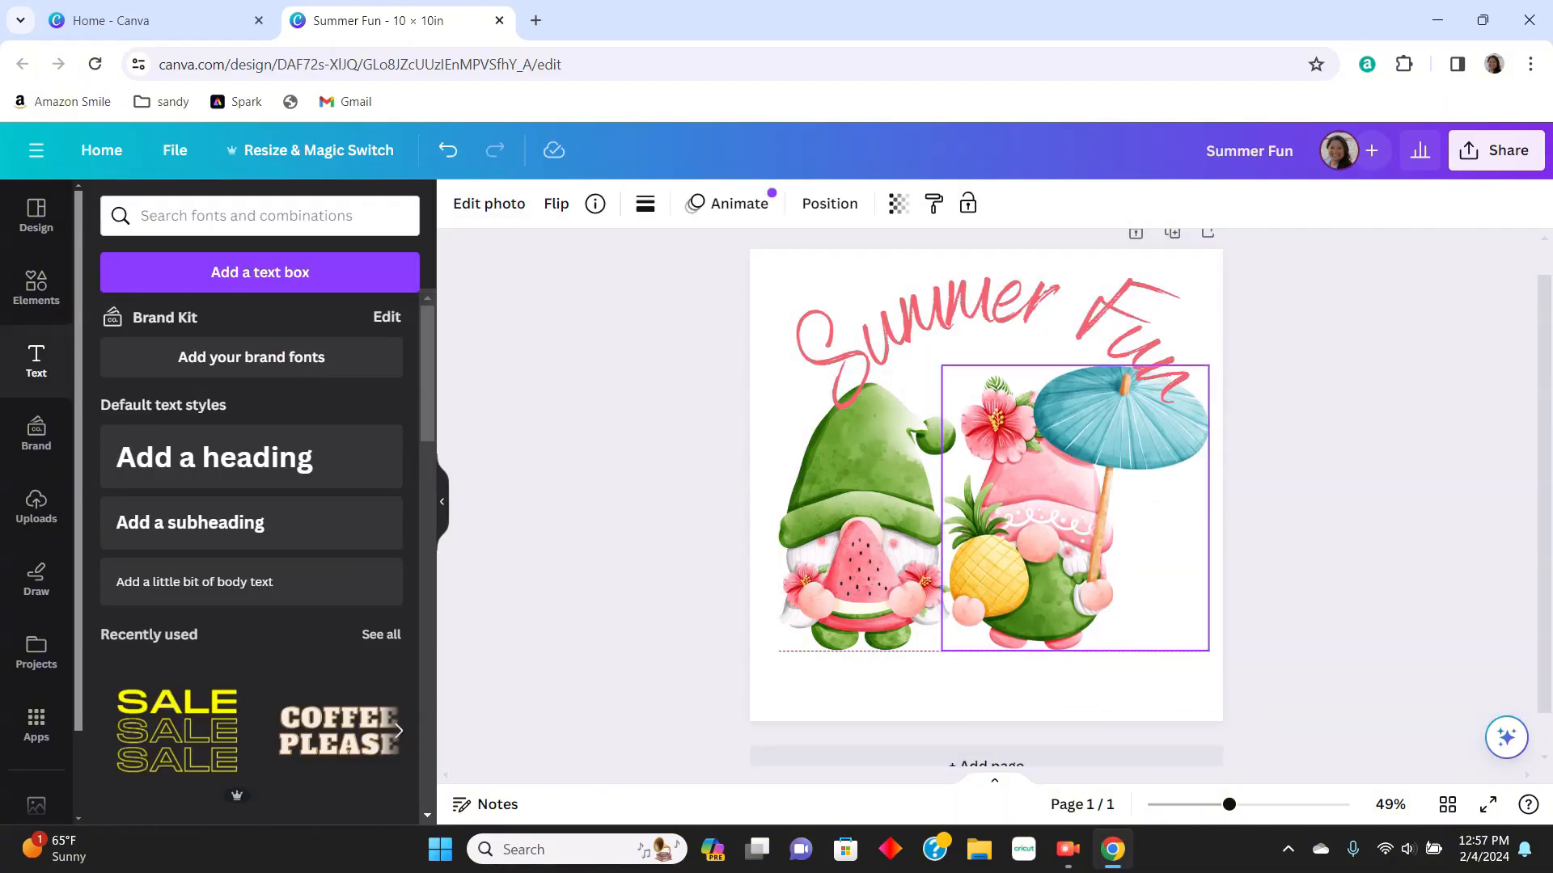
key(Escape)
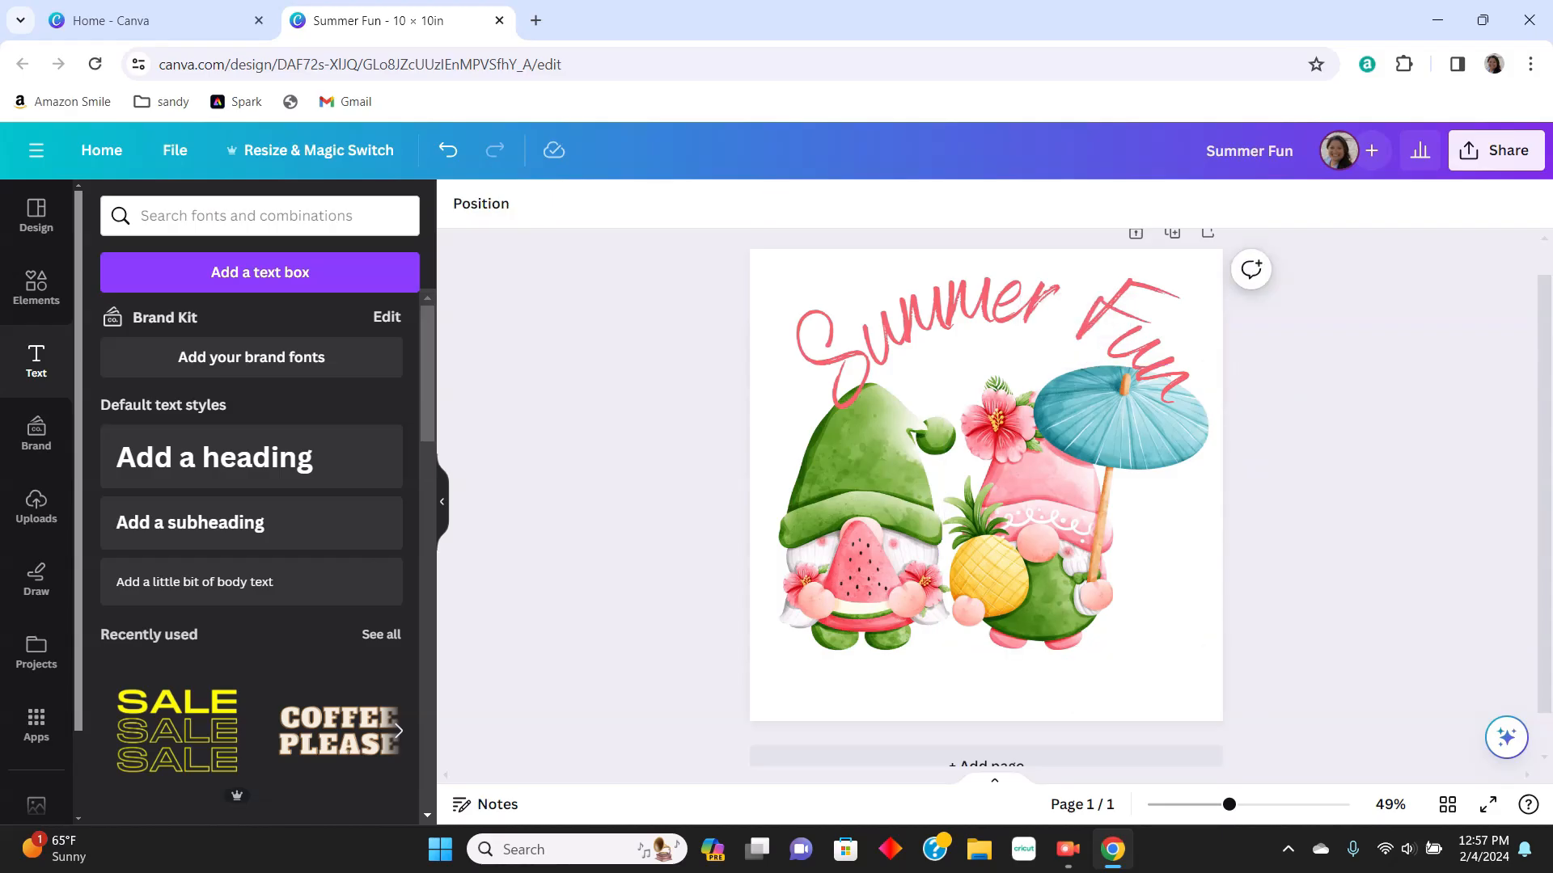
- Centre the curved heading horizontally on the page, and move it together with both gnomes slightly down
click(1001, 338)
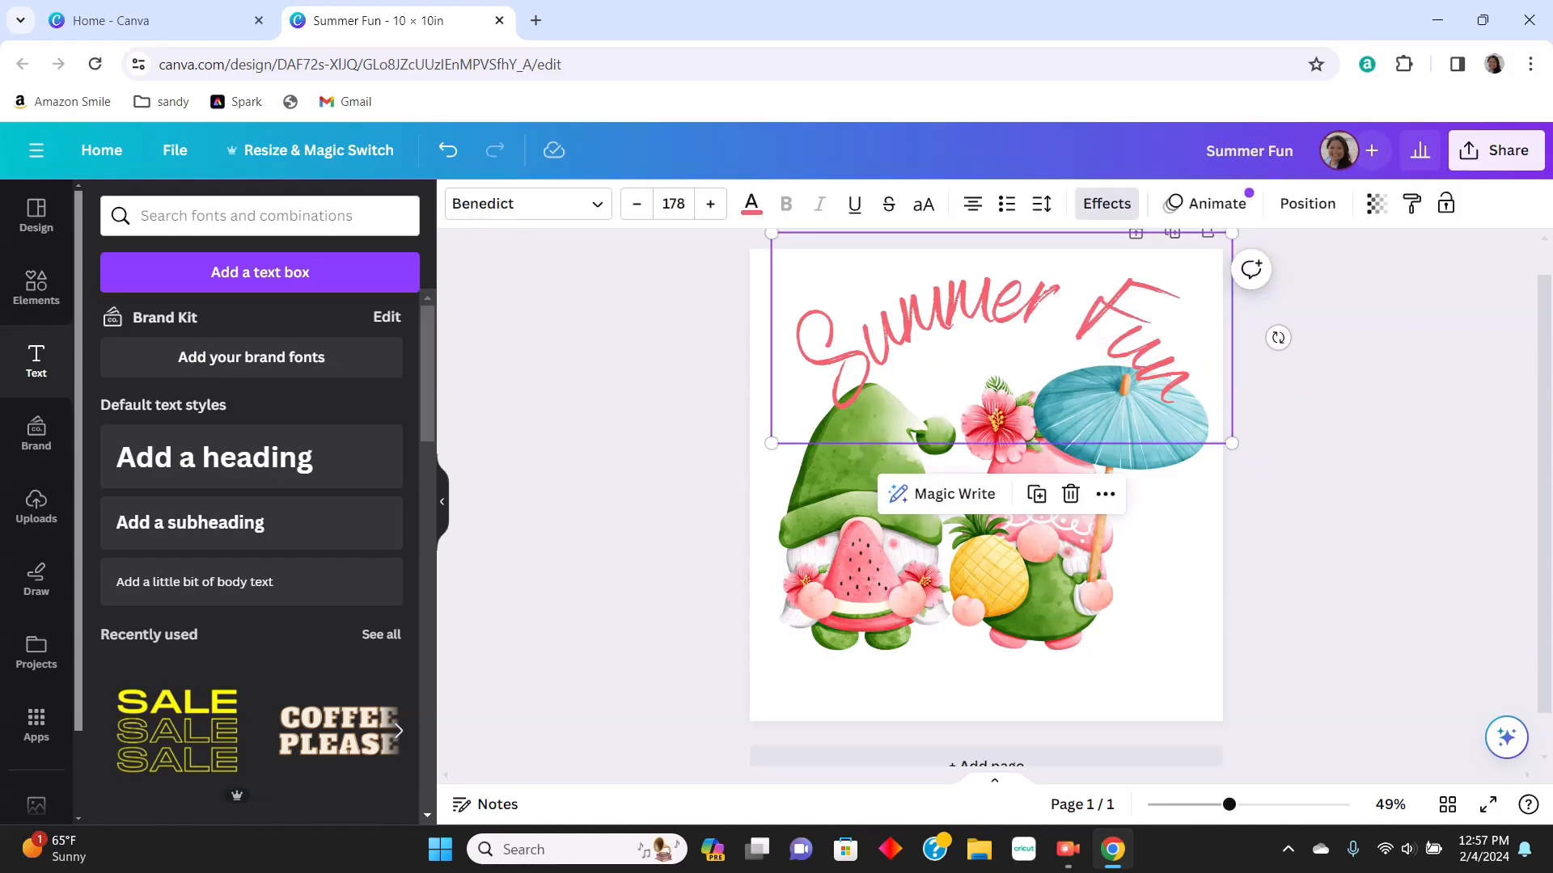
drag(1001, 338, 986, 338)
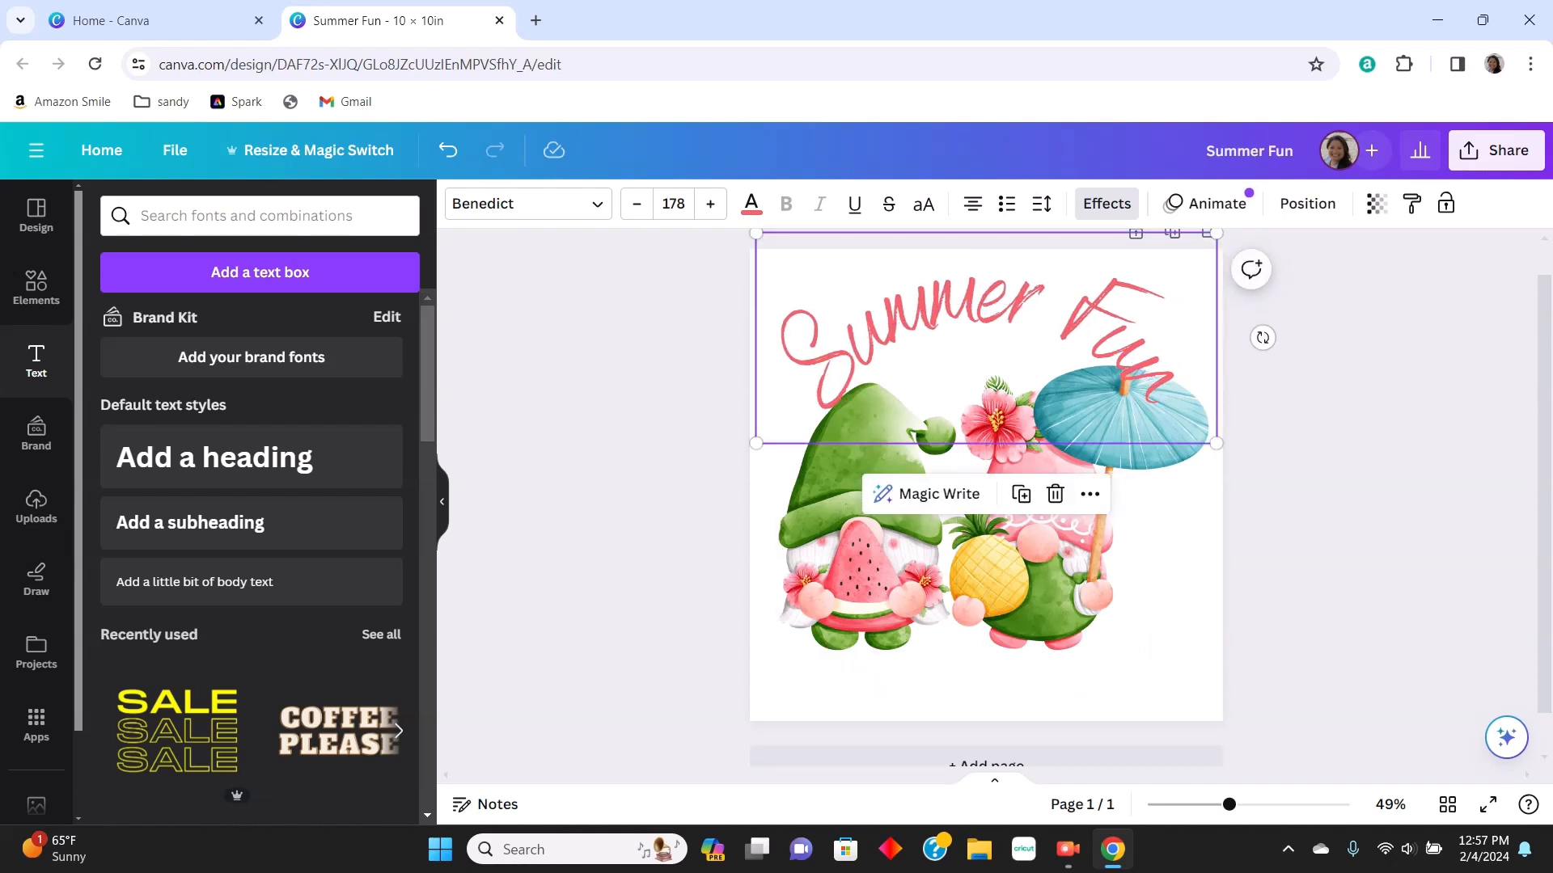
shift+click(861, 517)
shift+click(1076, 517)
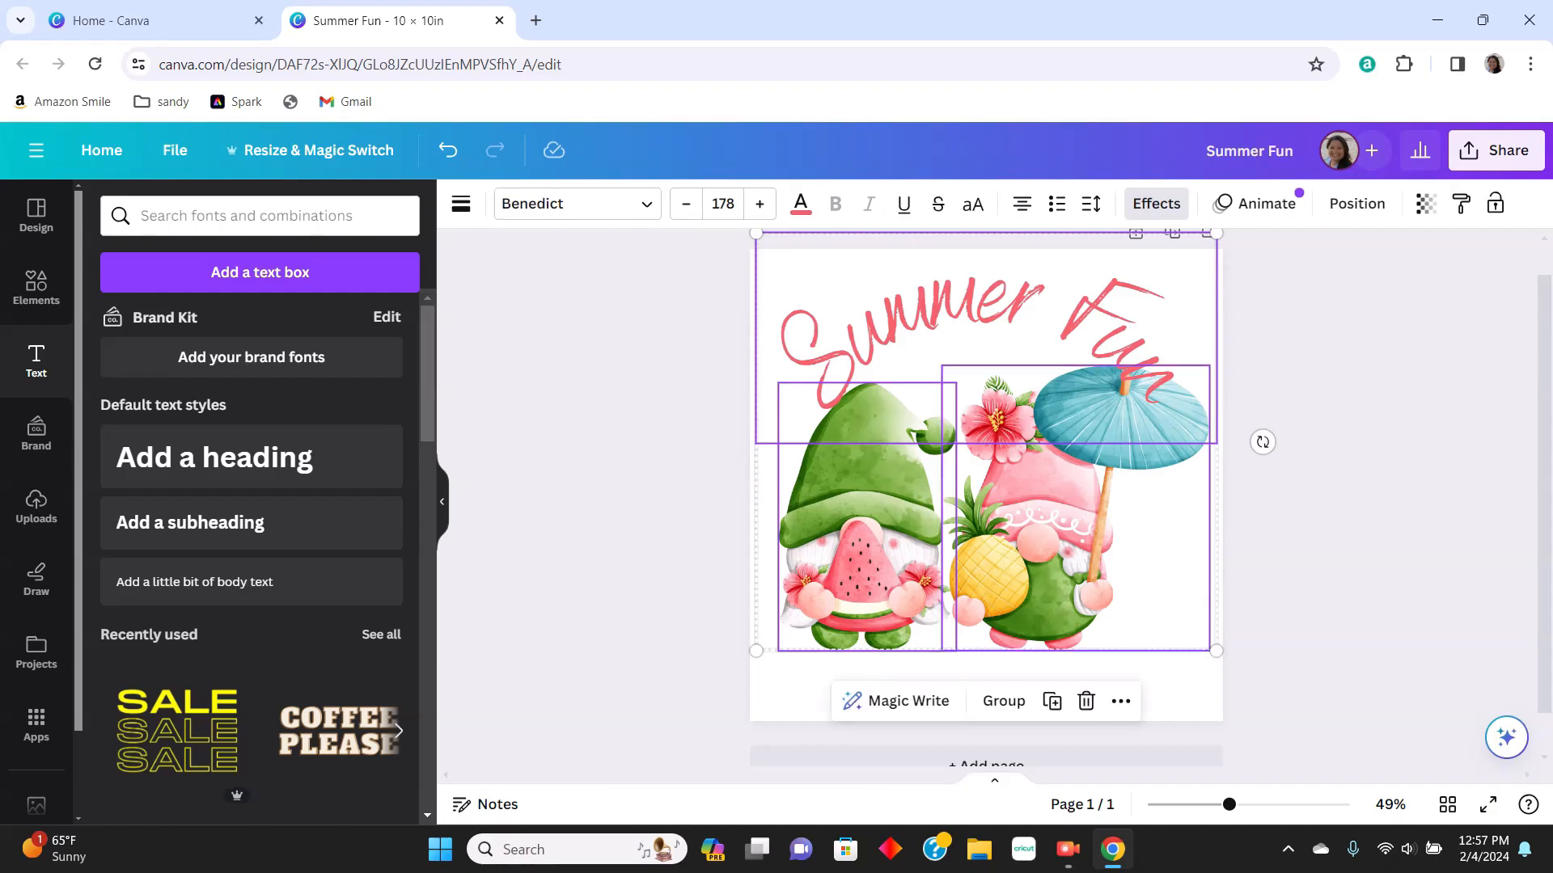
drag(986, 504, 986, 517)
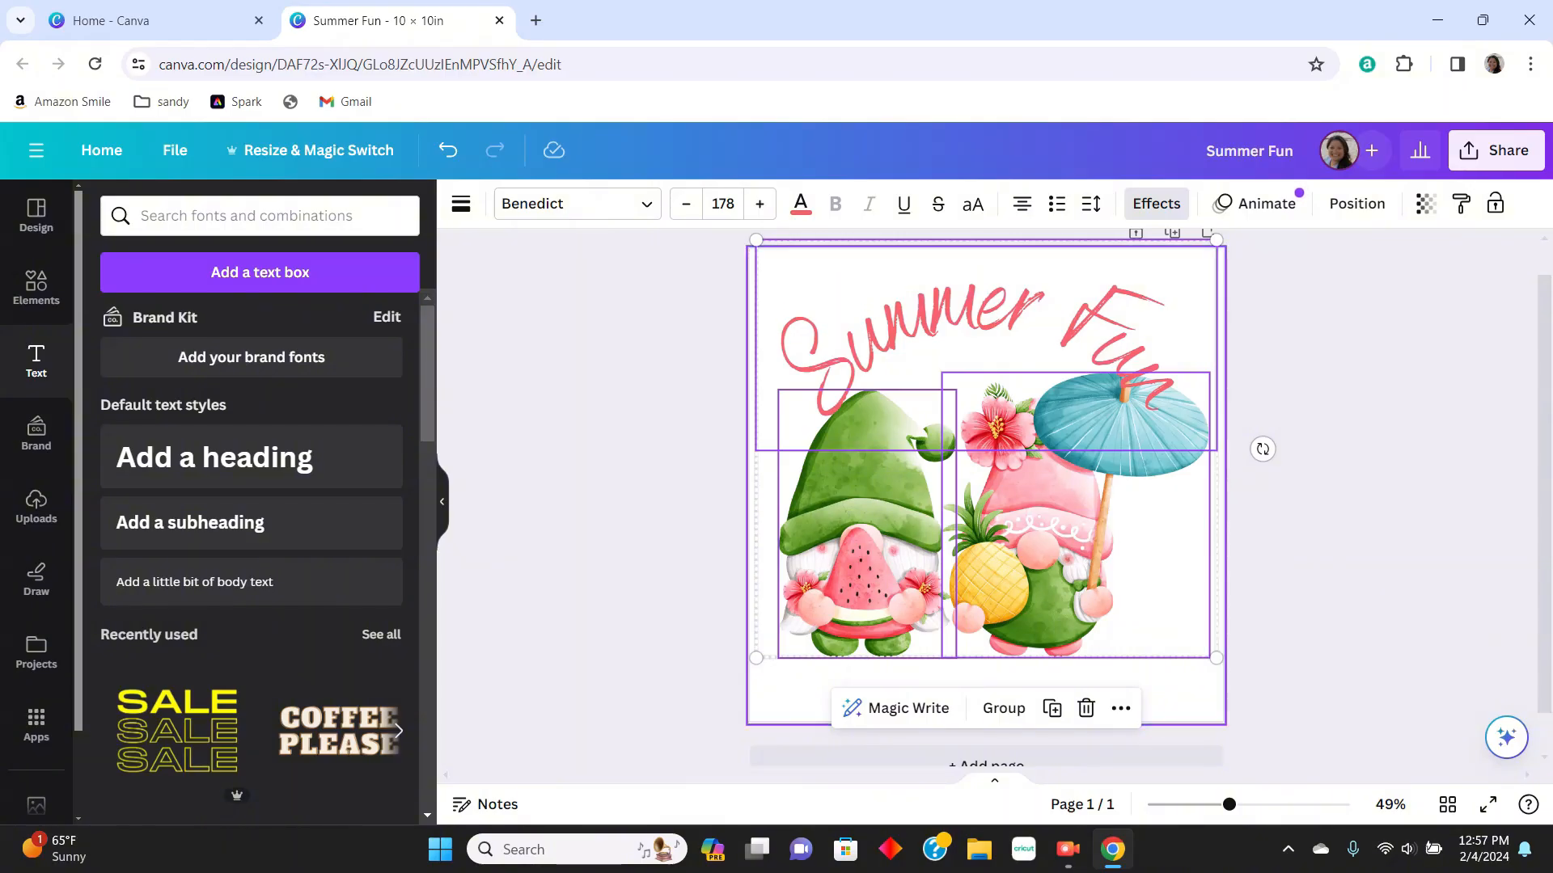
- Enlarge the curved heading and both gnomes together slightly so the artwork fills more of the page, and deselect everything
mouse_move(756, 658)
mouse_down()
mouse_move(796, 651)
mouse_move(775, 640)
mouse_move(745, 655)
mouse_up()
key(ctrl+a)
click(745, 655)
click(1068, 550)
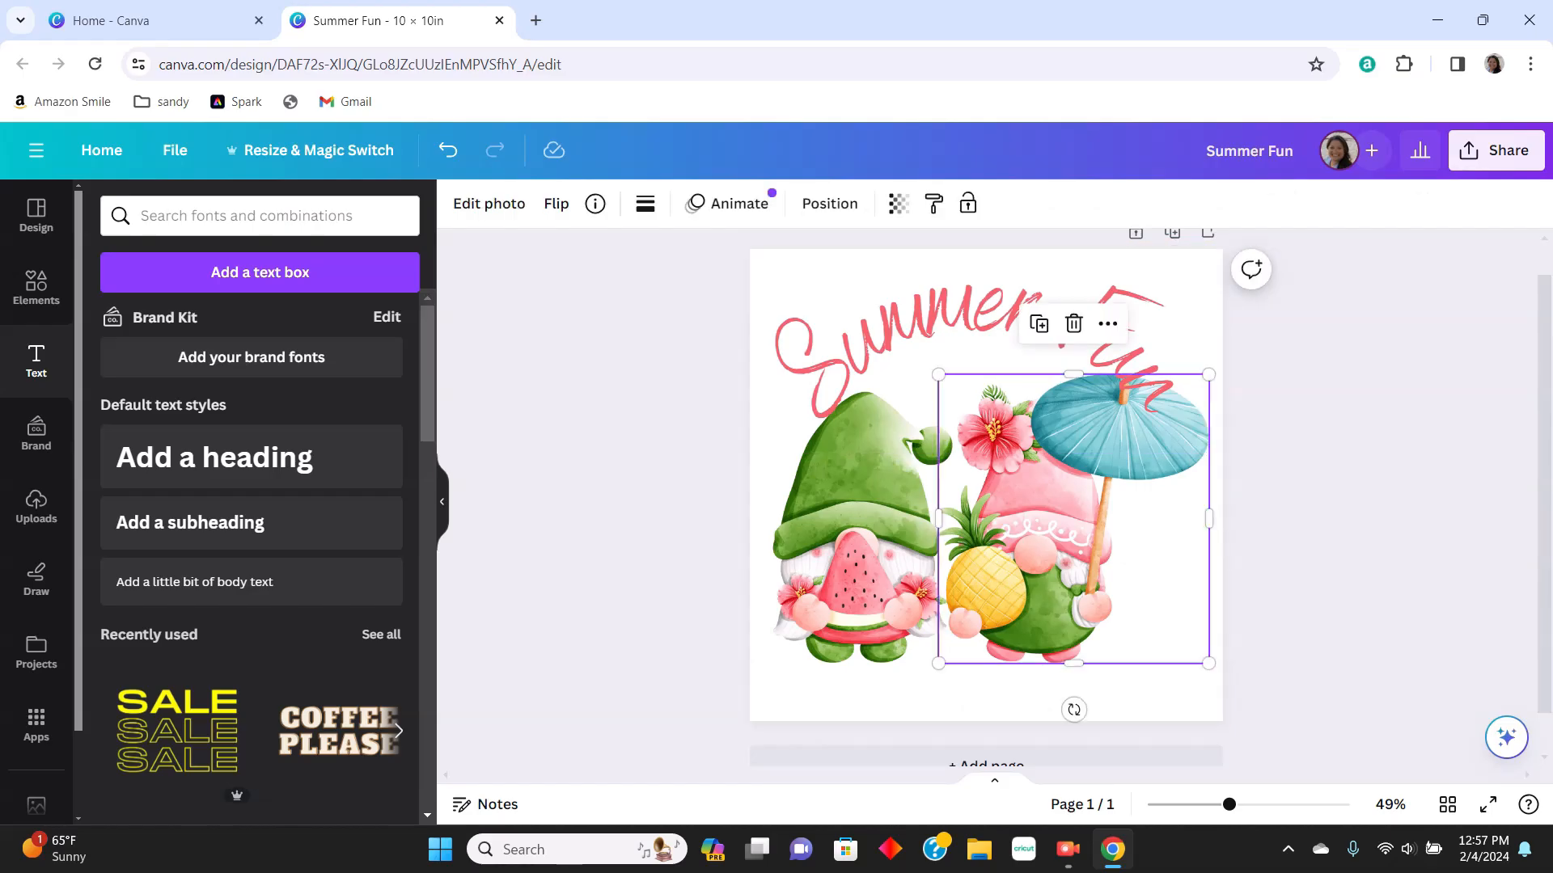
key(Escape)
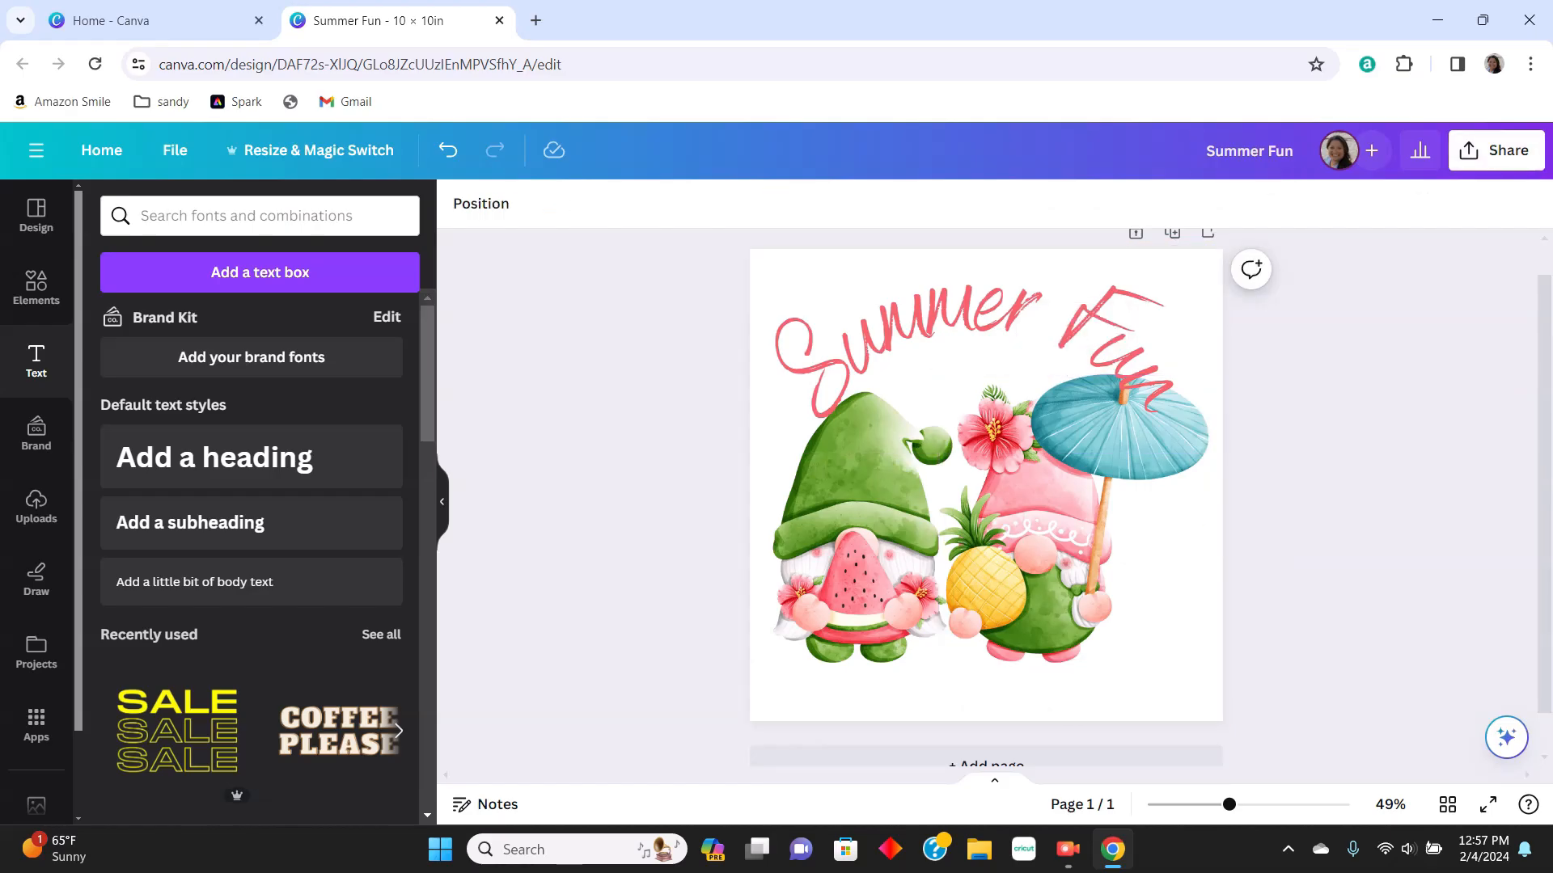
- Download the design as a PNG at size 3.125 (6,250 × 6,250 px) with a transparent background
click(1495, 150)
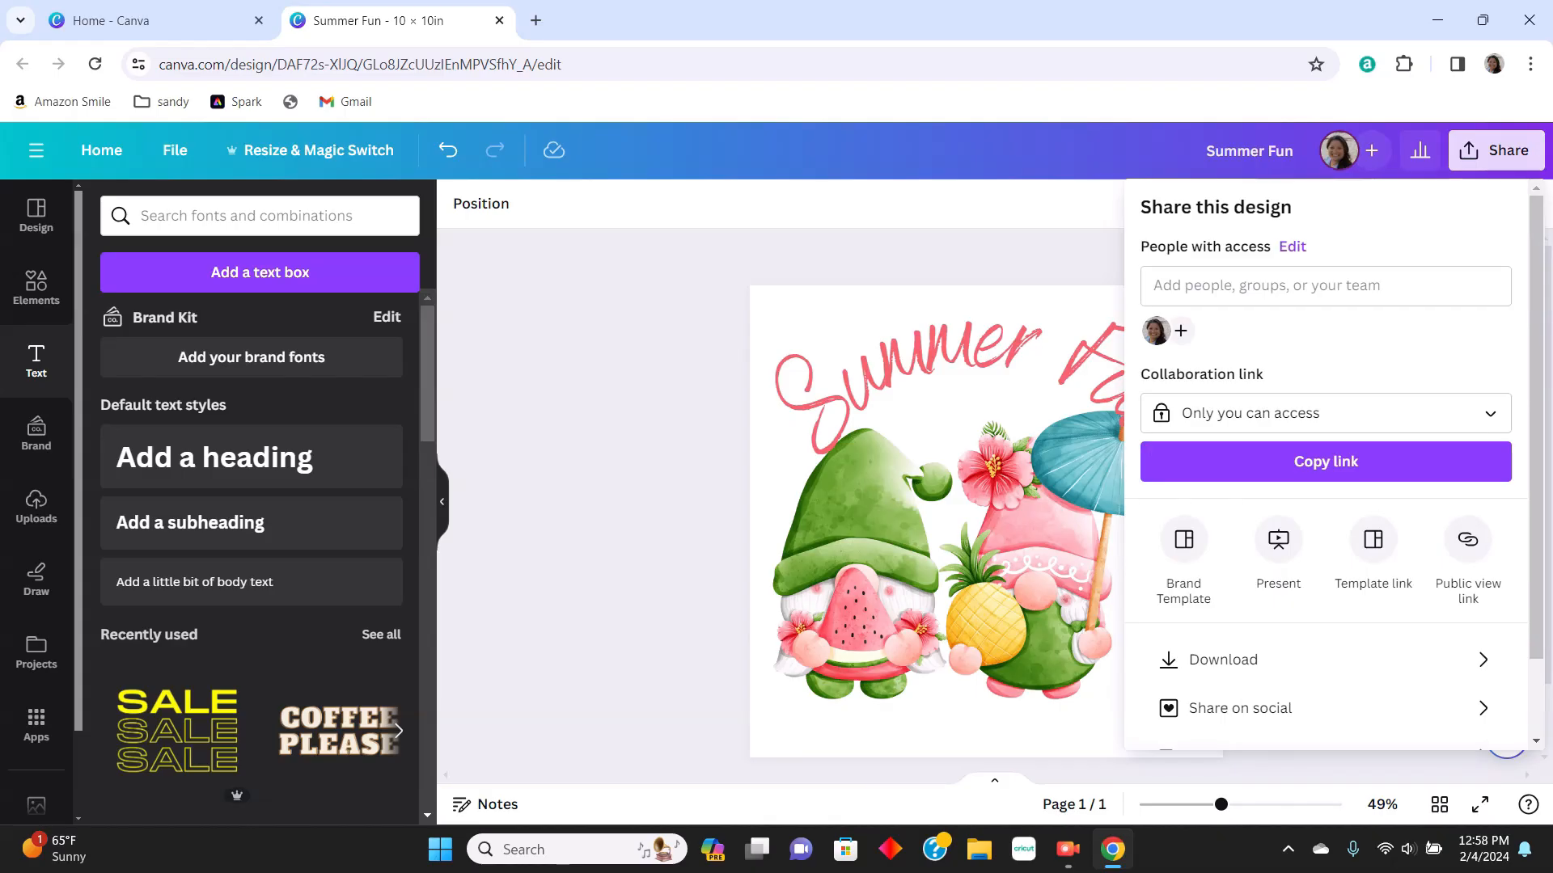
scroll(1327, 461, down, 1)
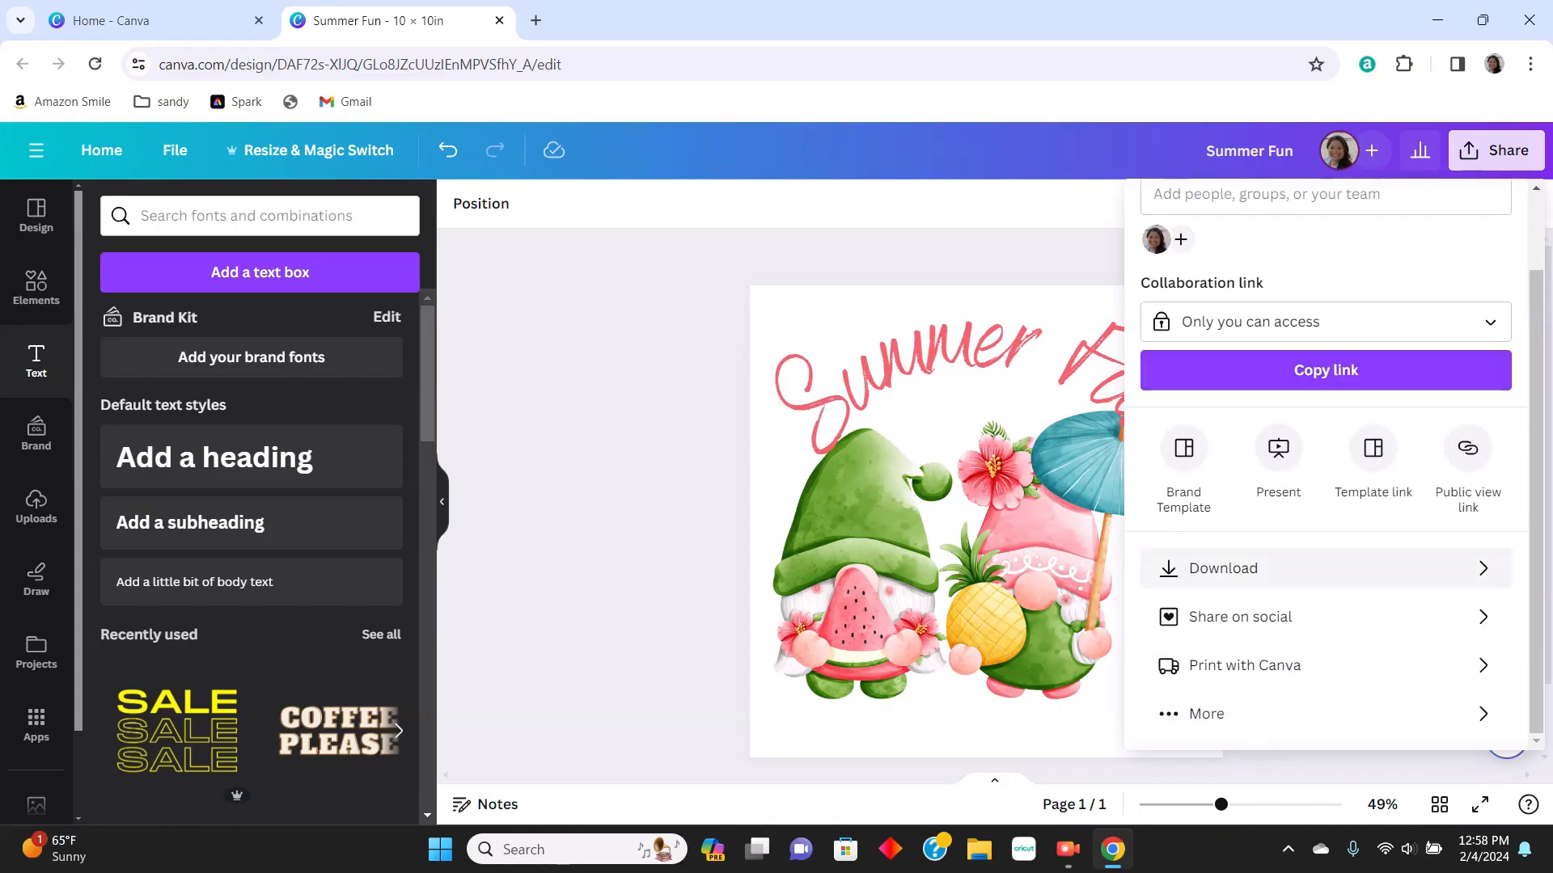
click(1326, 568)
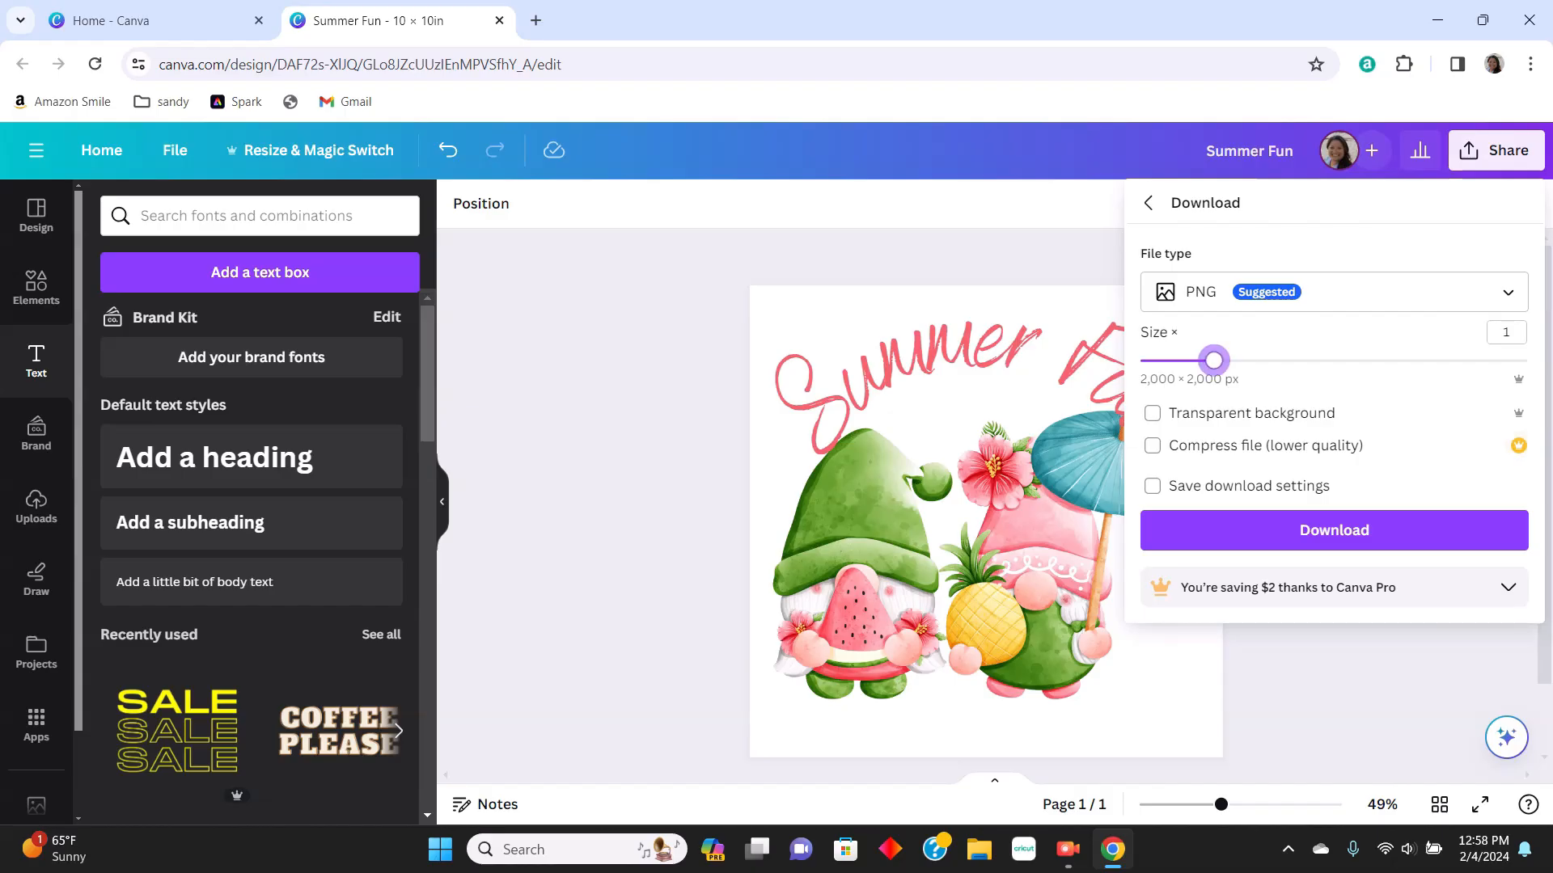
drag(1213, 360, 1526, 360)
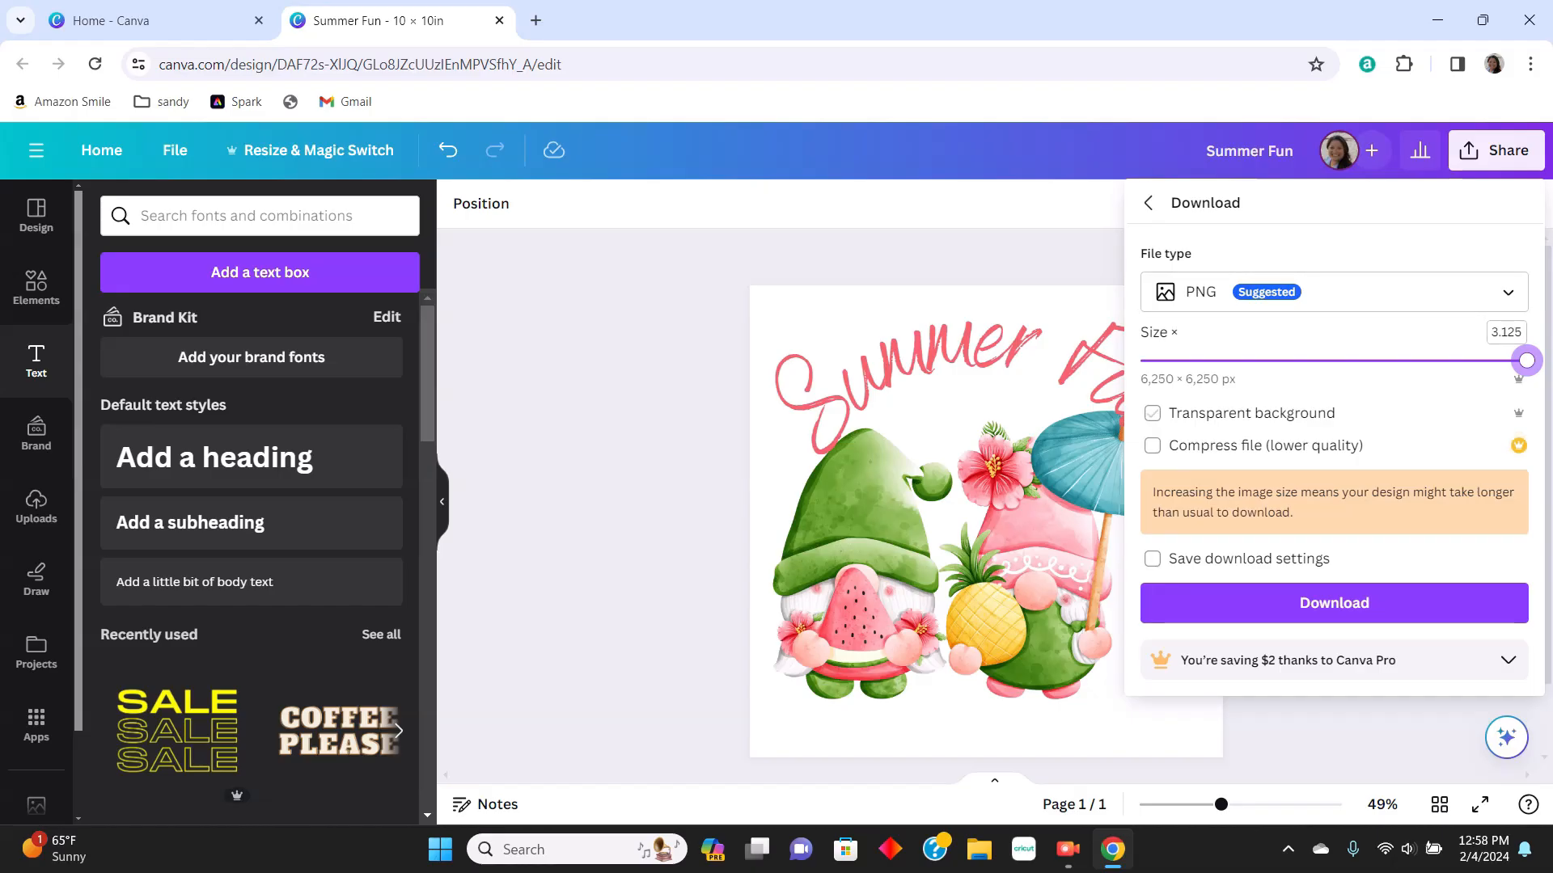
click(1517, 413)
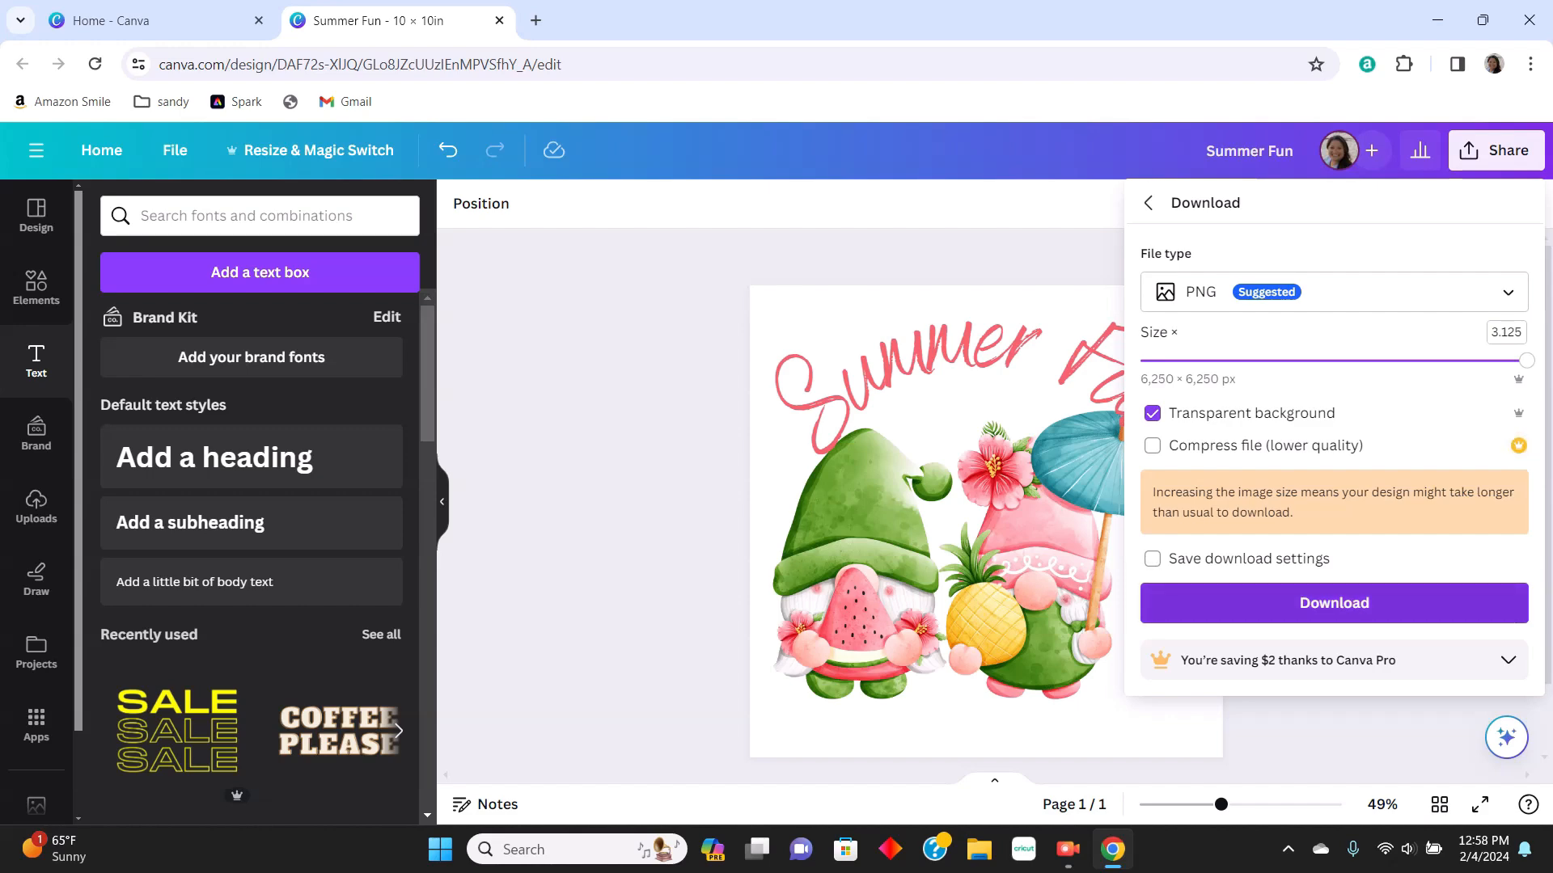
click(1334, 602)
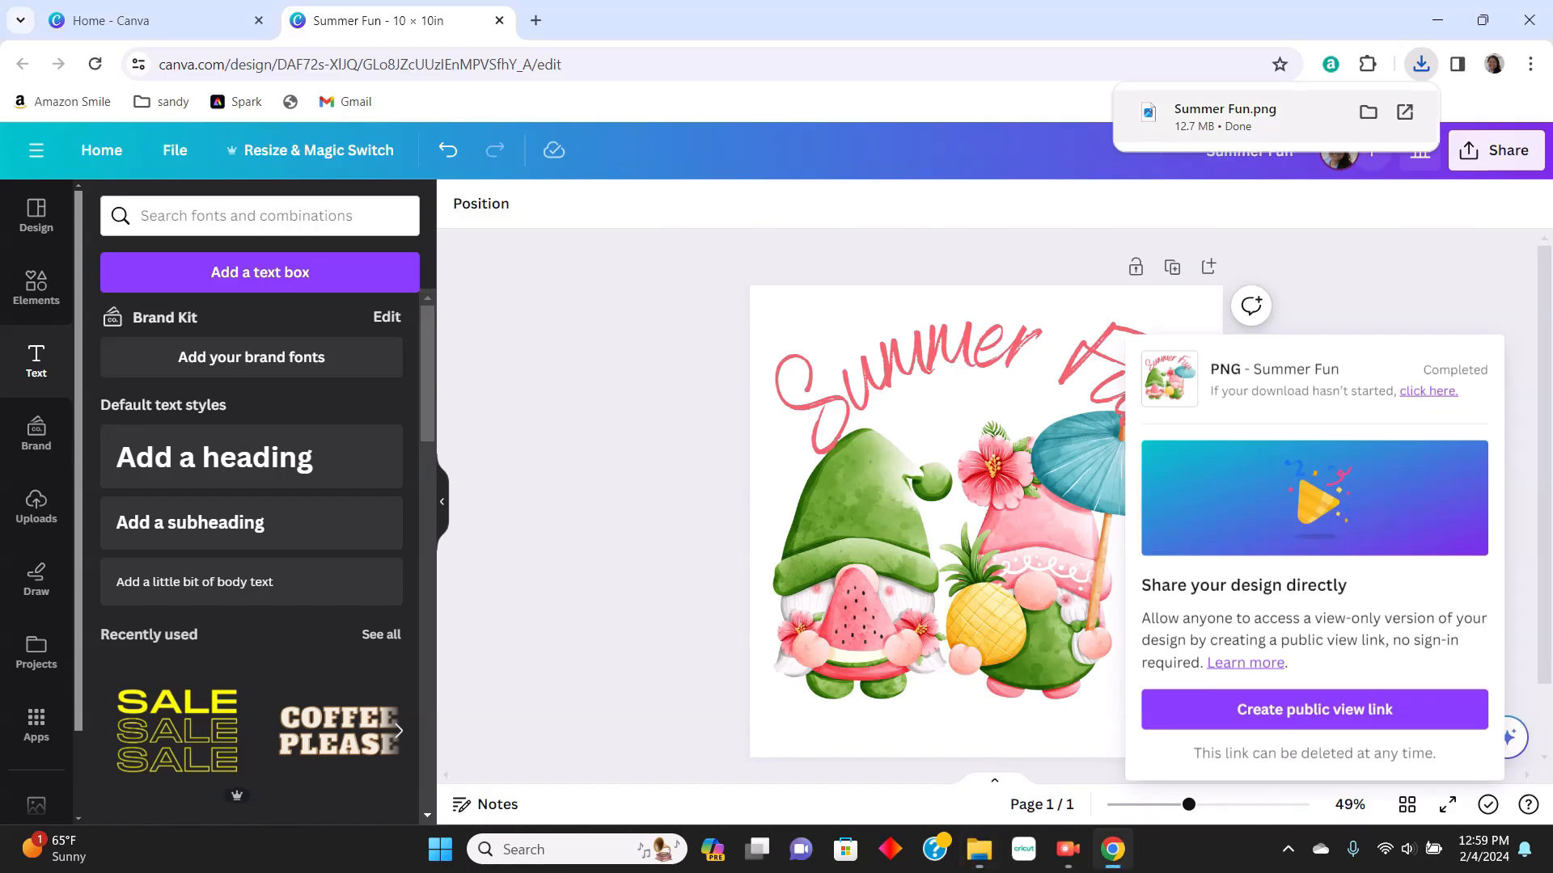
- Switch to File Explorer and open the downloaded "Summer Fun" image from the Downloads folder in a maximized window
click(1367, 112)
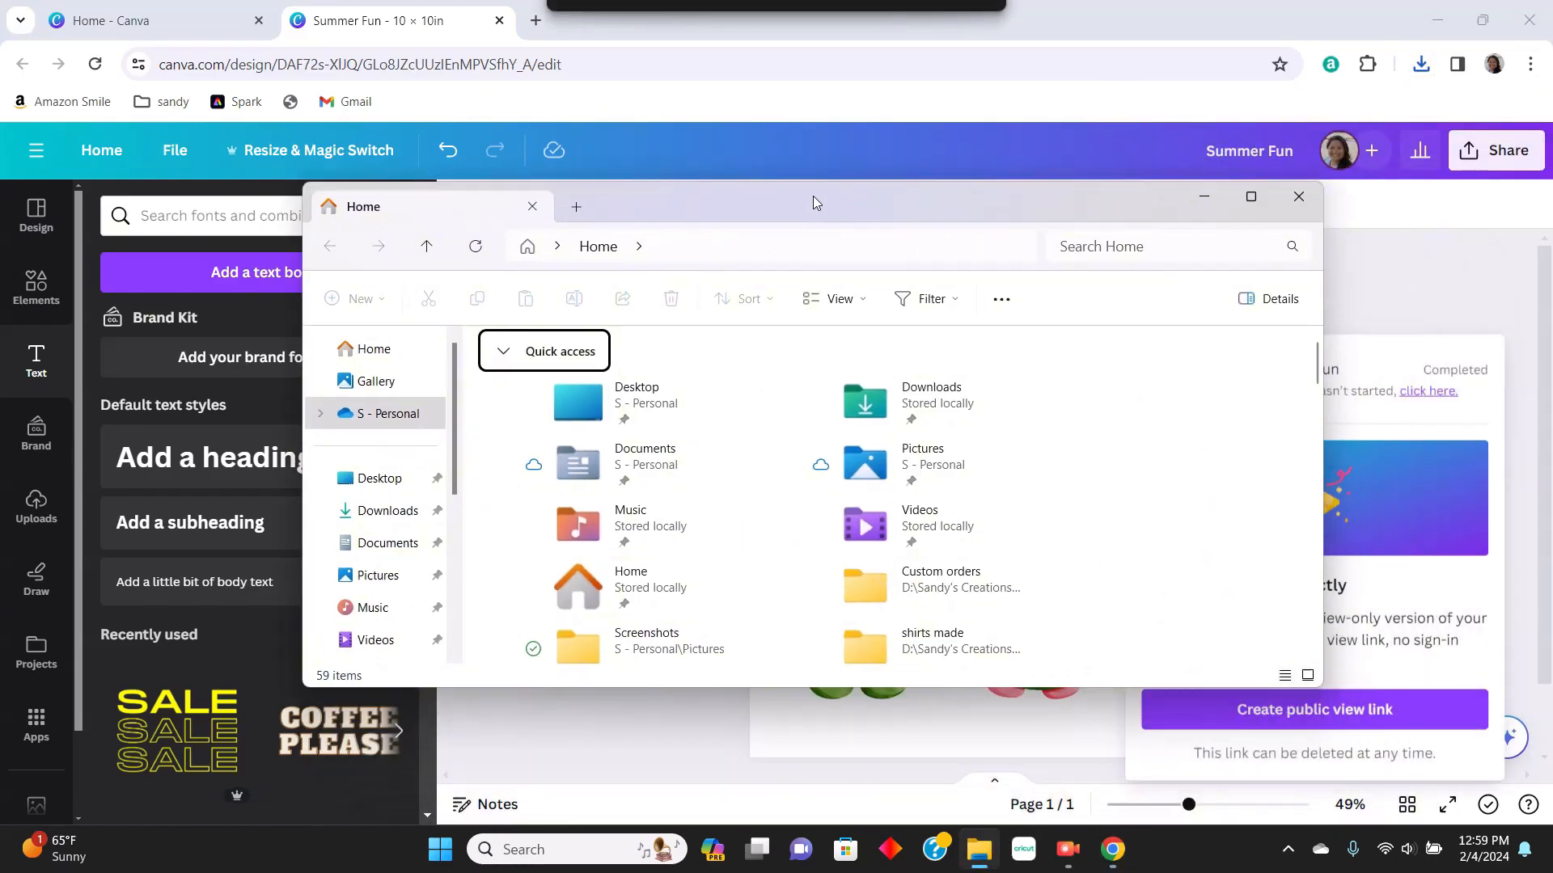
double_click(813, 196)
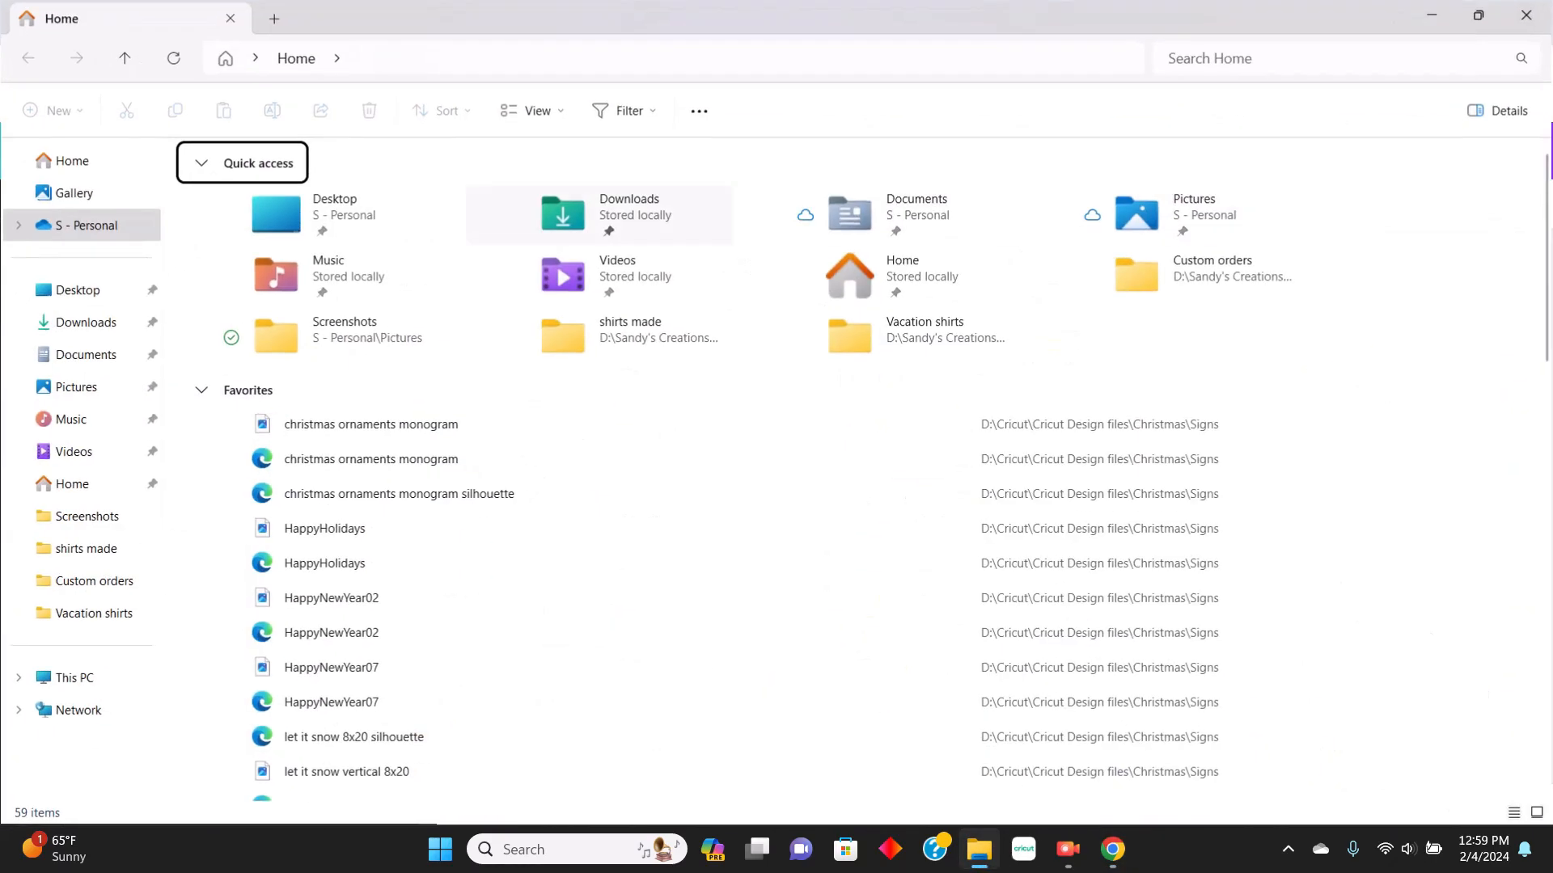
click(85, 322)
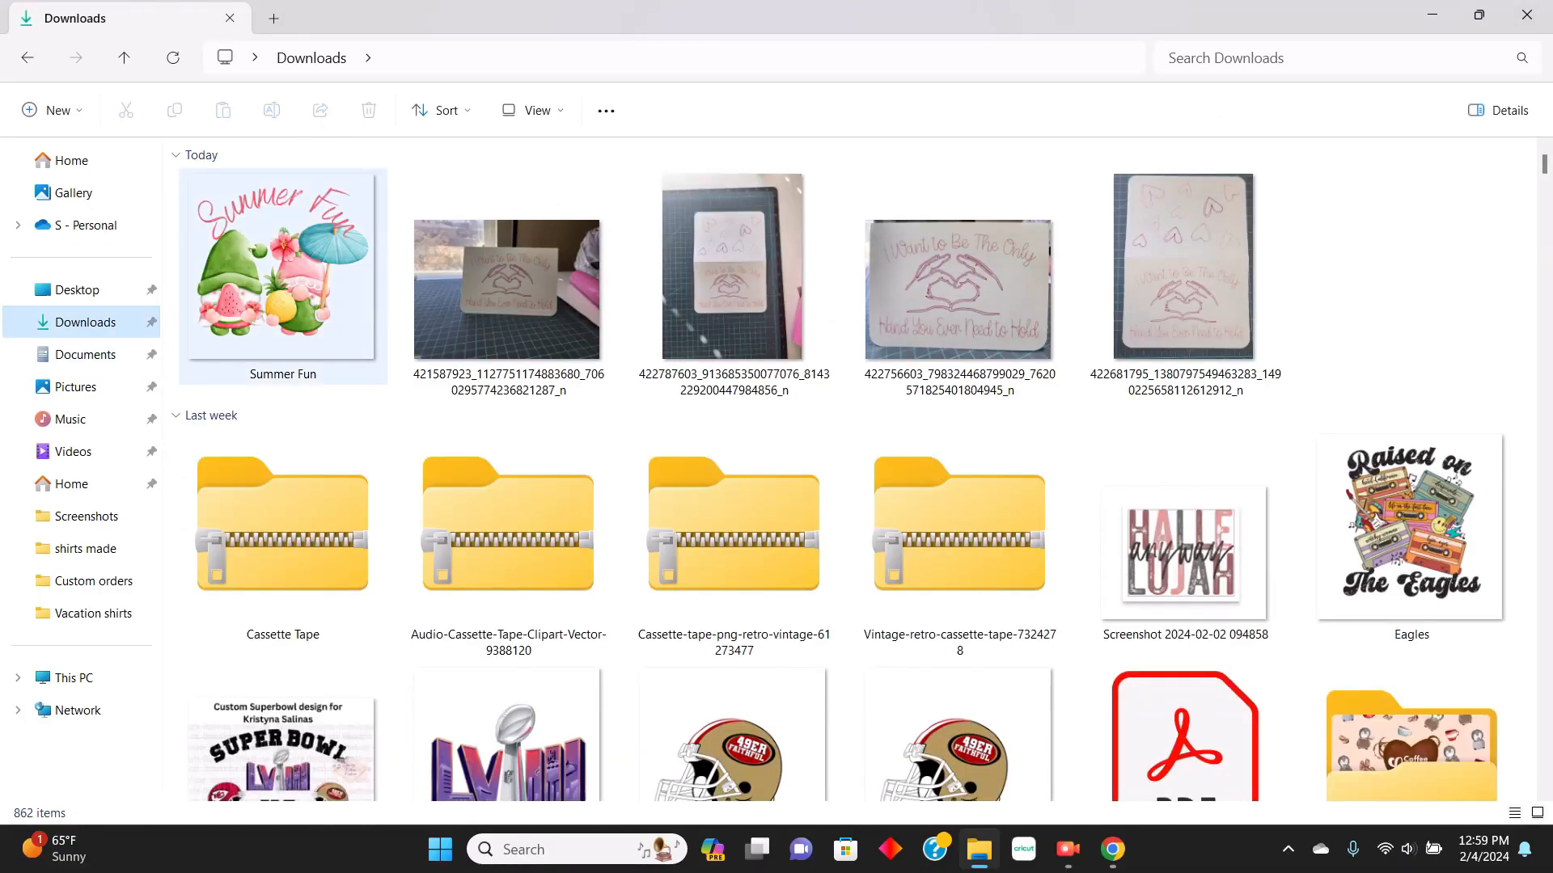
click(282, 267)
key(Return)
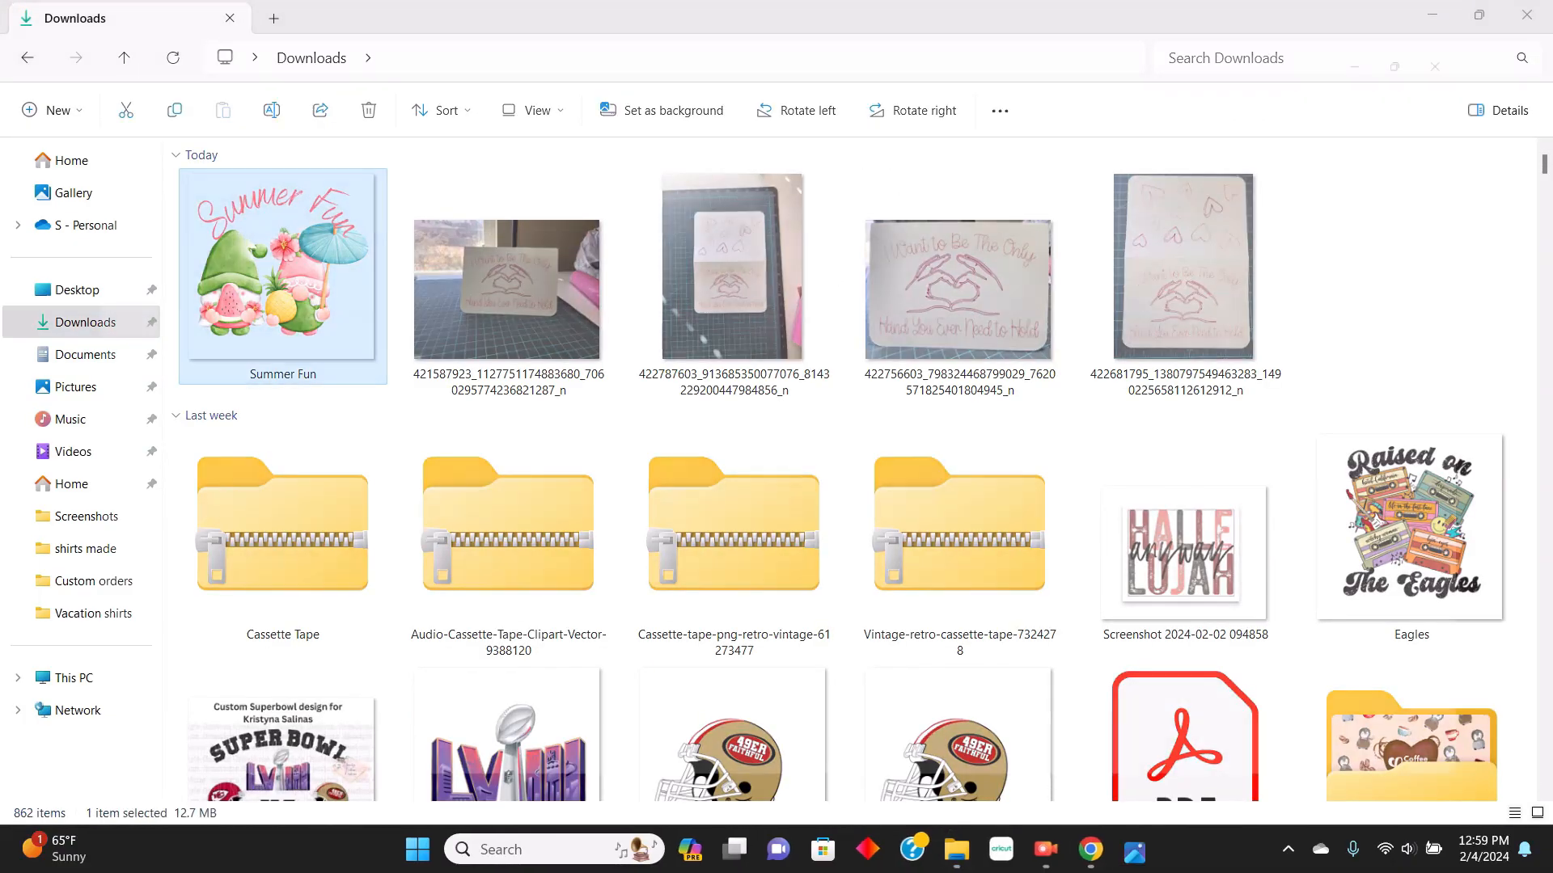